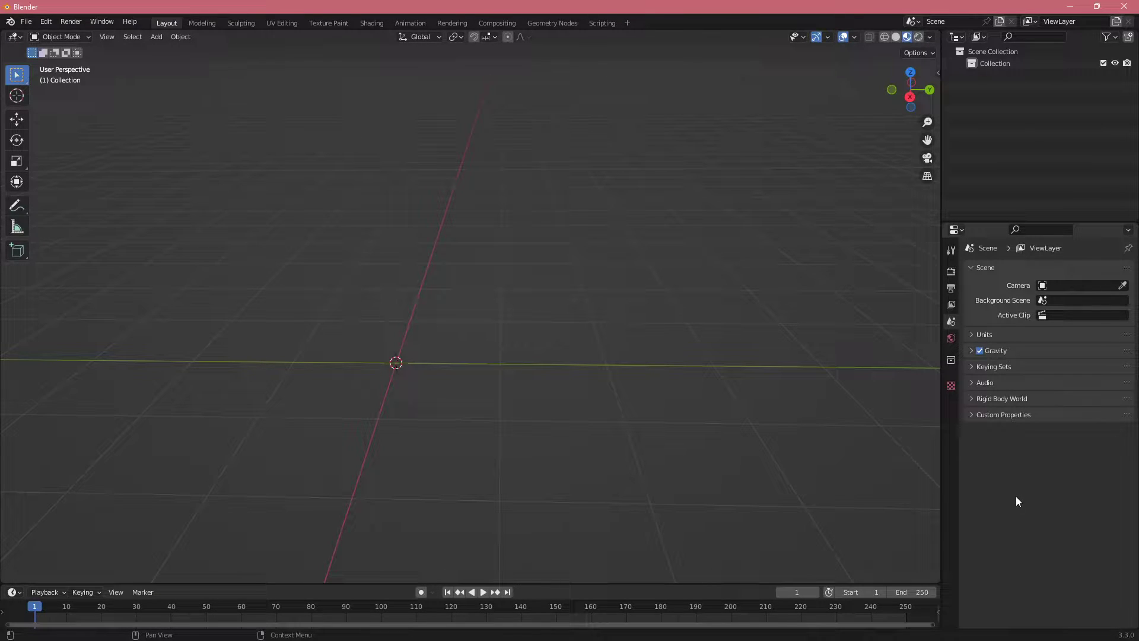
# - Start an FBX import and select door1.fbx in the Door source folder
pyautogui.rightClick(499, 296)
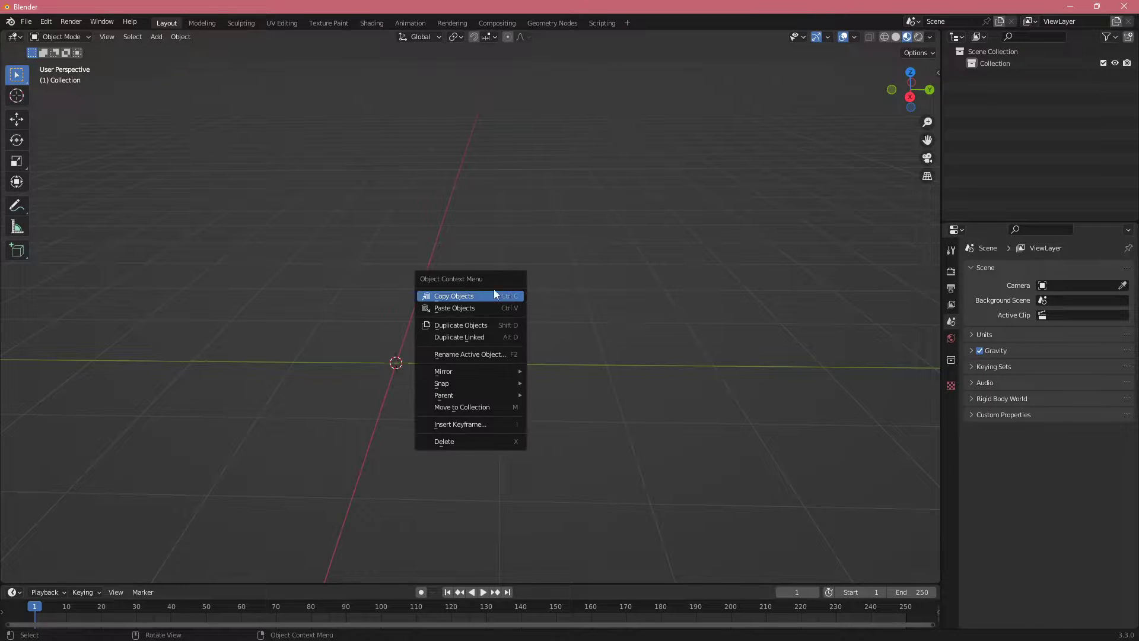
pyautogui.moveTo(539, 238); pyautogui.dragTo(332, 237, button='middle')
pyautogui.click(26, 22)
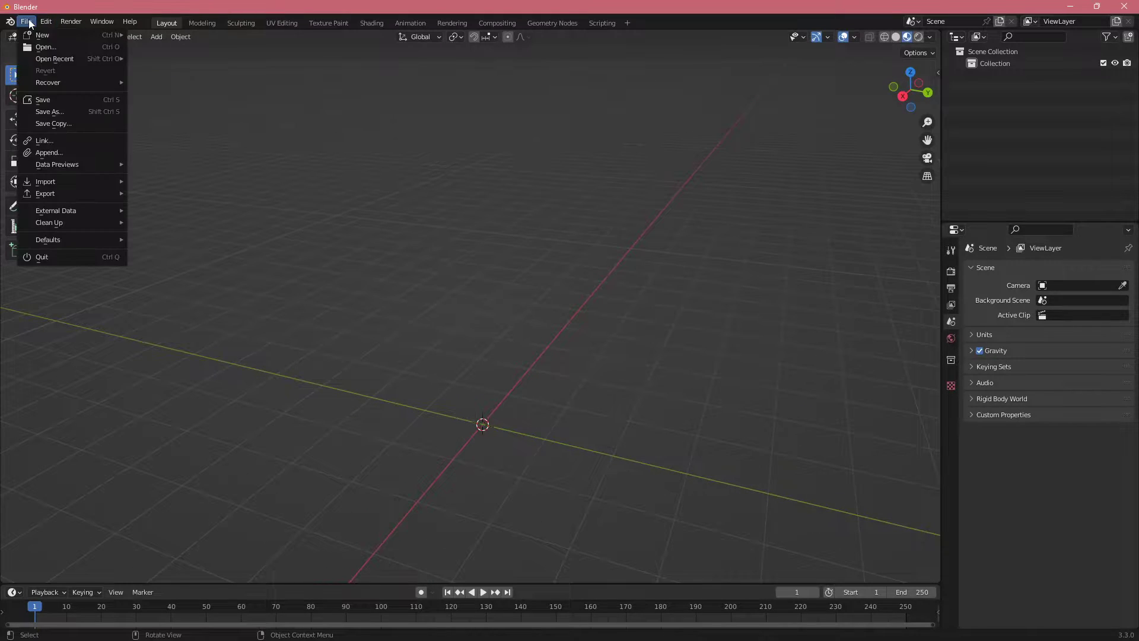
pyautogui.moveTo(84, 181)
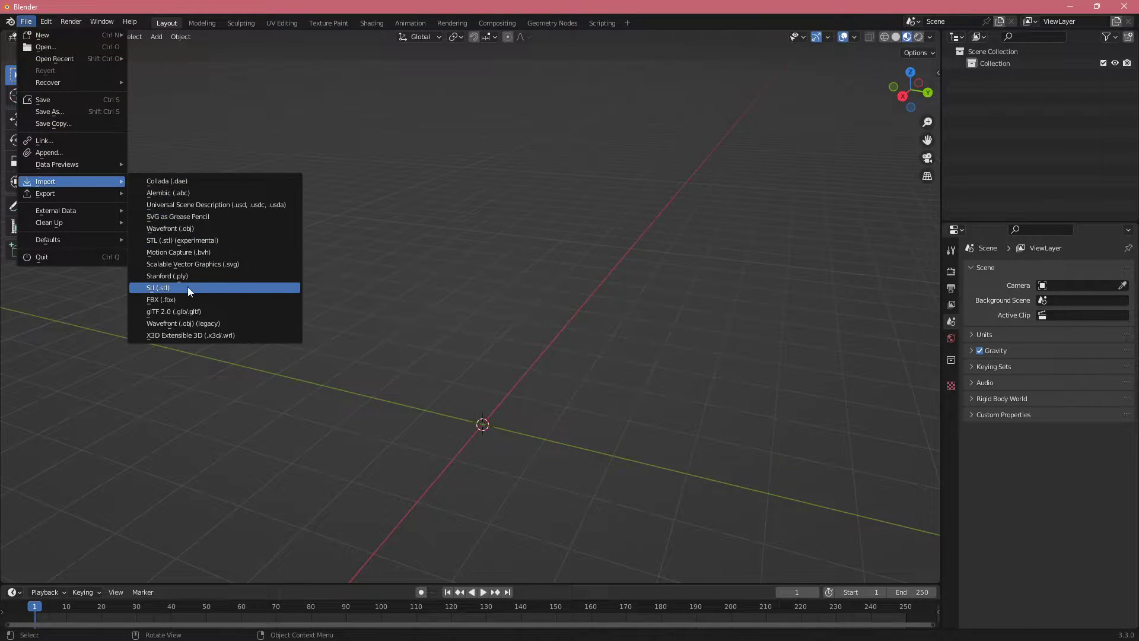
pyautogui.click(176, 300)
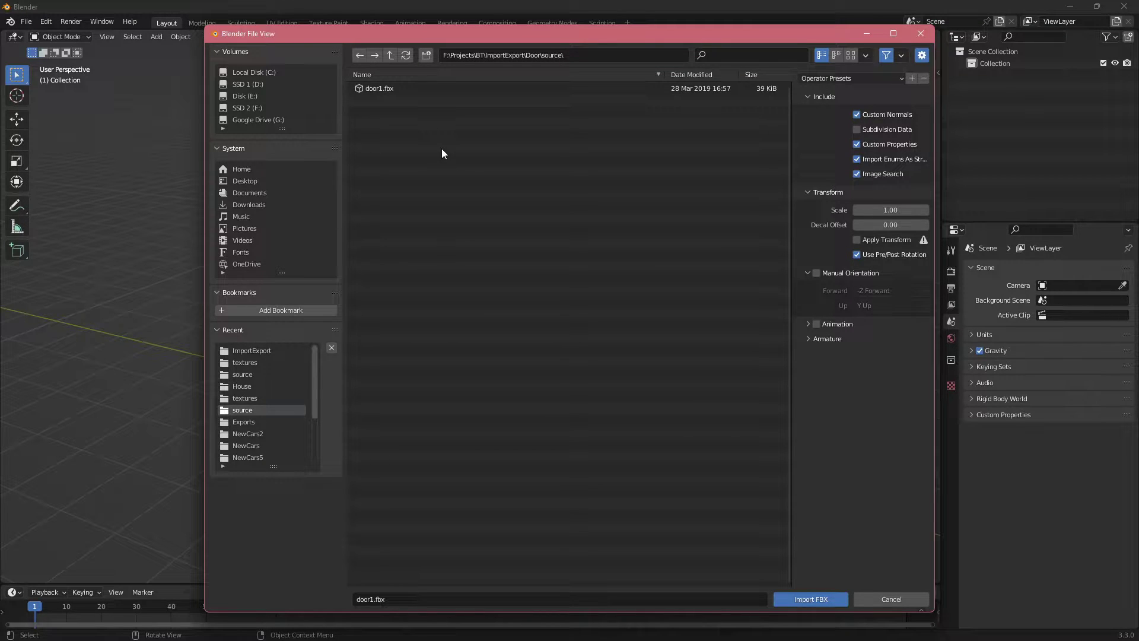
pyautogui.click(386, 89)
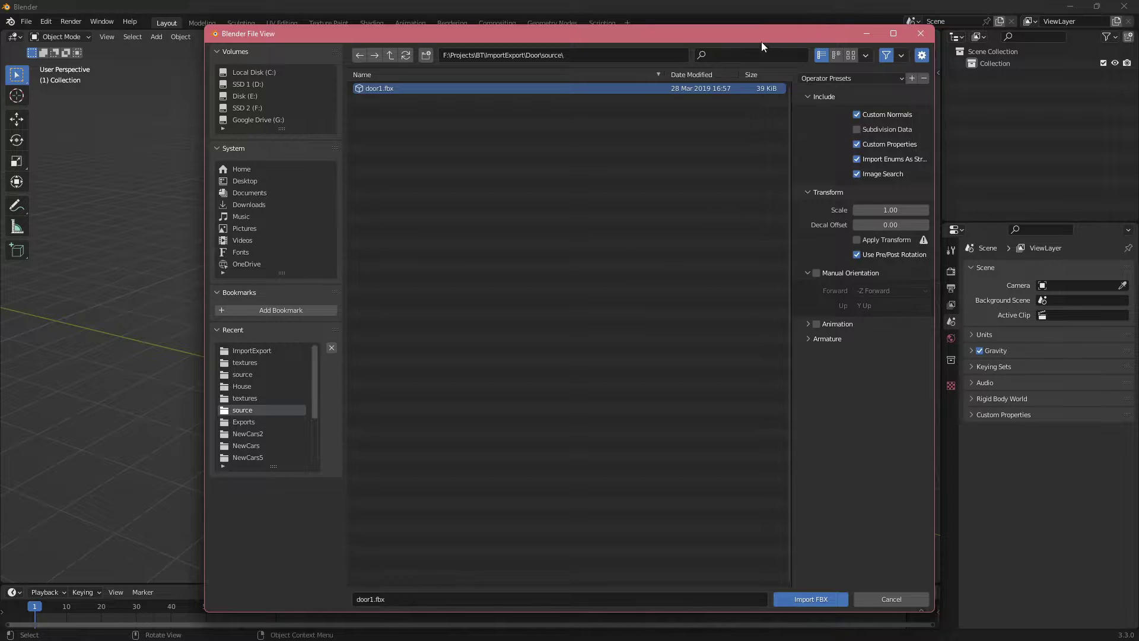
# - Reposition and widen the import file window, and enlarge its import options area so the option names fit
pyautogui.moveTo(755, 34); pyautogui.dragTo(625, 22)
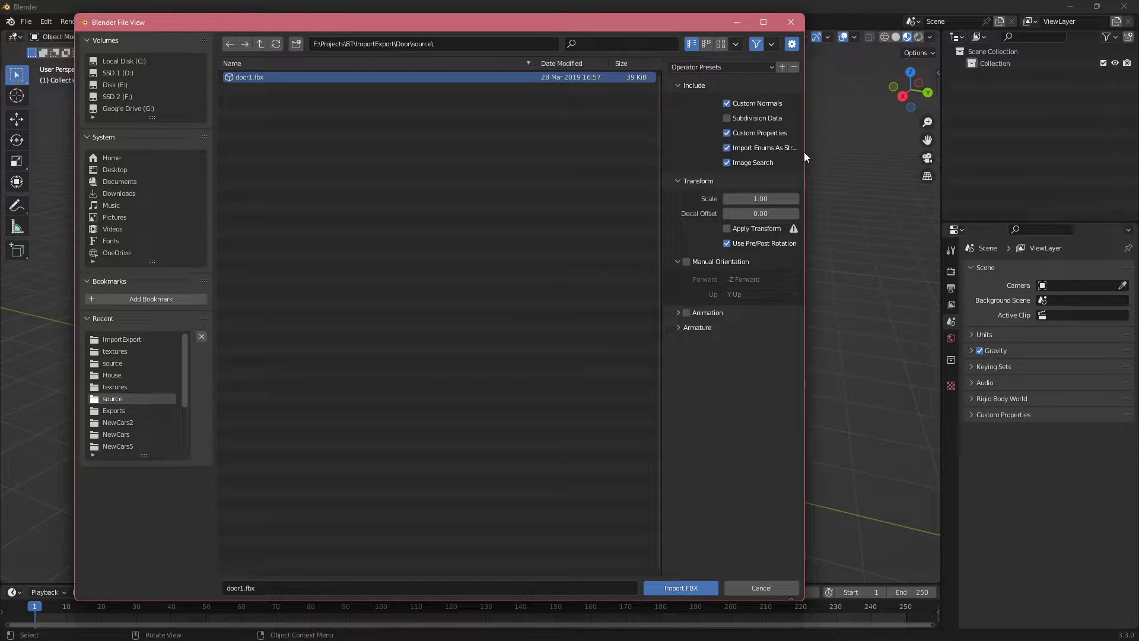
pyautogui.moveTo(805, 155); pyautogui.dragTo(911, 216)
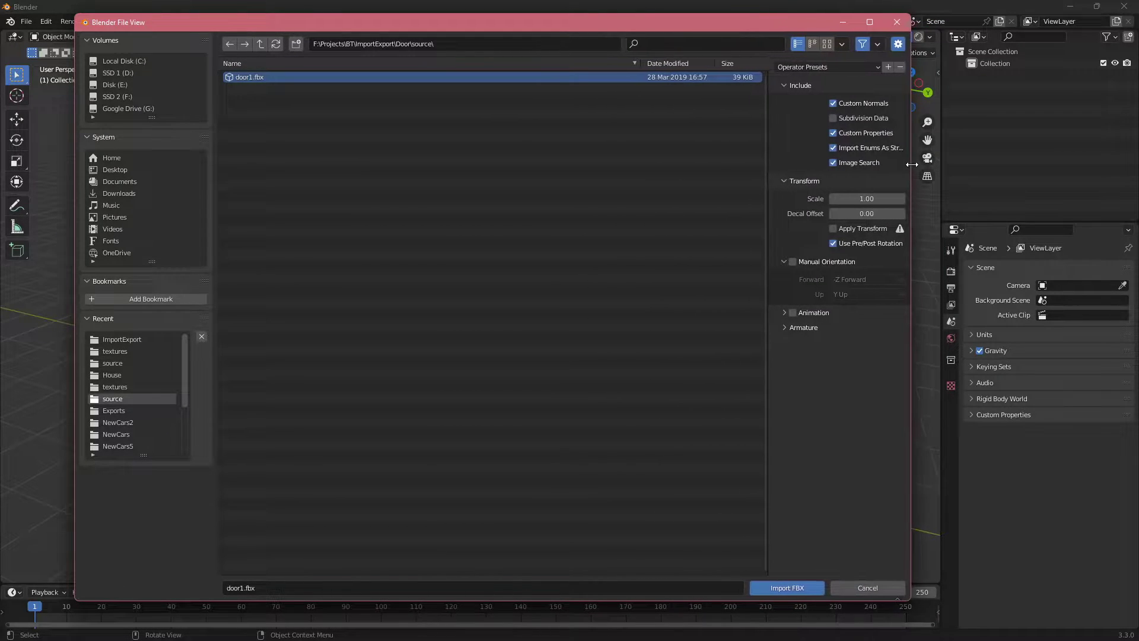
pyautogui.moveTo(770, 202); pyautogui.dragTo(710, 198)
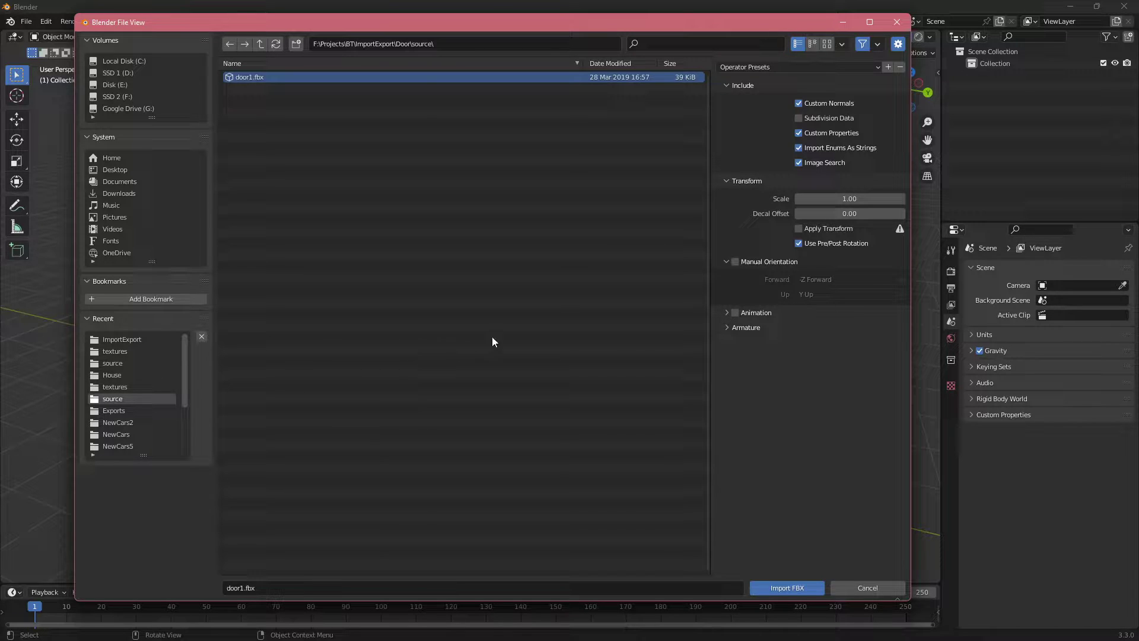
# - Reselect door1.fbx and look at the available operator presets without applying any
pyautogui.click(566, 339)
pyautogui.click(505, 78)
pyautogui.click(784, 61)
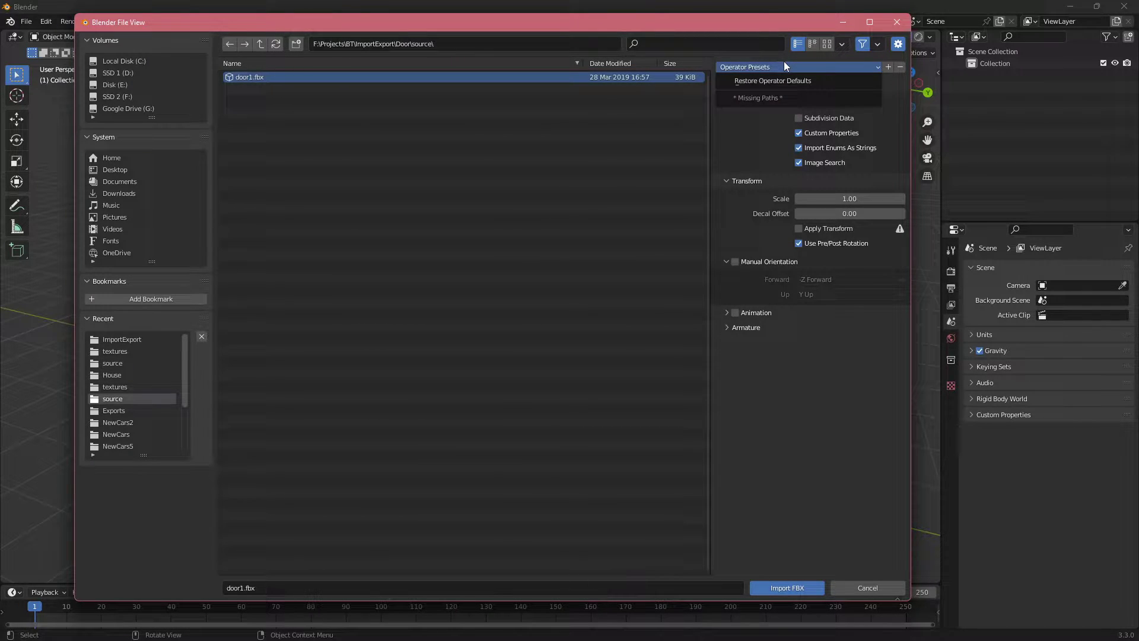
pyautogui.click(785, 62)
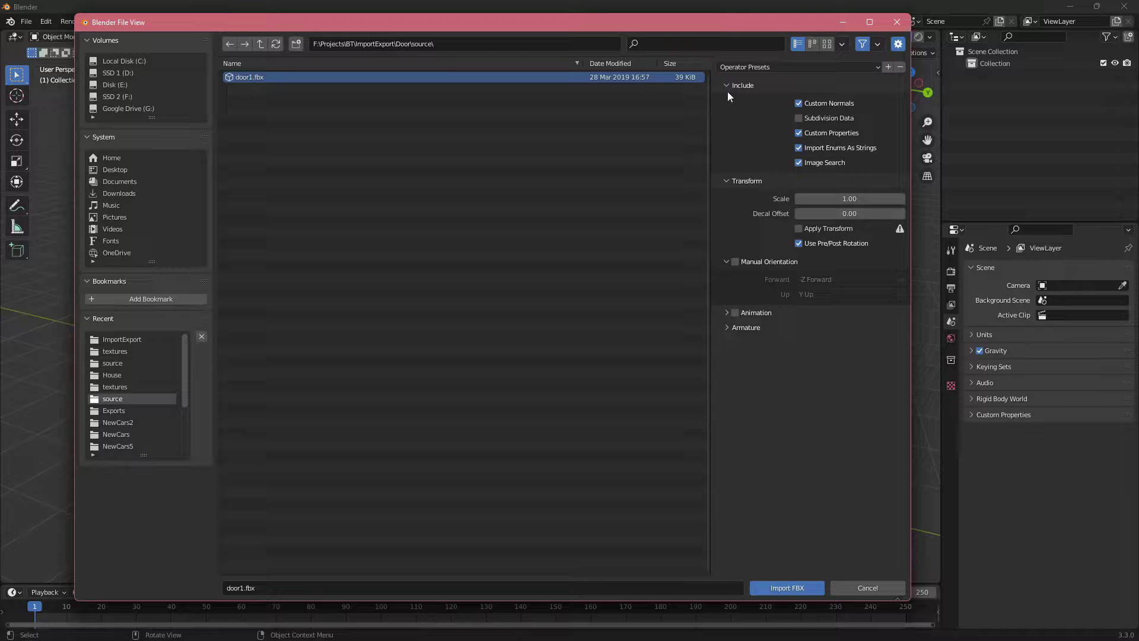
# - Try an import scale of 100, and return the scale to 1
pyautogui.click(815, 200)
pyautogui.write('100')
pyautogui.press('Return')
pyautogui.click(823, 197)
pyautogui.write('1')
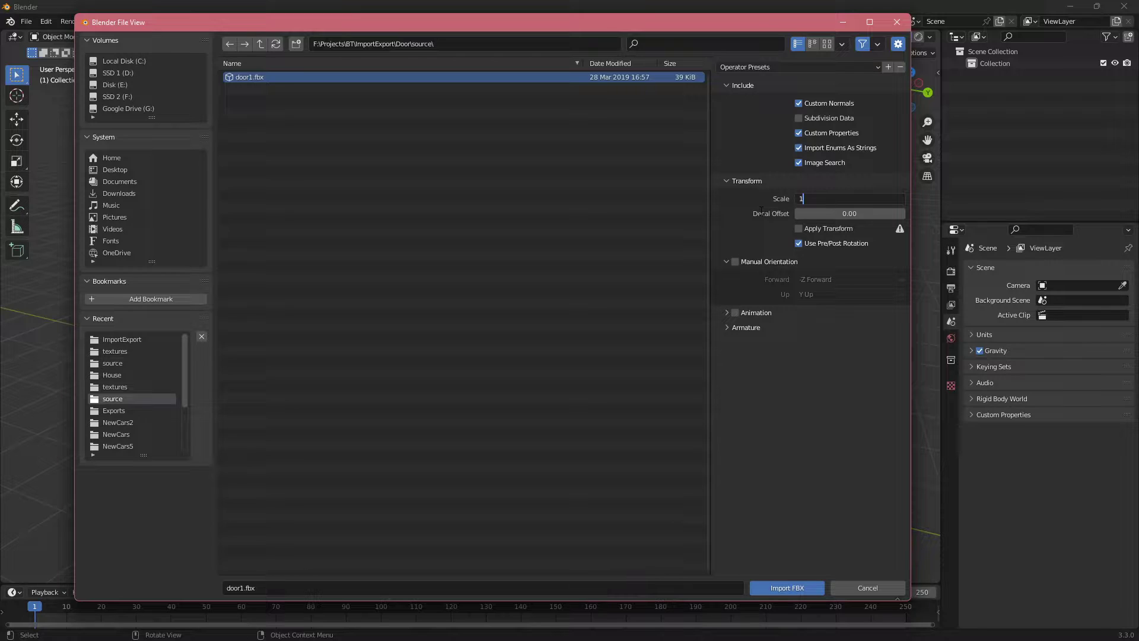
pyautogui.press('Return')
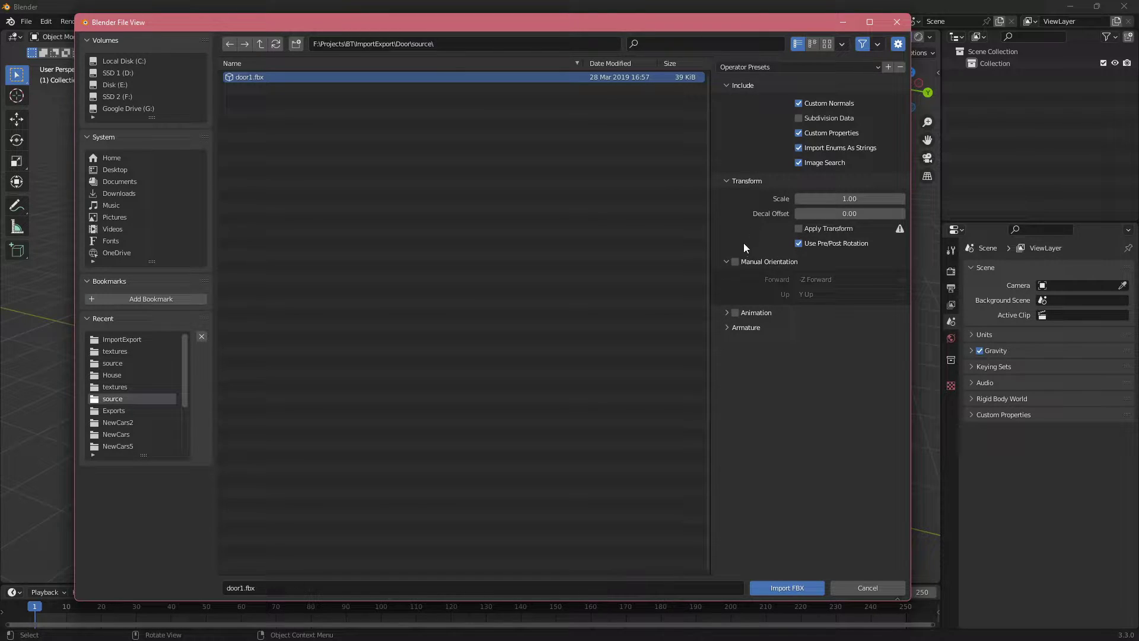
# - Switch Manual Orientation on and off again, and expand the Animation and Armature import options for review
pyautogui.click(735, 260)
pyautogui.click(735, 262)
pyautogui.click(751, 312)
pyautogui.click(746, 350)
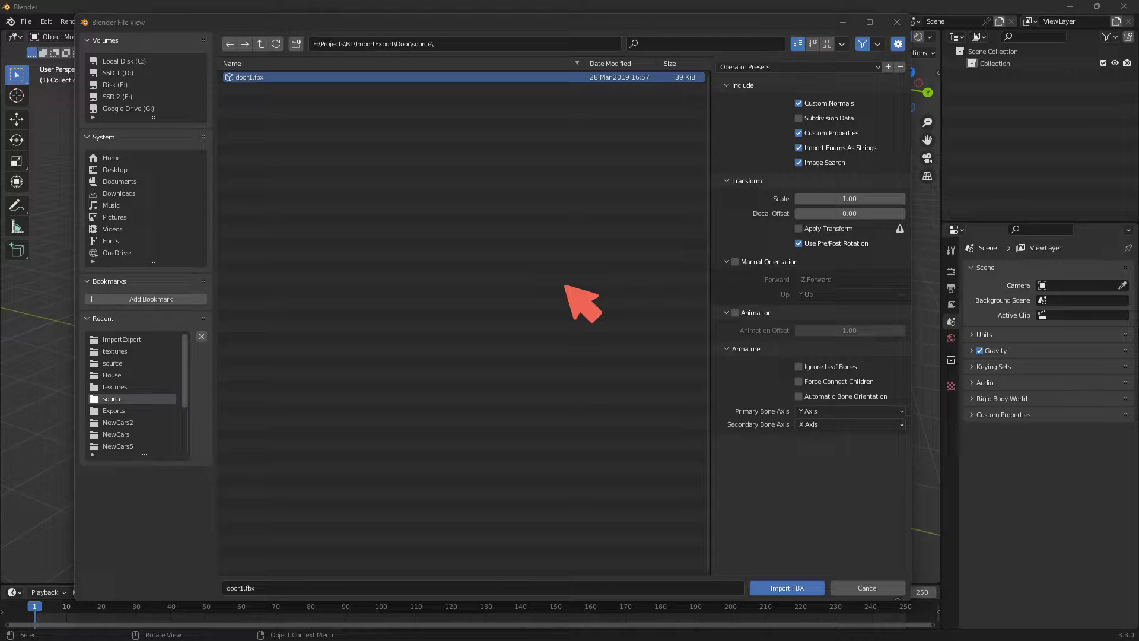
pyautogui.moveTo(521, 293)
pyautogui.mouseDown()
pyautogui.moveTo(520, 279)
pyautogui.moveTo(563, 270)
pyautogui.moveTo(563, 295)
pyautogui.moveTo(574, 290)
pyautogui.moveTo(472, 289)
pyautogui.moveTo(482, 279)
pyautogui.mouseUp()
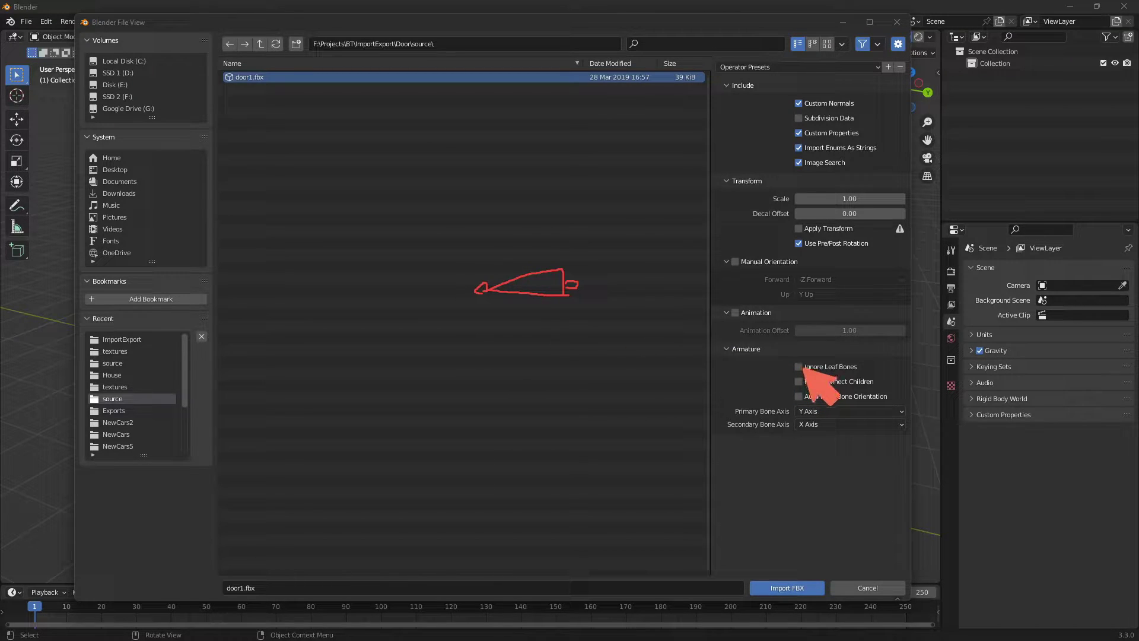
pyautogui.moveTo(475, 279)
pyautogui.mouseDown()
pyautogui.moveTo(474, 305)
pyautogui.moveTo(407, 295)
pyautogui.moveTo(466, 277)
pyautogui.moveTo(405, 291)
pyautogui.mouseUp()
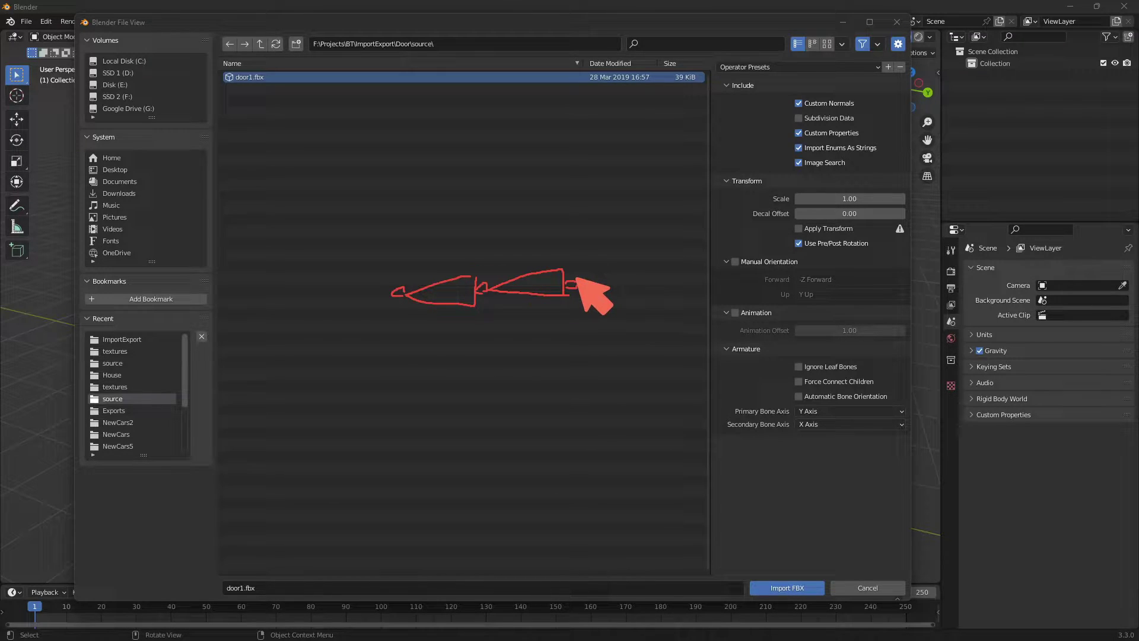
pyautogui.press('Escape')
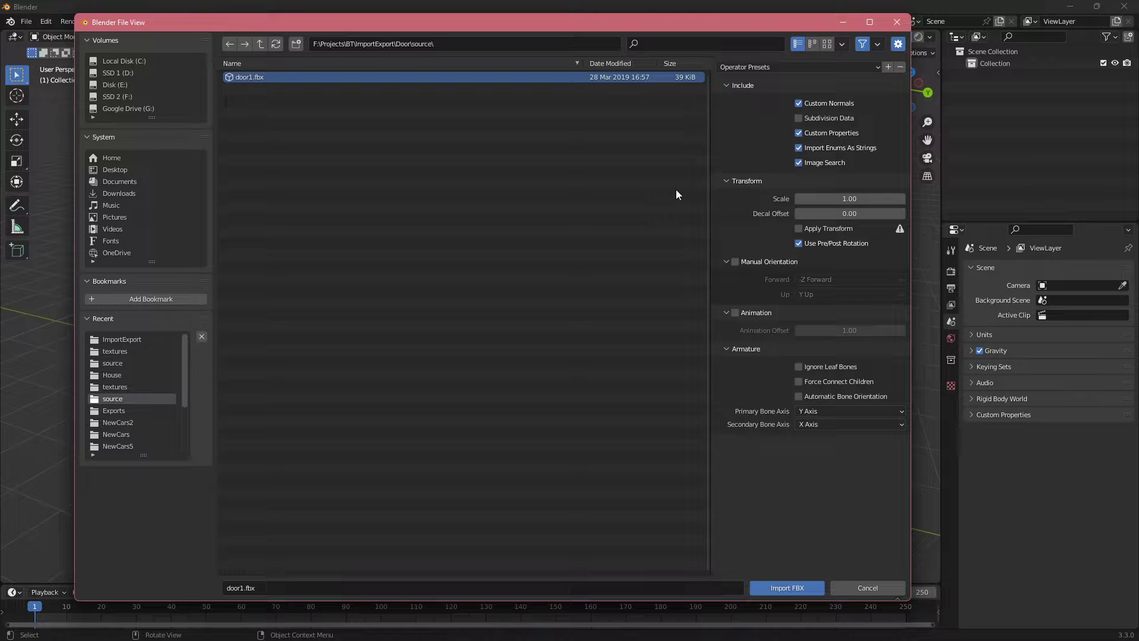
# - Import door1.fbx into the scene with the current FBX import options
pyautogui.click(373, 93)
pyautogui.click(303, 79)
pyautogui.click(782, 585)
# - Examine the imported model by selecting its frame, door panel and handle one after another
pyautogui.moveTo(558, 457); pyautogui.dragTo(577, 344, button='middle')
pyautogui.click(494, 313)
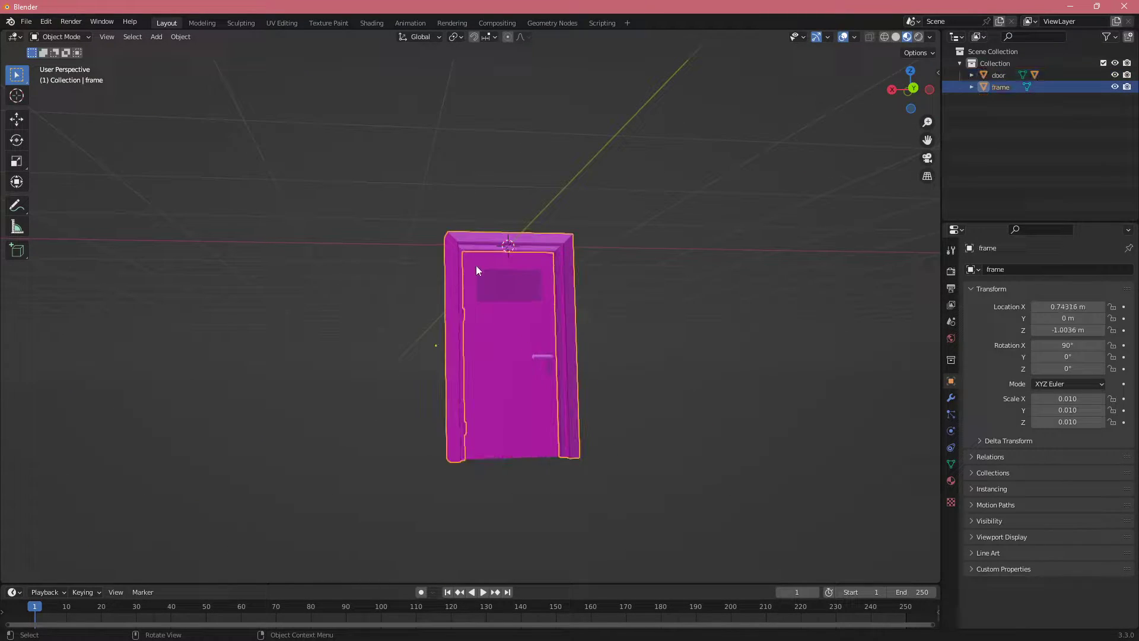
pyautogui.click(548, 384)
pyautogui.click(545, 353)
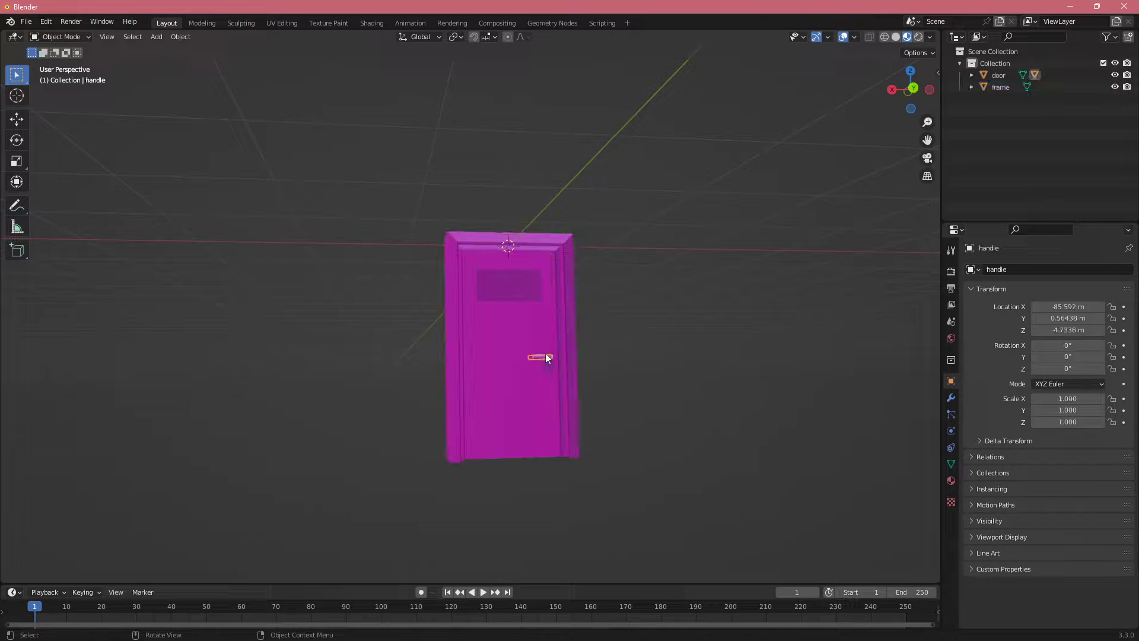
pyautogui.click(515, 387)
pyautogui.click(567, 322)
pyautogui.click(549, 322)
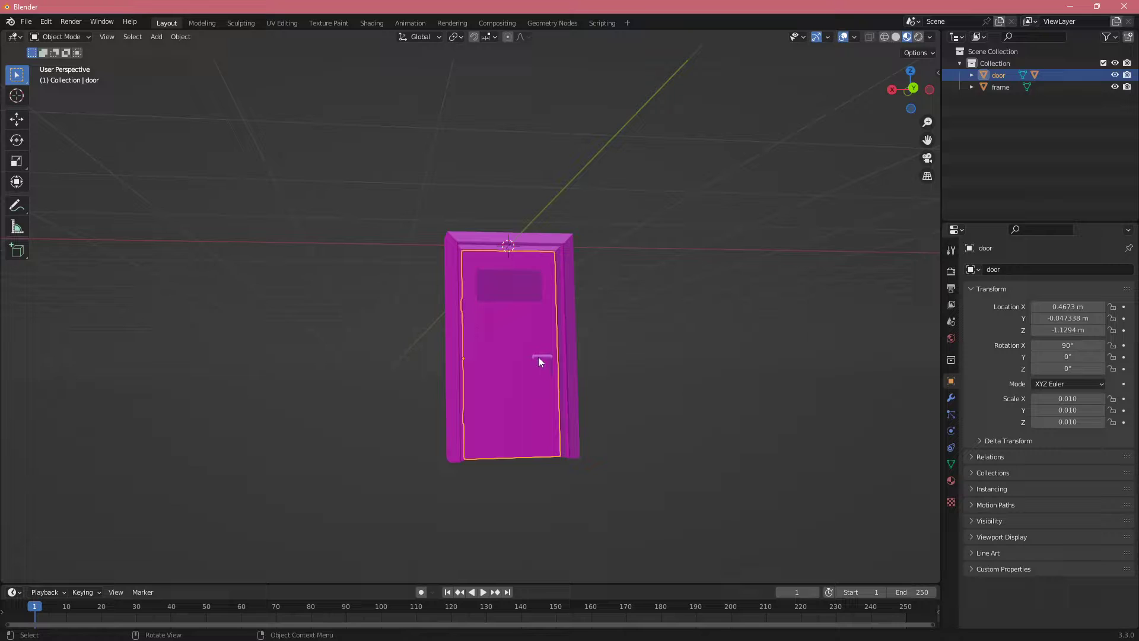
pyautogui.click(539, 357)
pyautogui.click(565, 344)
pyautogui.click(543, 375)
pyautogui.click(564, 334)
pyautogui.moveTo(553, 364); pyautogui.dragTo(604, 396, button='middle')
# - Select the door panel, switch to the Shading workspace and frame the door in the 3D view
pyautogui.click(473, 414)
pyautogui.moveTo(474, 414); pyautogui.dragTo(516, 395, button='middle')
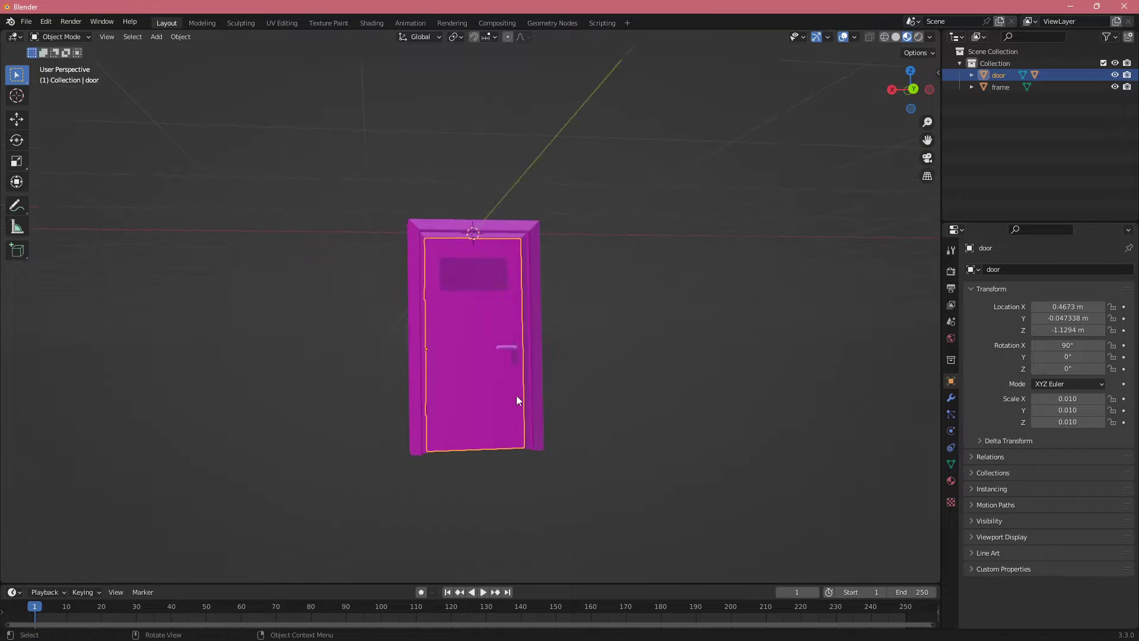
pyautogui.click(372, 24)
pyautogui.keyDown('shift'); pyautogui.moveTo(629, 303); pyautogui.dragTo(606, 233, button='middle'); pyautogui.keyUp('shift')
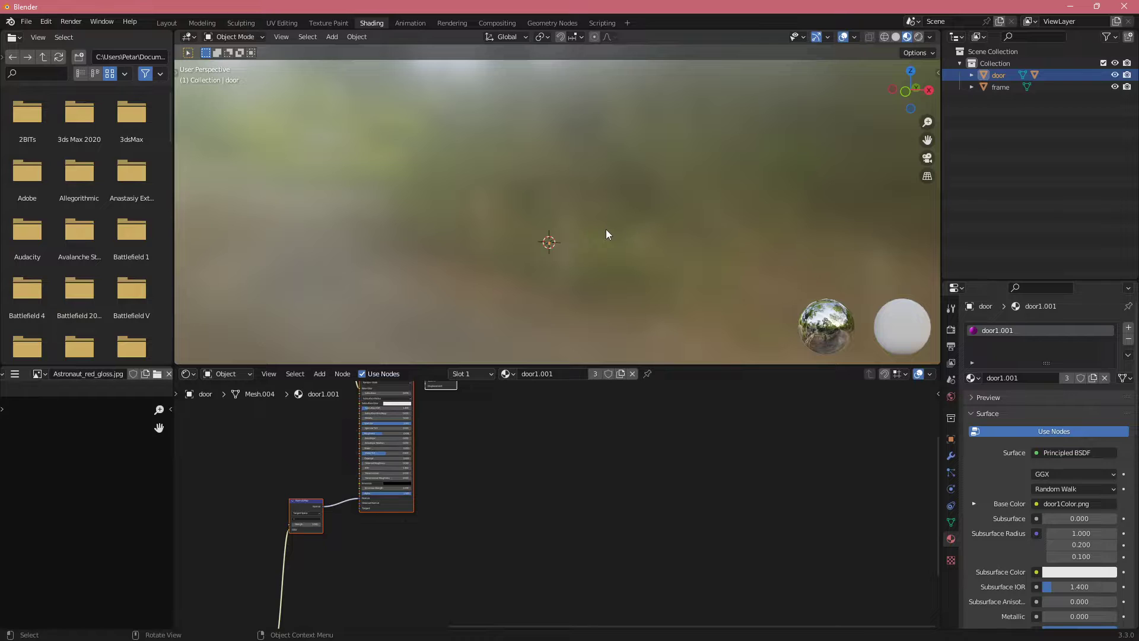
pyautogui.press('KP_Decimal')
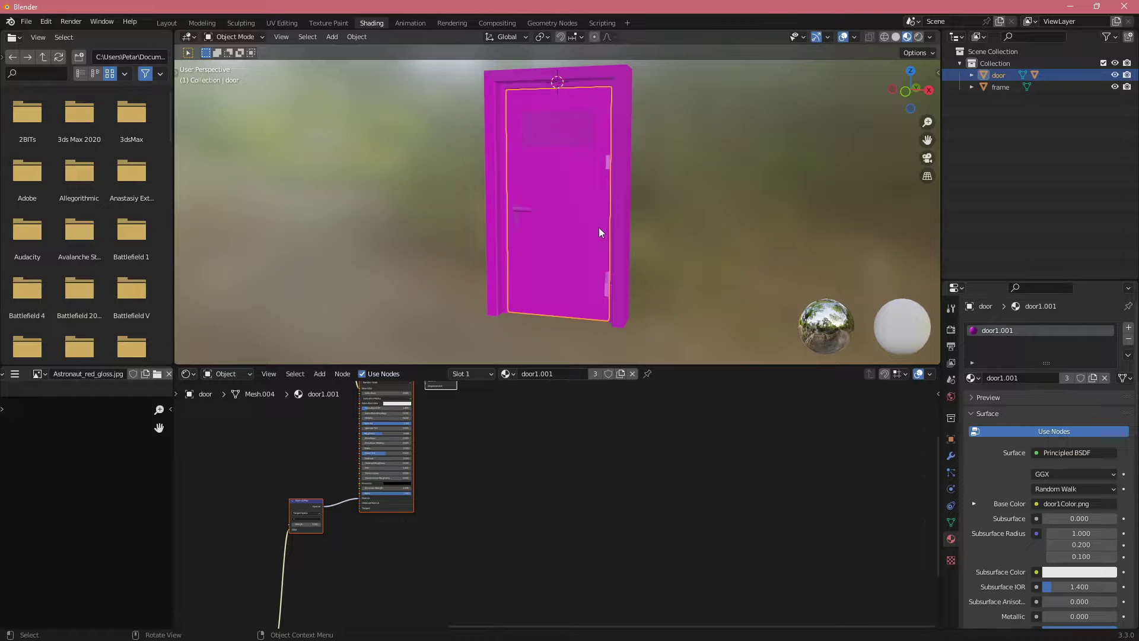
pyautogui.moveTo(600, 233); pyautogui.dragTo(557, 255, button='middle')
# - Load door1Color.png from the Door textures folder into the image texture node feeding the material's Base Color
pyautogui.scroll(4, 633, 595)
pyautogui.hscroll(-5, 633, 595)
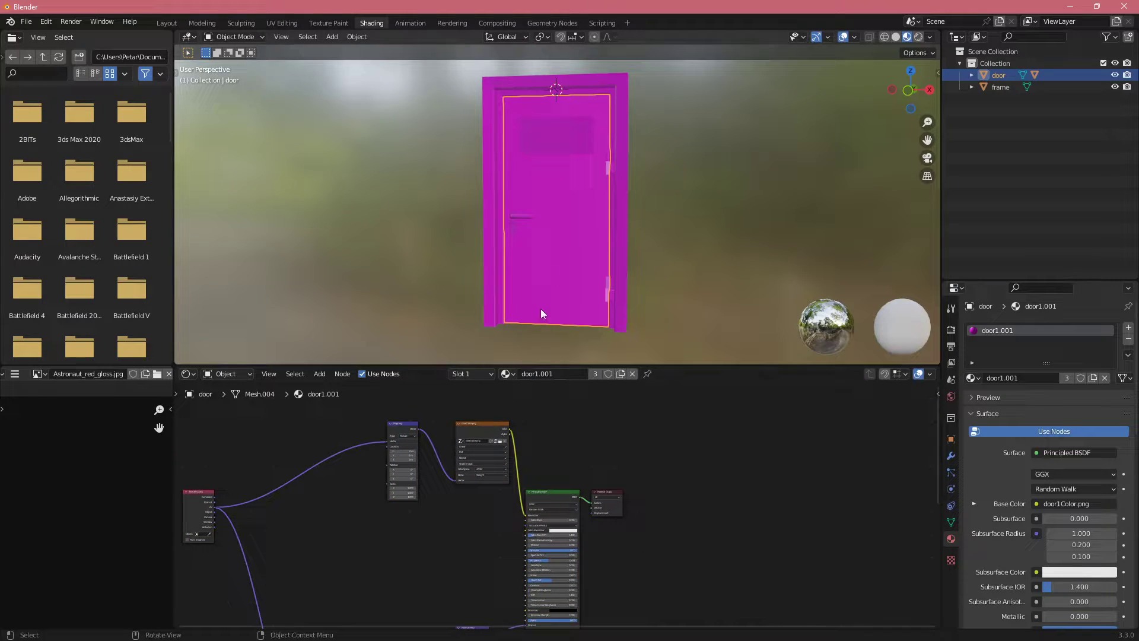
pyautogui.hscroll(-6, 437, 527)
pyautogui.scroll(4, 533, 509)
pyautogui.scroll(2, 534, 481)
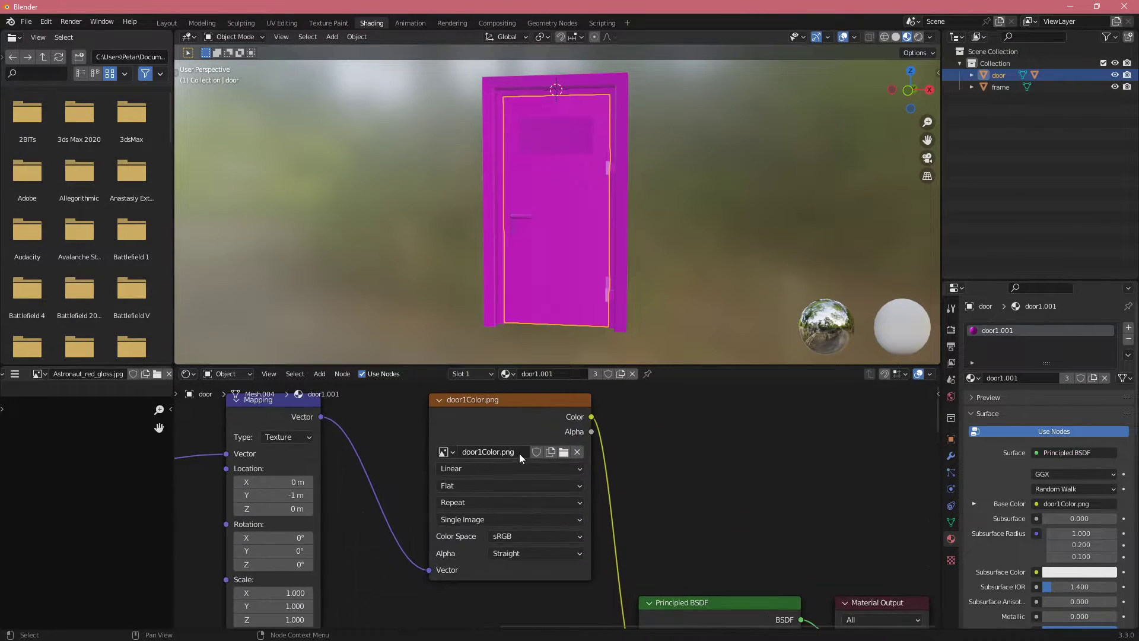
pyautogui.click(564, 452)
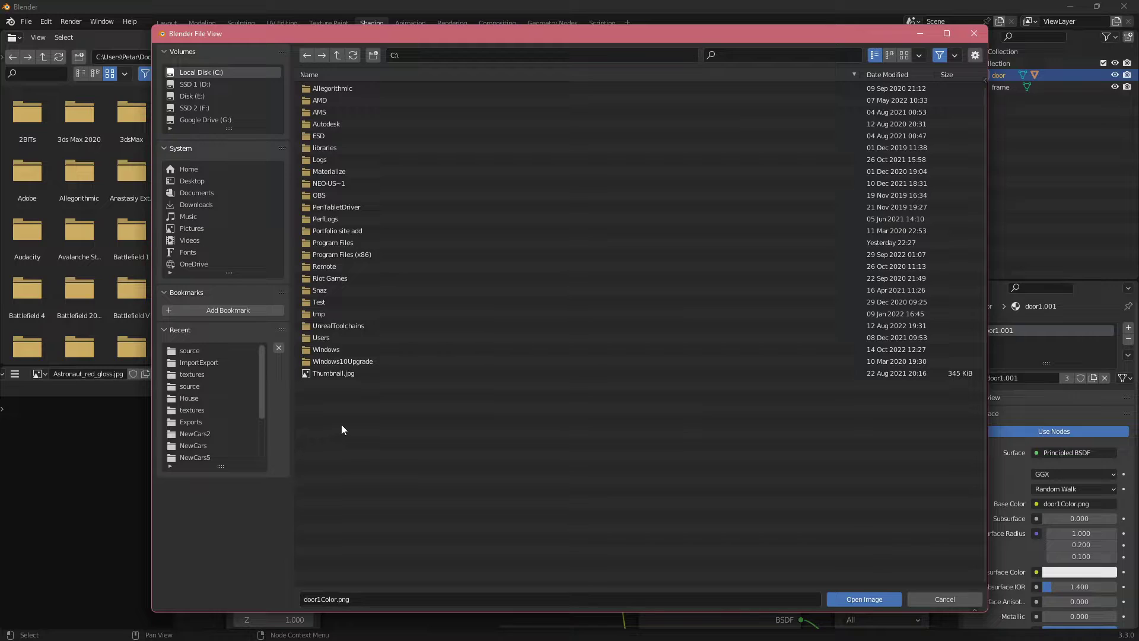
pyautogui.click(209, 353)
pyautogui.click(338, 55)
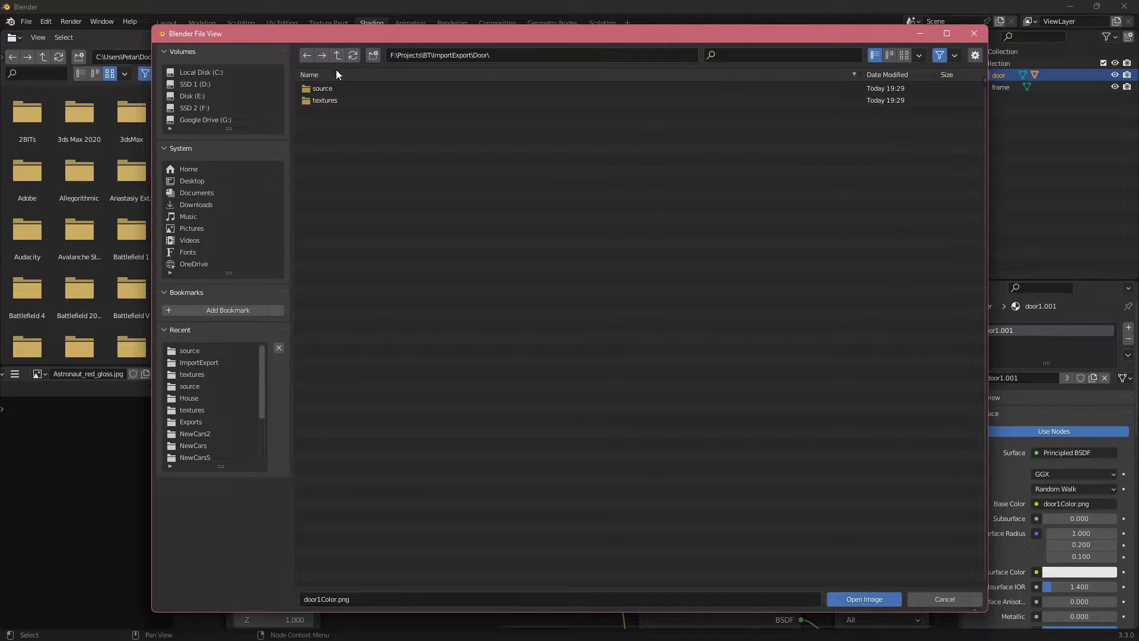
pyautogui.click(335, 101)
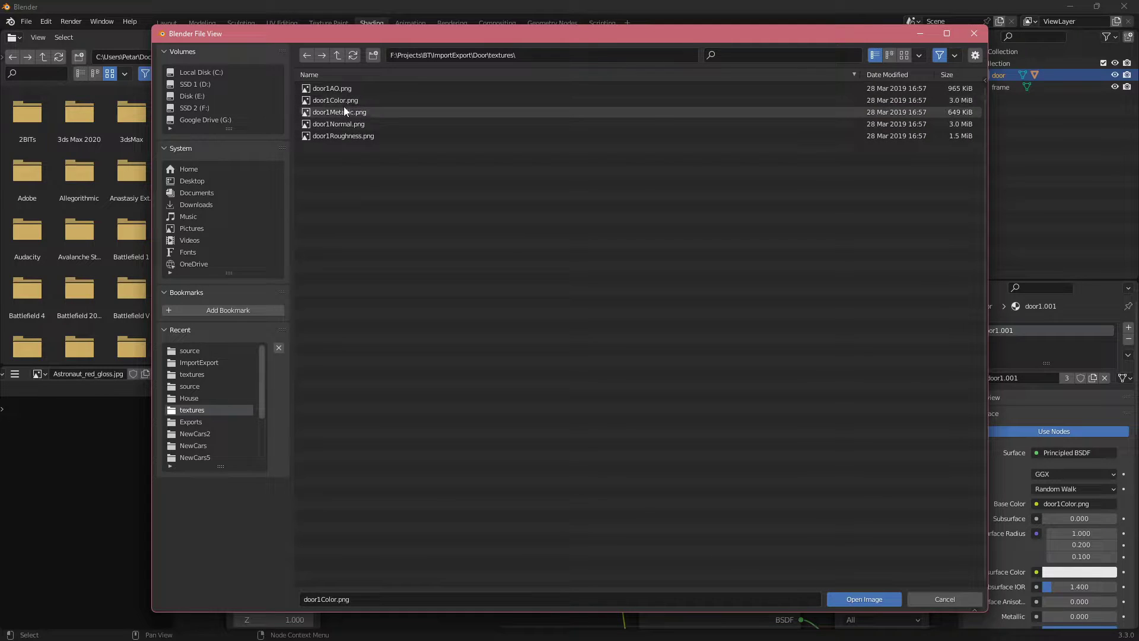
pyautogui.click(338, 100)
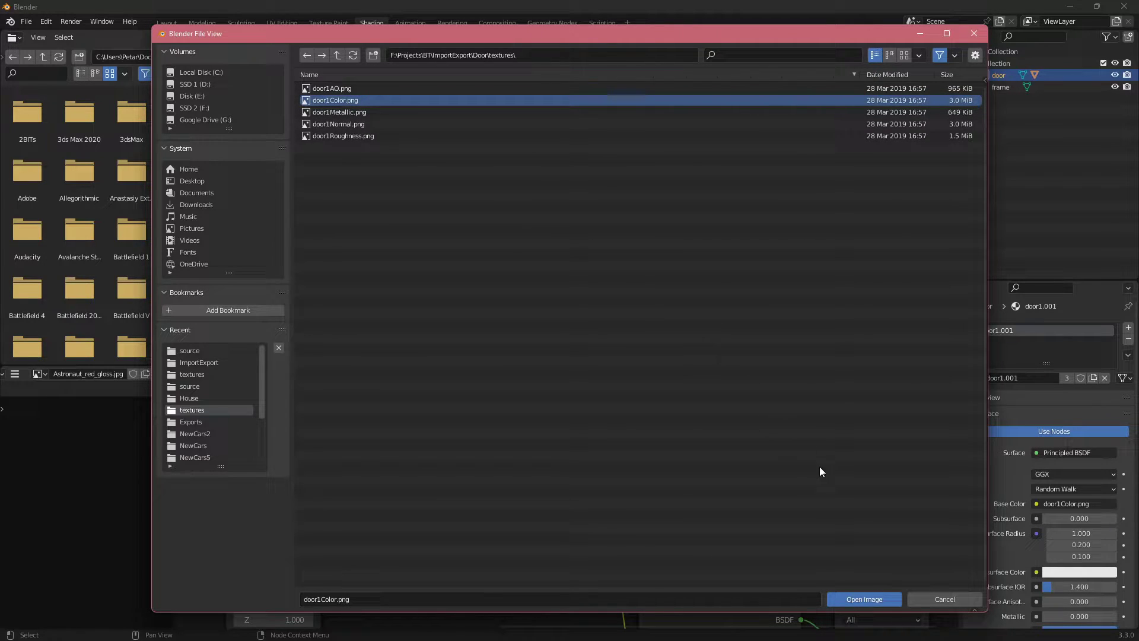
pyautogui.click(874, 601)
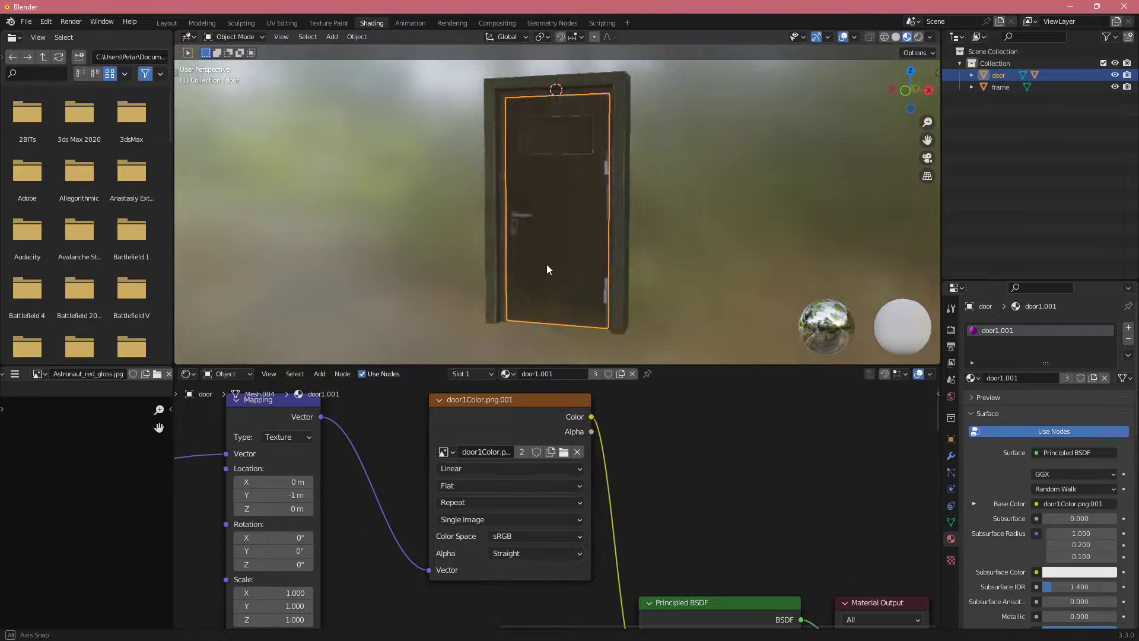
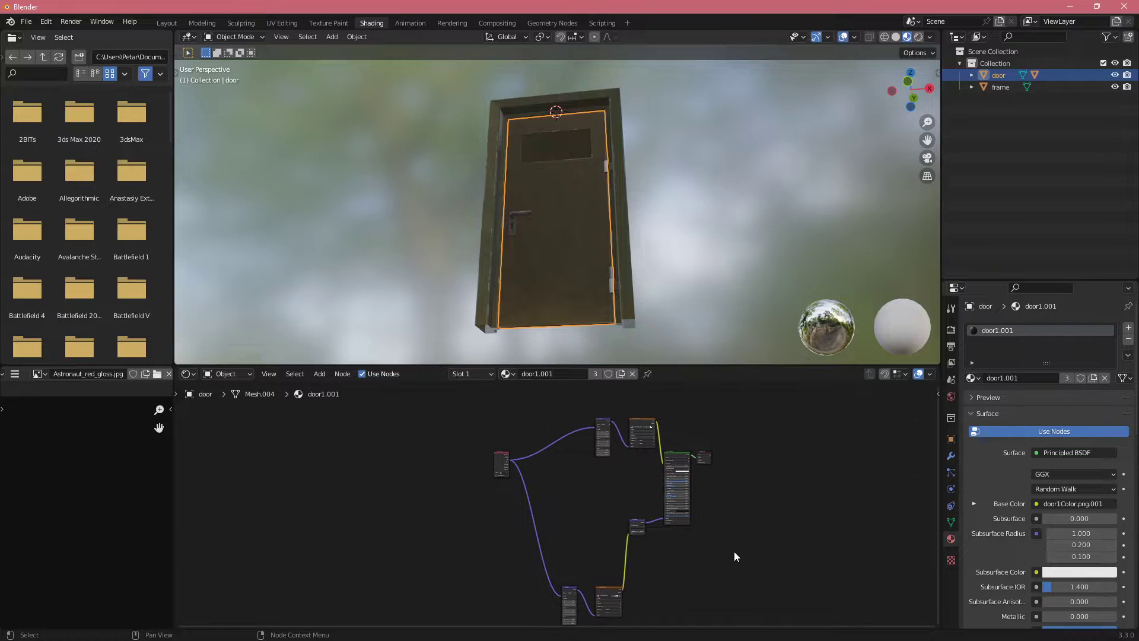
# - Select the imported material's nodes together to review the overall door1.001 node setup
pyautogui.moveTo(487, 427); pyautogui.dragTo(730, 577)
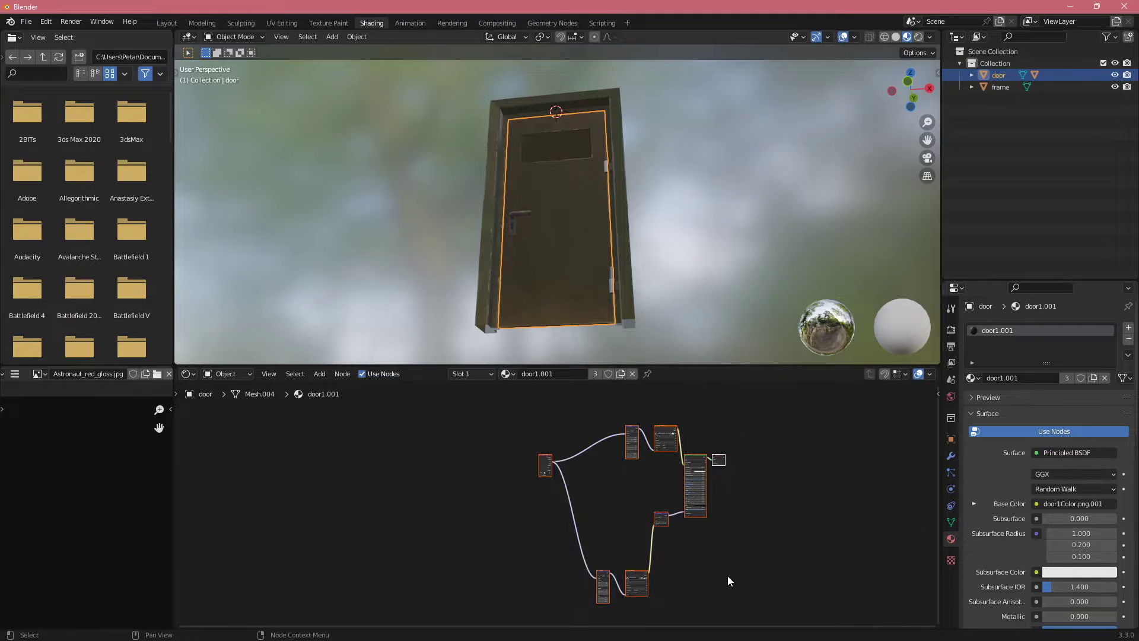
pyautogui.moveTo(730, 578); pyautogui.dragTo(746, 557, button='middle')
pyautogui.moveTo(522, 418); pyautogui.dragTo(746, 563)
pyautogui.moveTo(746, 563); pyautogui.dragTo(719, 563, button='middle')
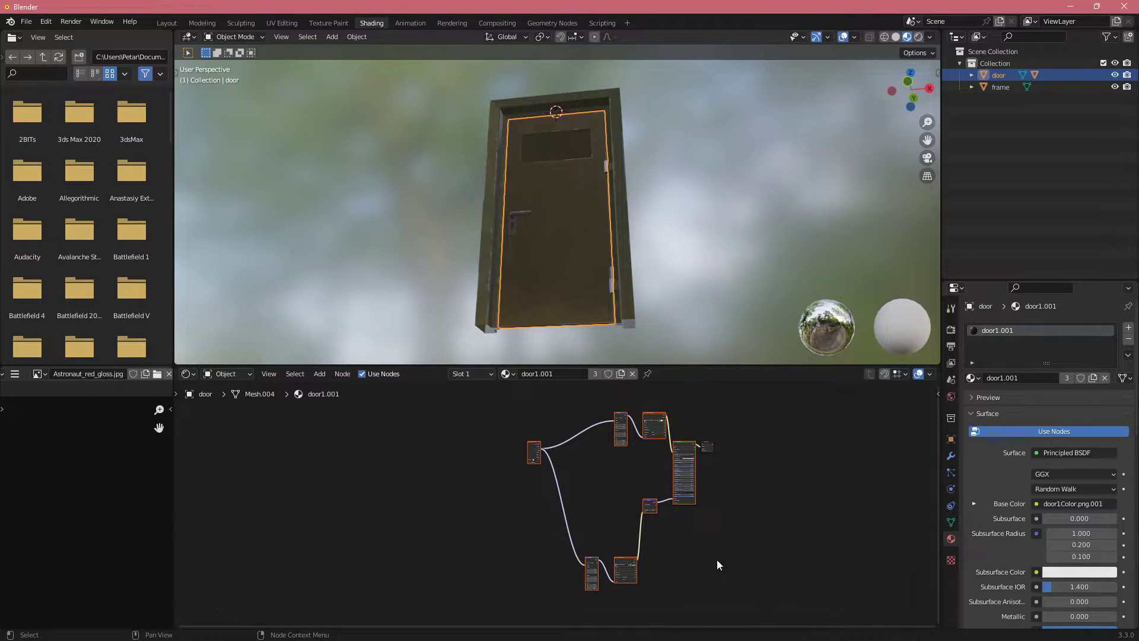
# - Examine the Mapping node and the color image texture node connected to the Principled BSDF
pyautogui.scroll(2, 628, 463)
pyautogui.scroll(1, 496, 450)
pyautogui.moveTo(496, 449); pyautogui.dragTo(447, 605, button='middle')
pyautogui.scroll(2, 511, 553)
pyautogui.moveTo(512, 554); pyautogui.dragTo(507, 464, button='middle')
pyautogui.scroll(2, 508, 464)
pyautogui.click(412, 416)
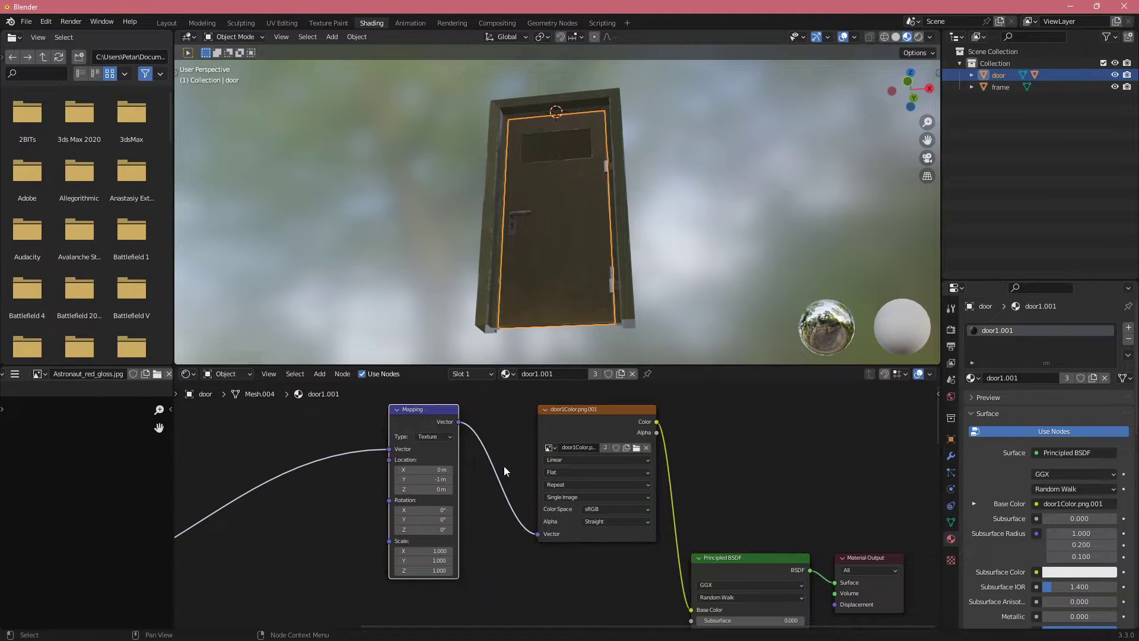
pyautogui.click(612, 414)
pyautogui.scroll(-5, 508, 522)
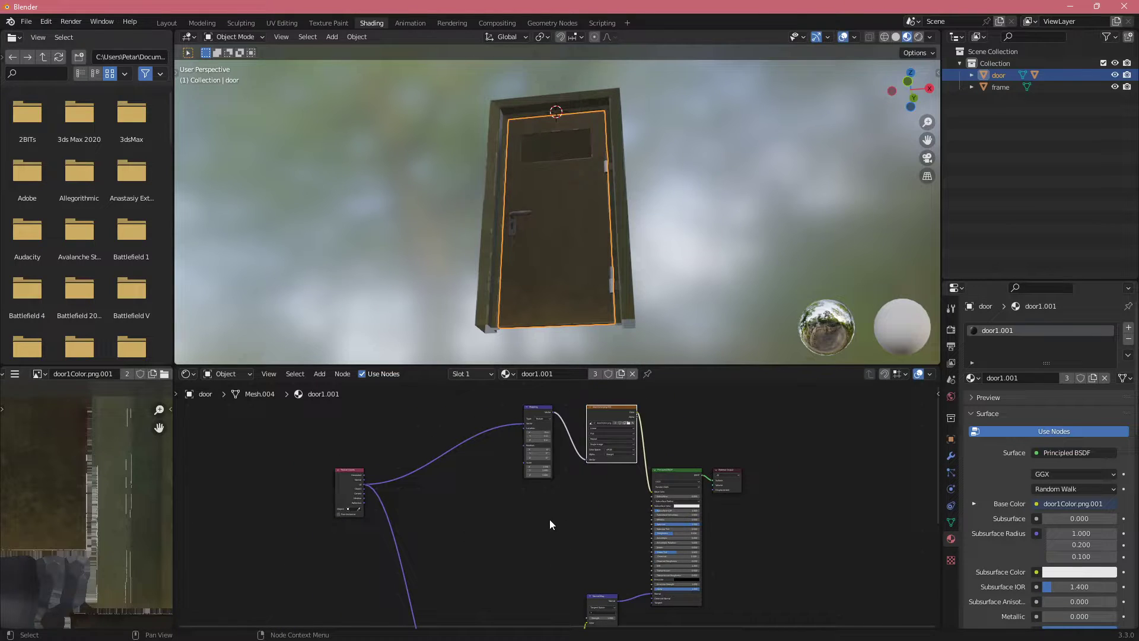
pyautogui.scroll(-3, 600, 509)
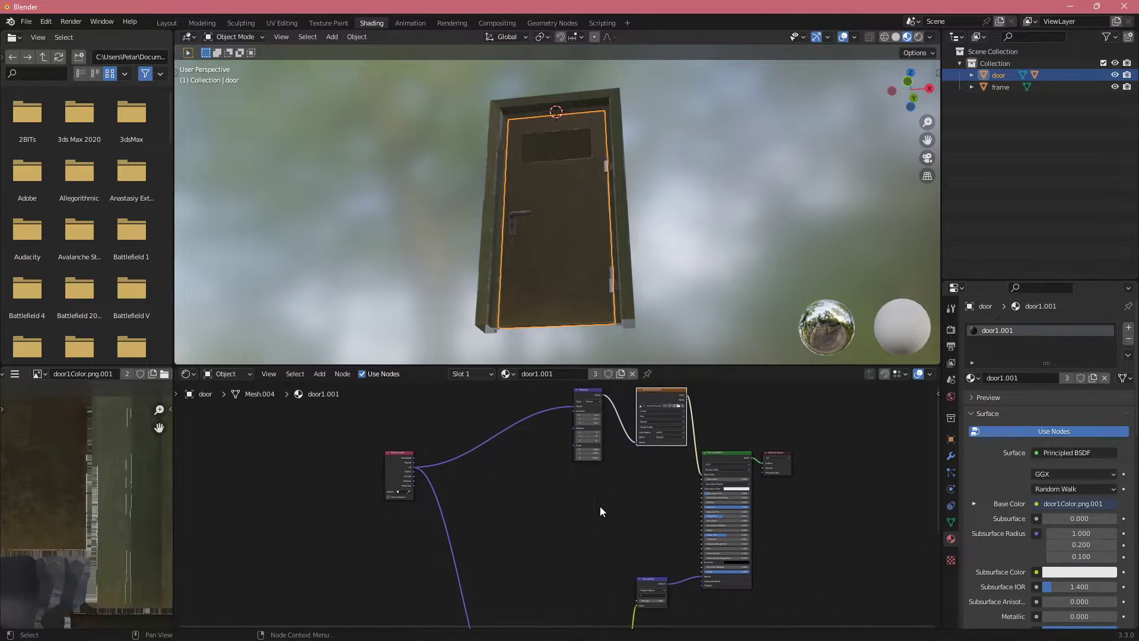
# - Load door1Normal.png from the Door textures folder into the image texture node feeding the Normal Map node
pyautogui.moveTo(593, 556); pyautogui.dragTo(588, 495, button='middle')
pyautogui.scroll(4, 551, 524)
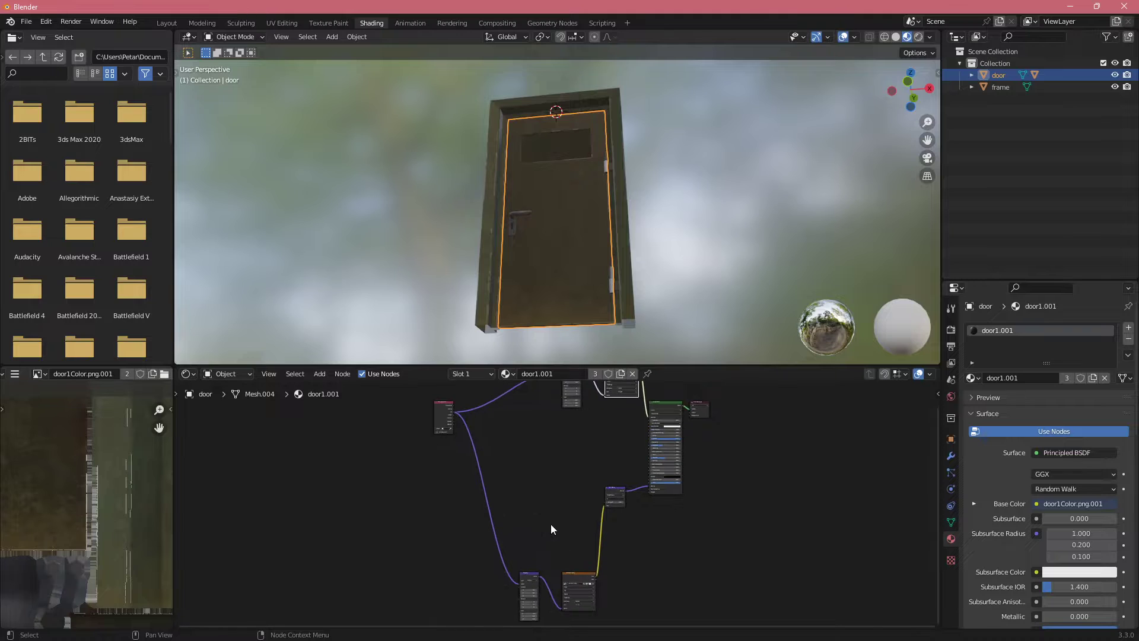
pyautogui.moveTo(574, 540); pyautogui.dragTo(514, 488, button='middle')
pyautogui.scroll(5, 512, 573)
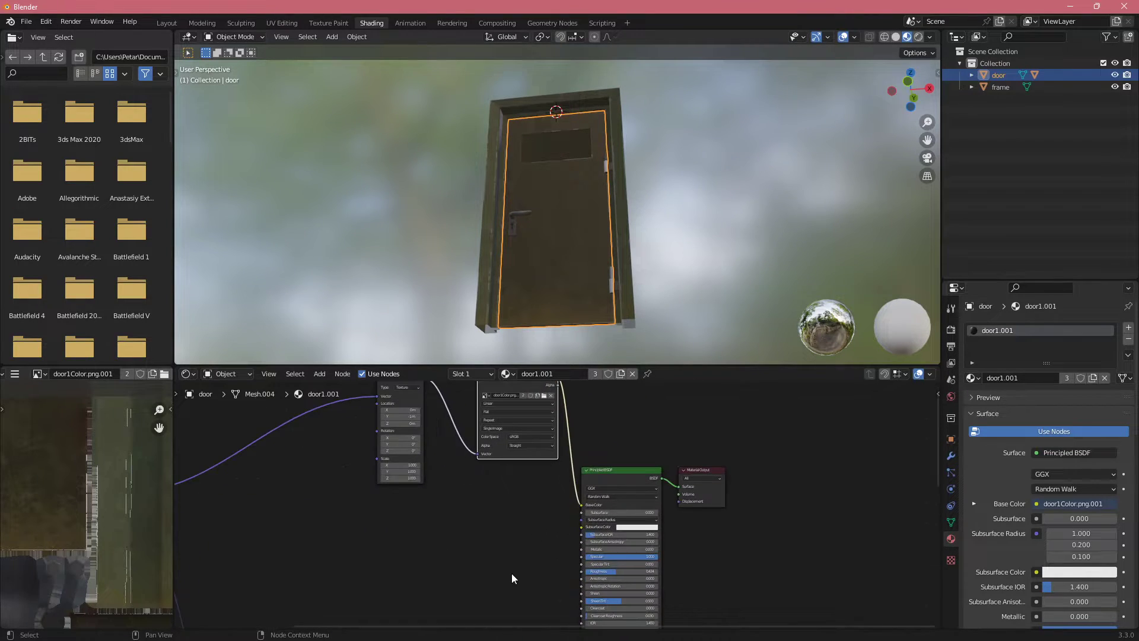
pyautogui.scroll(2, 534, 514)
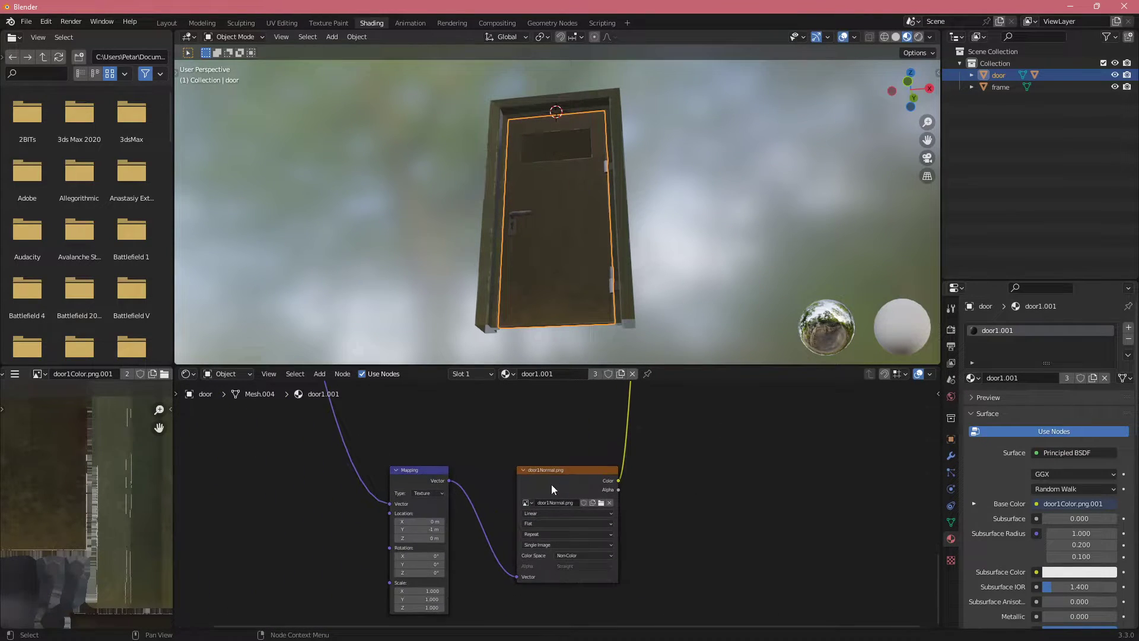
pyautogui.click(603, 495)
pyautogui.click(602, 502)
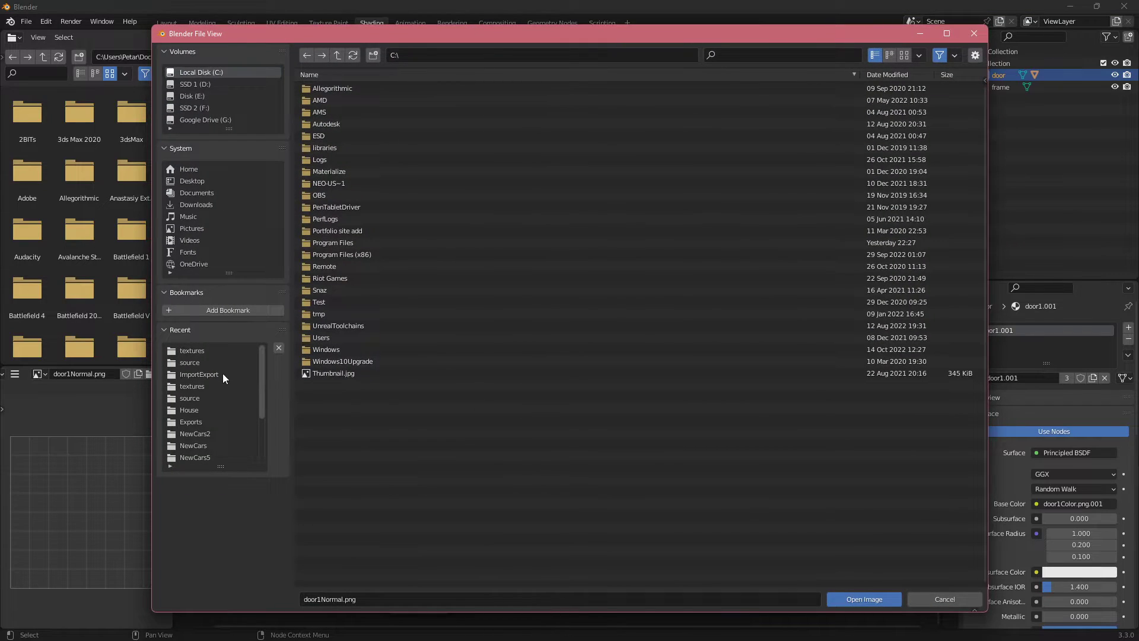
pyautogui.click(193, 352)
pyautogui.click(363, 125)
pyautogui.click(865, 599)
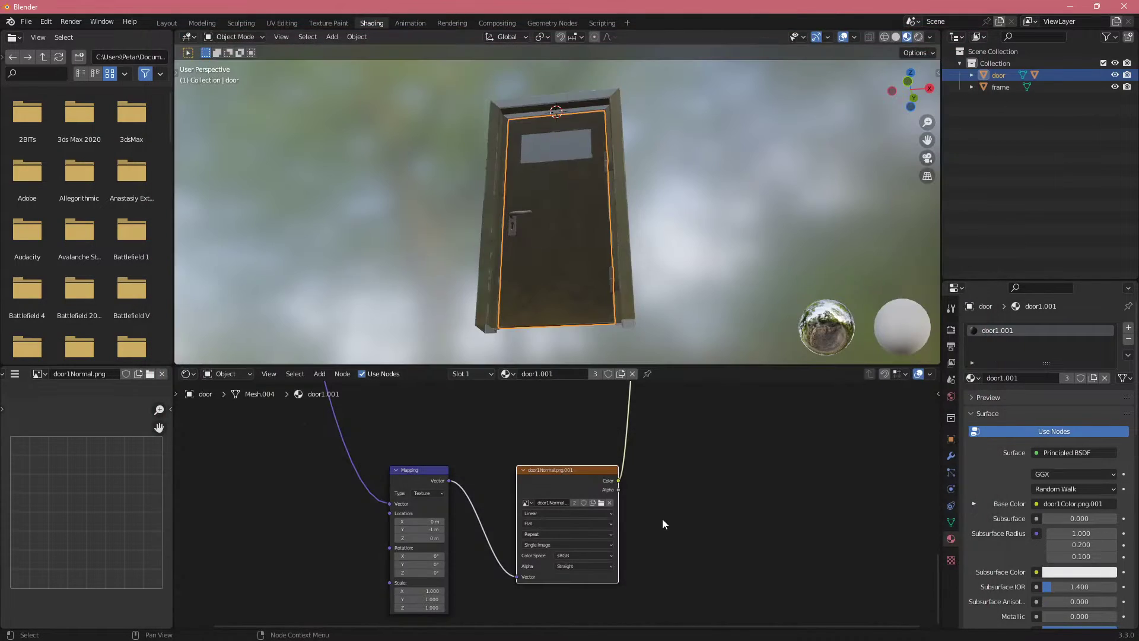
# - Set the normal texture node's color space to Non-Color and inspect the door's shading from several angles
pyautogui.moveTo(615, 339); pyautogui.dragTo(582, 327, button='middle')
pyautogui.scroll(2, 649, 549)
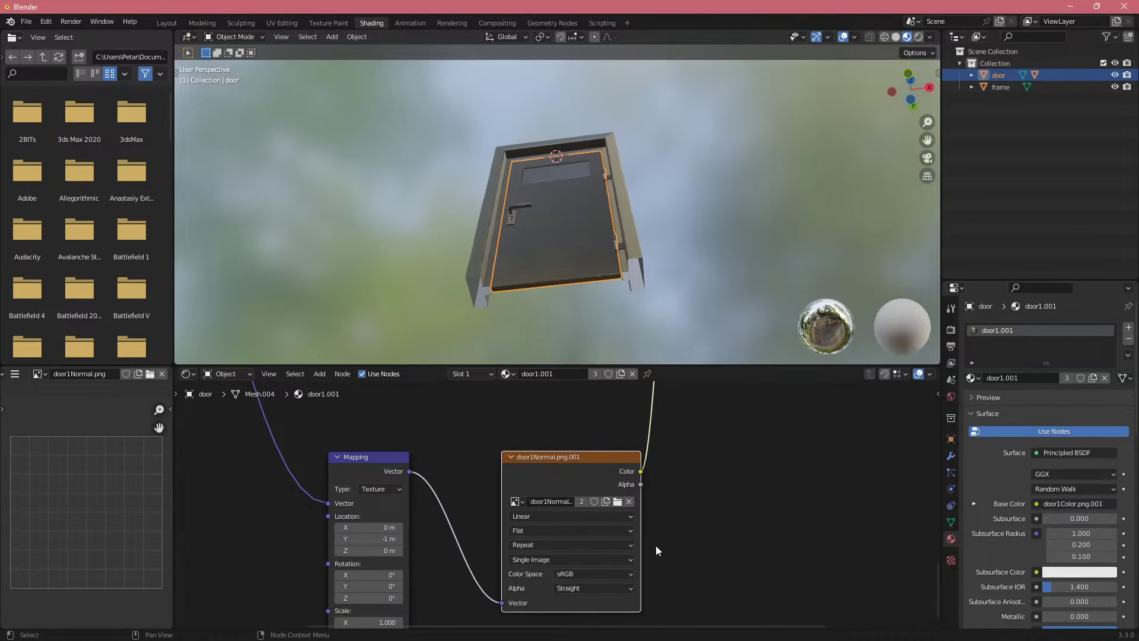
pyautogui.click(609, 574)
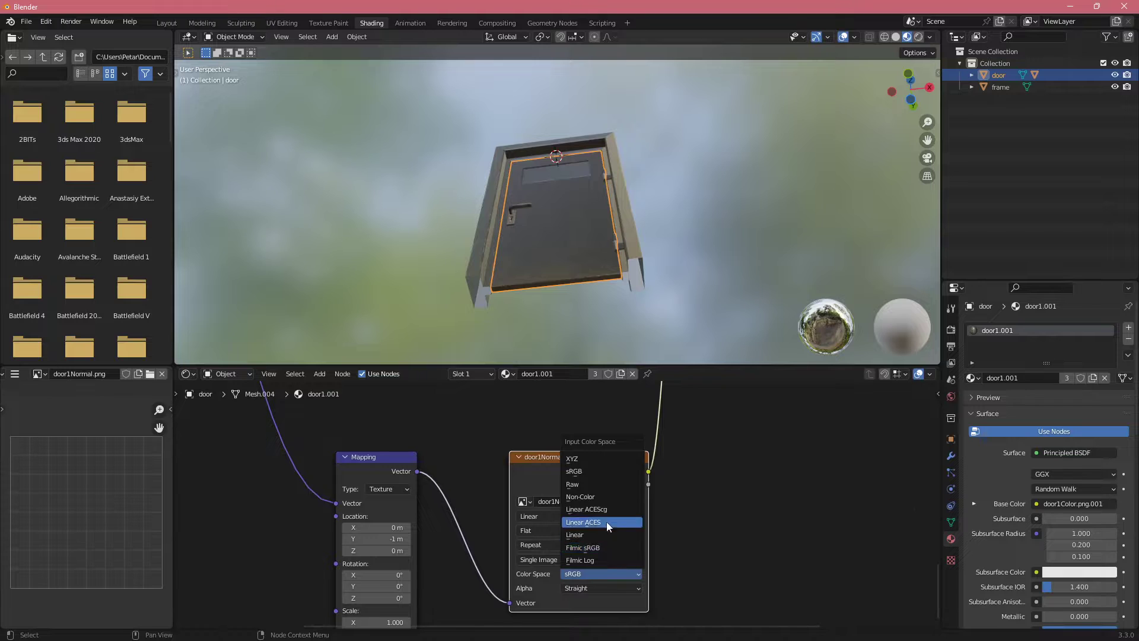
pyautogui.click(599, 497)
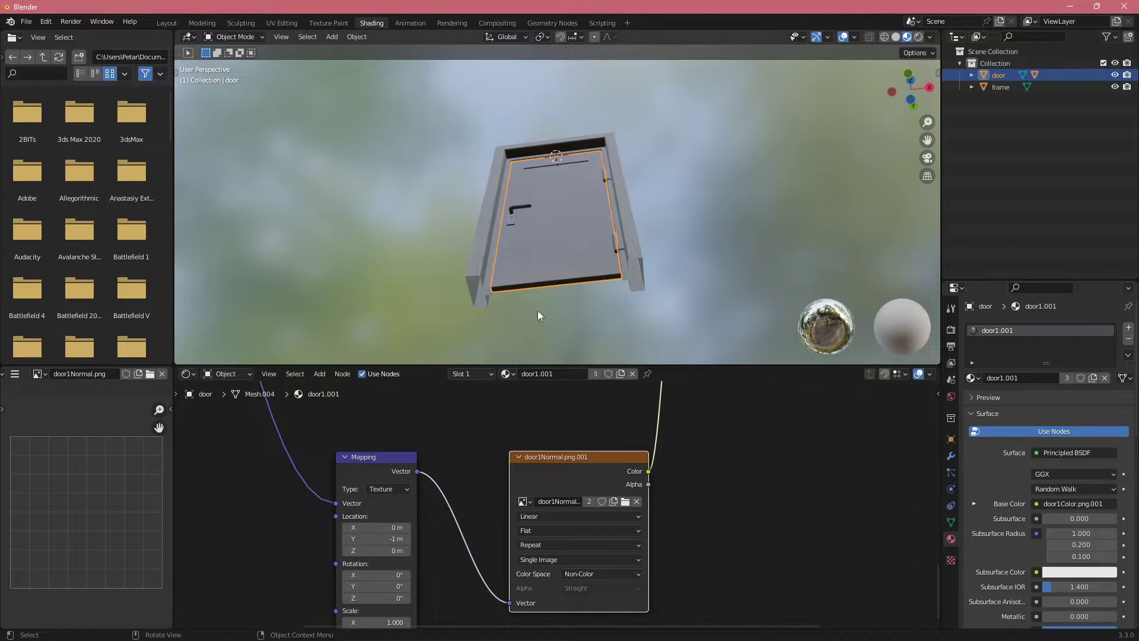
pyautogui.moveTo(546, 239); pyautogui.dragTo(524, 323, button='middle')
pyautogui.scroll(3, 528, 321)
pyautogui.moveTo(709, 458); pyautogui.dragTo(624, 485, button='middle')
pyautogui.scroll(-2, 666, 458)
pyautogui.scroll(4, 624, 484)
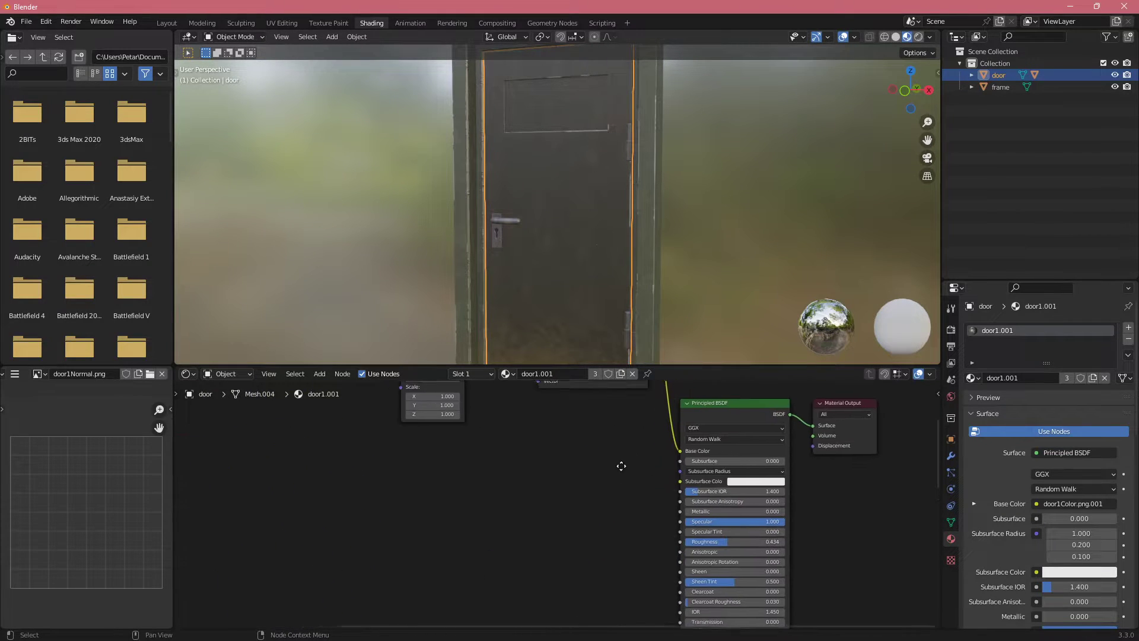
# - Duplicate the door1Color image texture node and place the copy below the original, beside the Principled BSDF
pyautogui.moveTo(556, 299); pyautogui.dragTo(577, 243, button='middle')
pyautogui.moveTo(619, 501); pyautogui.dragTo(572, 509, button='middle')
pyautogui.scroll(-1, 602, 489)
pyautogui.click(599, 528)
pyautogui.hotkey('shift', 'd')
pyautogui.click(527, 498)
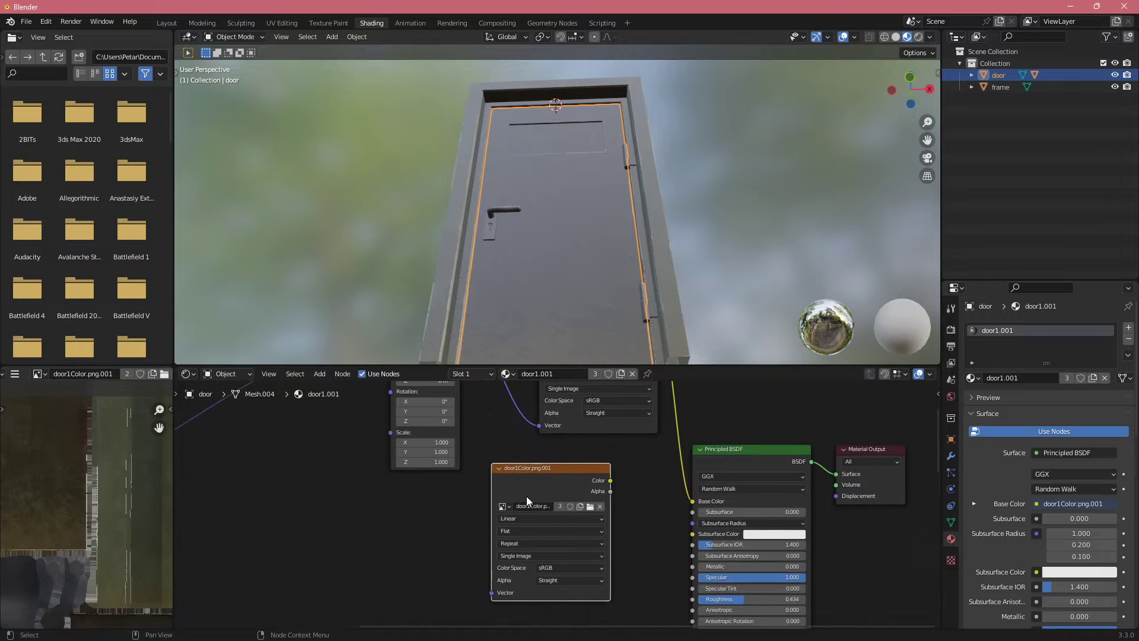
# - Load door1Roughness.png into the duplicated node as Non-Color and connect its Color output to the Principled BSDF's Roughness
pyautogui.click(590, 508)
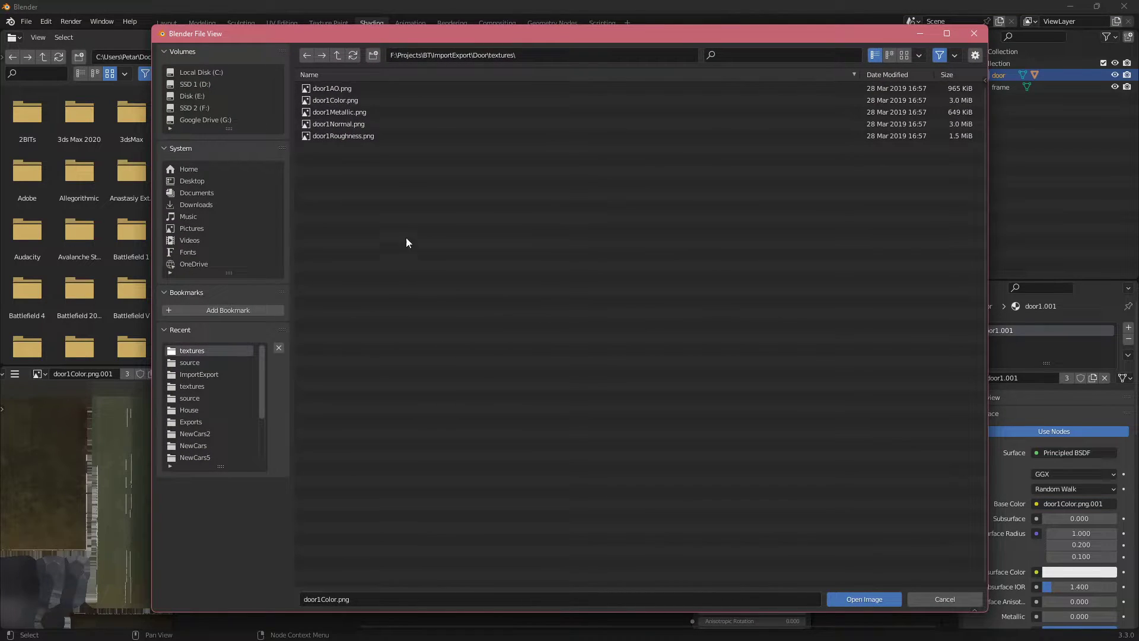
pyautogui.doubleClick(369, 135)
pyautogui.moveTo(622, 505); pyautogui.dragTo(600, 451, button='middle')
pyautogui.moveTo(600, 451); pyautogui.dragTo(719, 558)
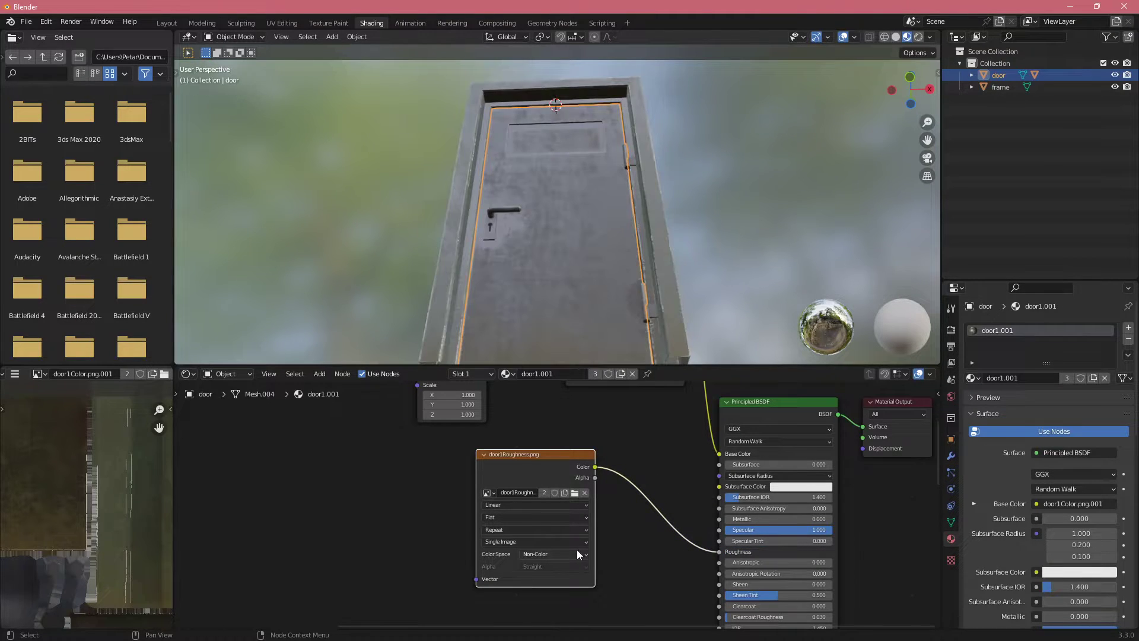
# - Set the door1Normal image texture node's color space to sRGB
pyautogui.keyDown('shift'); pyautogui.scroll(2, 582, 424); pyautogui.keyUp('shift')
pyautogui.moveTo(547, 280); pyautogui.dragTo(560, 255, button='middle')
pyautogui.keyDown('shift'); pyautogui.scroll(-5, 623, 563); pyautogui.keyUp('shift')
pyautogui.keyDown('shift'); pyautogui.scroll(-10, 632, 606); pyautogui.keyUp('shift')
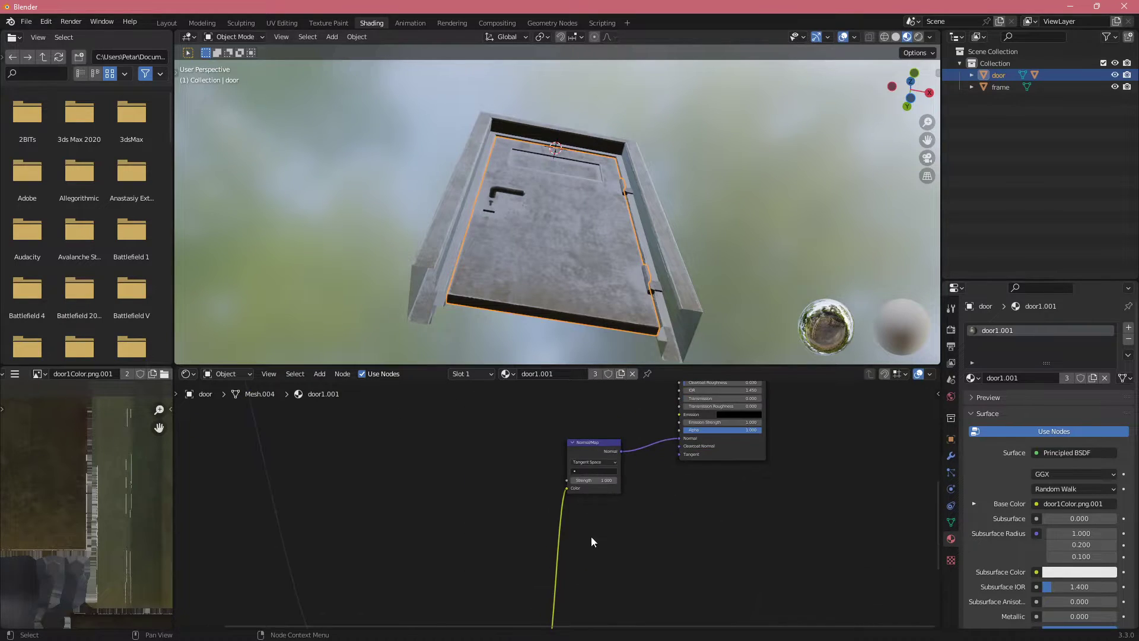
pyautogui.moveTo(530, 566); pyautogui.dragTo(558, 451, button='middle')
pyautogui.click(558, 451)
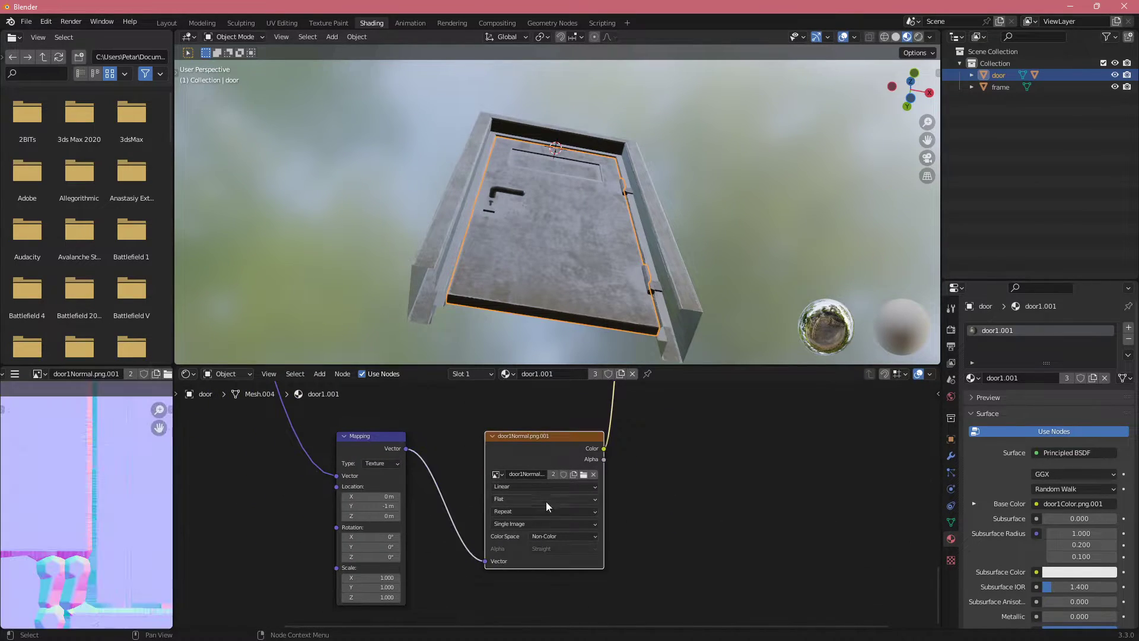
pyautogui.click(559, 535)
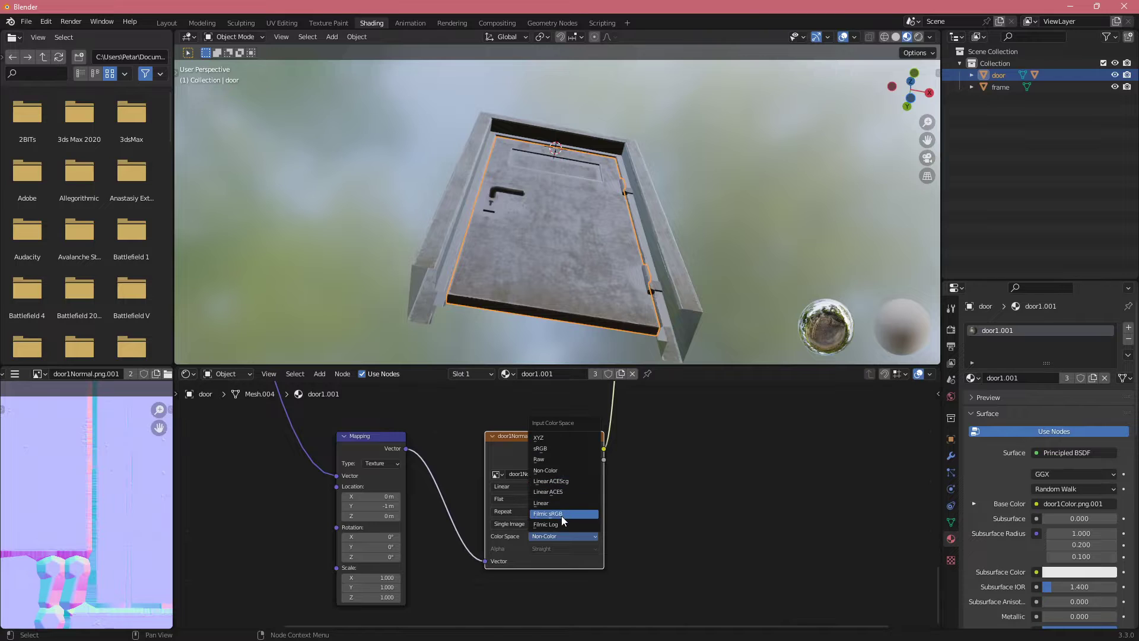
pyautogui.click(563, 449)
# - Inspect the textured door, expand the door object's hierarchy in the outliner and select the handle on the model
pyautogui.moveTo(563, 356); pyautogui.dragTo(640, 491, button='middle')
pyautogui.scroll(-3, 670, 441)
pyautogui.scroll(-2, 692, 444)
pyautogui.moveTo(645, 360); pyautogui.dragTo(559, 257, button='middle')
pyautogui.moveTo(493, 439); pyautogui.dragTo(527, 459, button='middle')
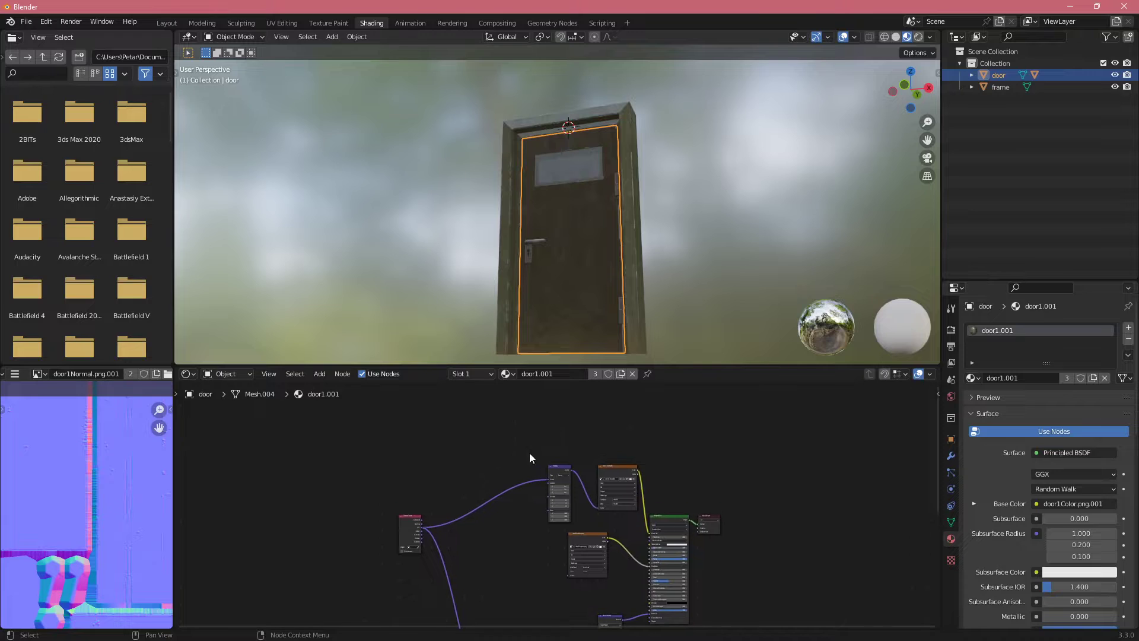
pyautogui.moveTo(533, 276); pyautogui.dragTo(634, 252, button='middle')
pyautogui.click(971, 75)
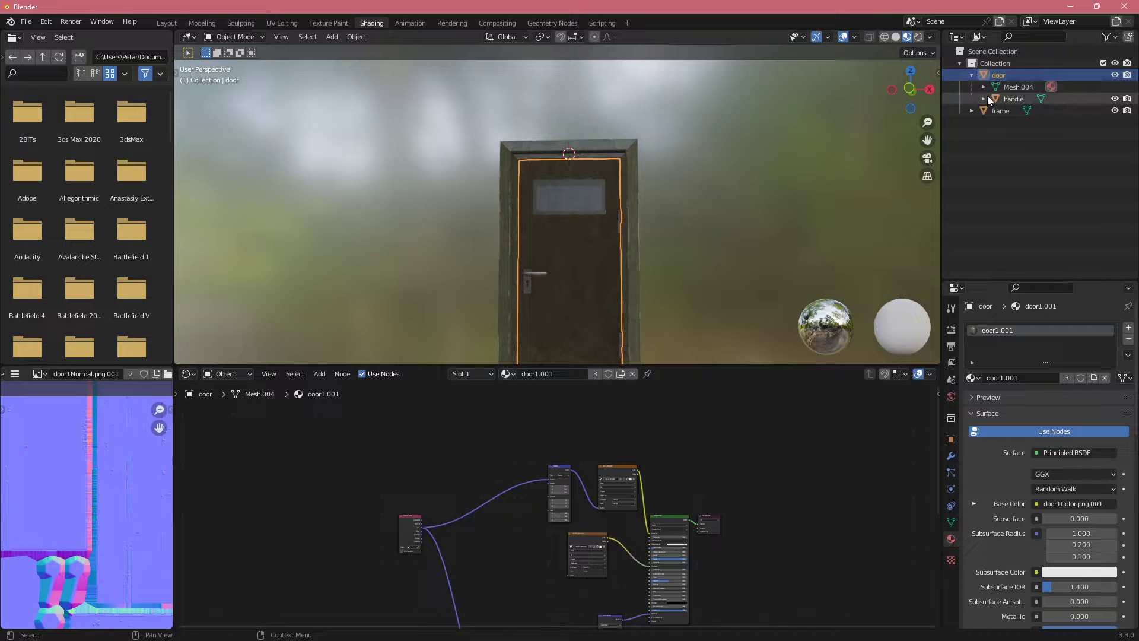
pyautogui.moveTo(610, 254); pyautogui.dragTo(600, 286, button='middle')
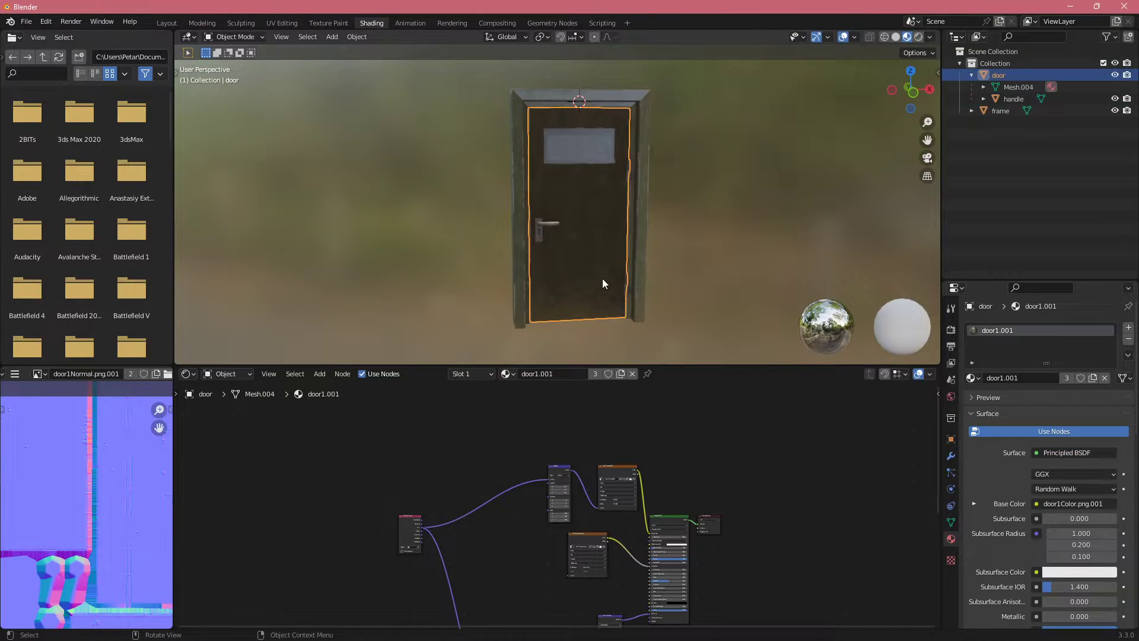
pyautogui.scroll(3, 548, 227)
pyautogui.click(539, 236)
pyautogui.moveTo(538, 236); pyautogui.dragTo(587, 268, button='middle')
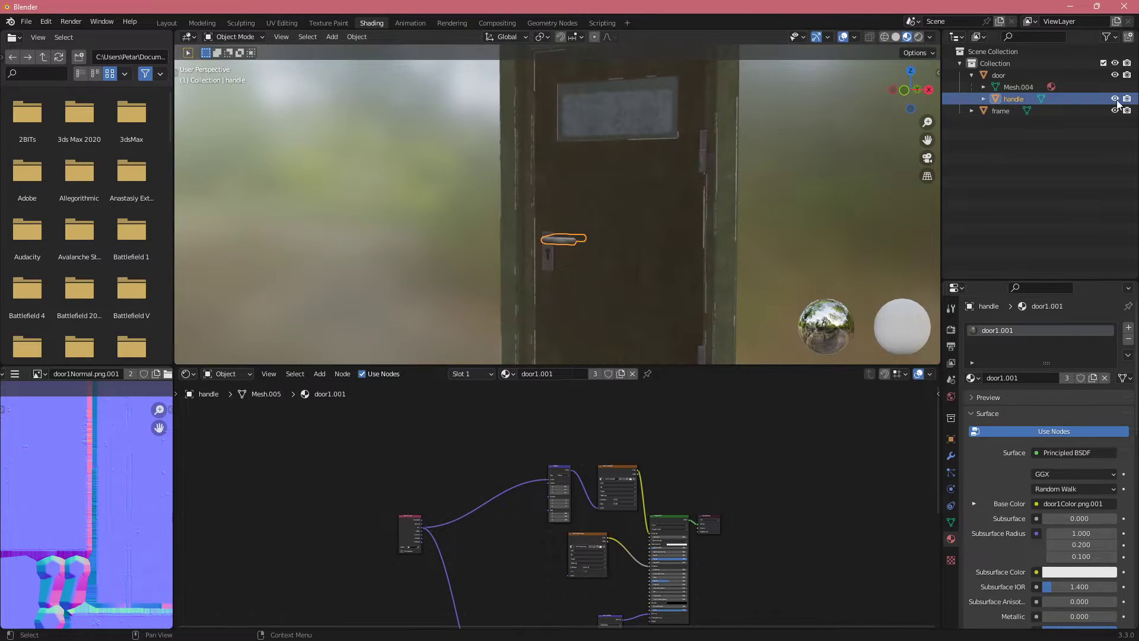
# - Select all objects of the door model and delete them from the scene
pyautogui.moveTo(728, 169); pyautogui.dragTo(655, 186, button='middle')
pyautogui.scroll(-10, 655, 181)
pyautogui.scroll(5, 694, 205)
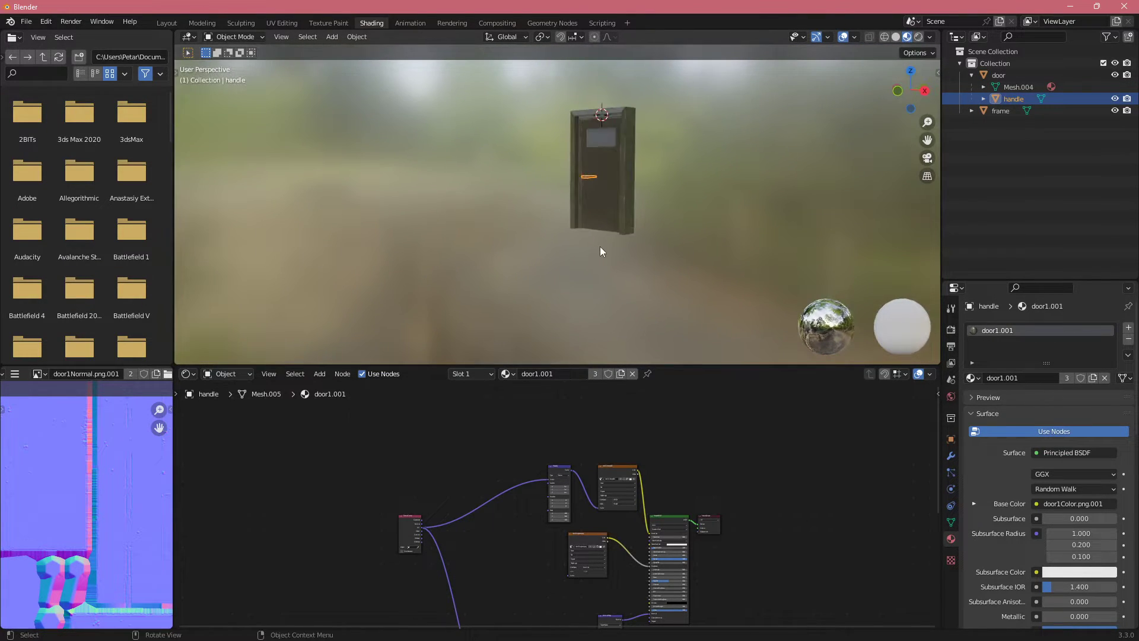
pyautogui.moveTo(600, 247); pyautogui.dragTo(569, 321, button='middle')
pyautogui.moveTo(275, 78); pyautogui.dragTo(563, 234, button='middle')
pyautogui.press('a')
pyautogui.press('x')
pyautogui.click(555, 233)
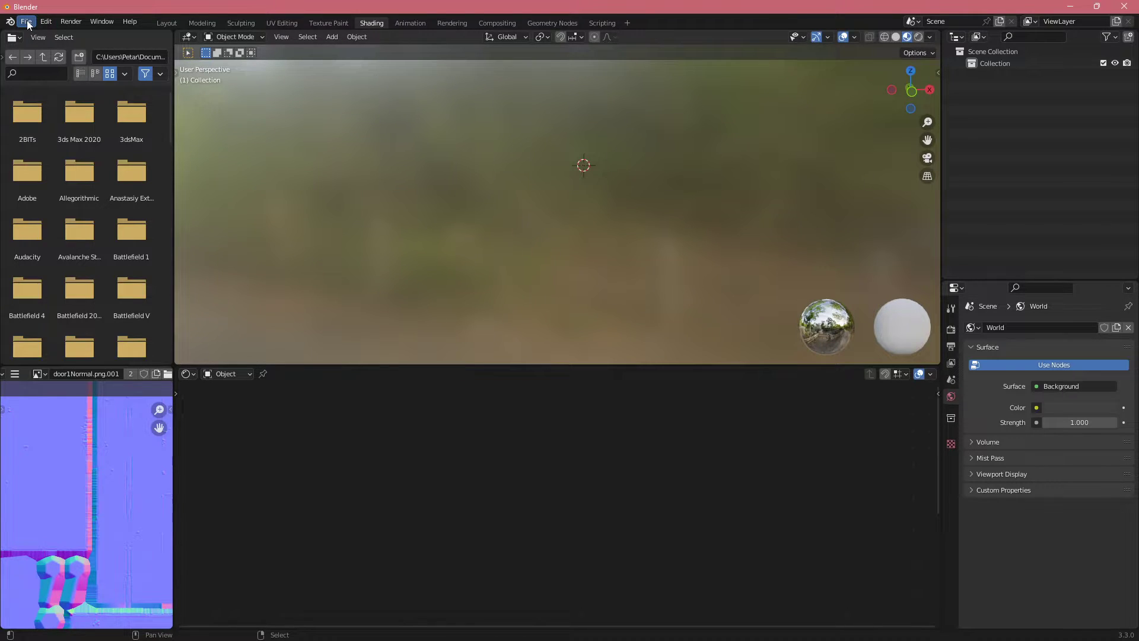
# - Start a glTF 2.0 import and choose scene.gltf in the House folder
pyautogui.click(27, 22)
pyautogui.moveTo(83, 181)
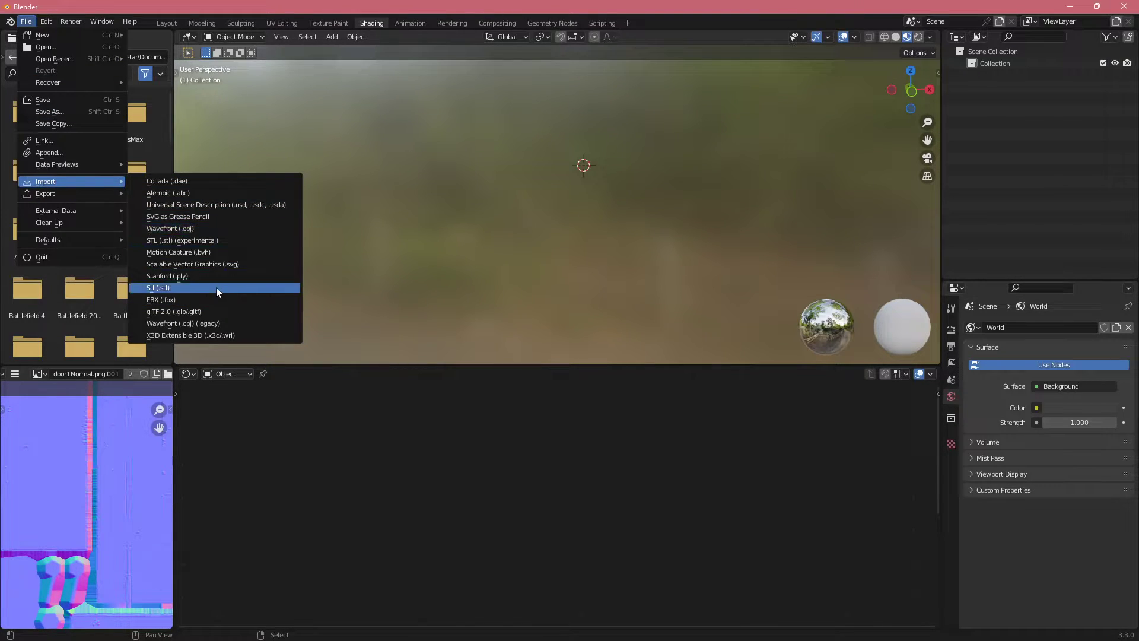
pyautogui.click(203, 311)
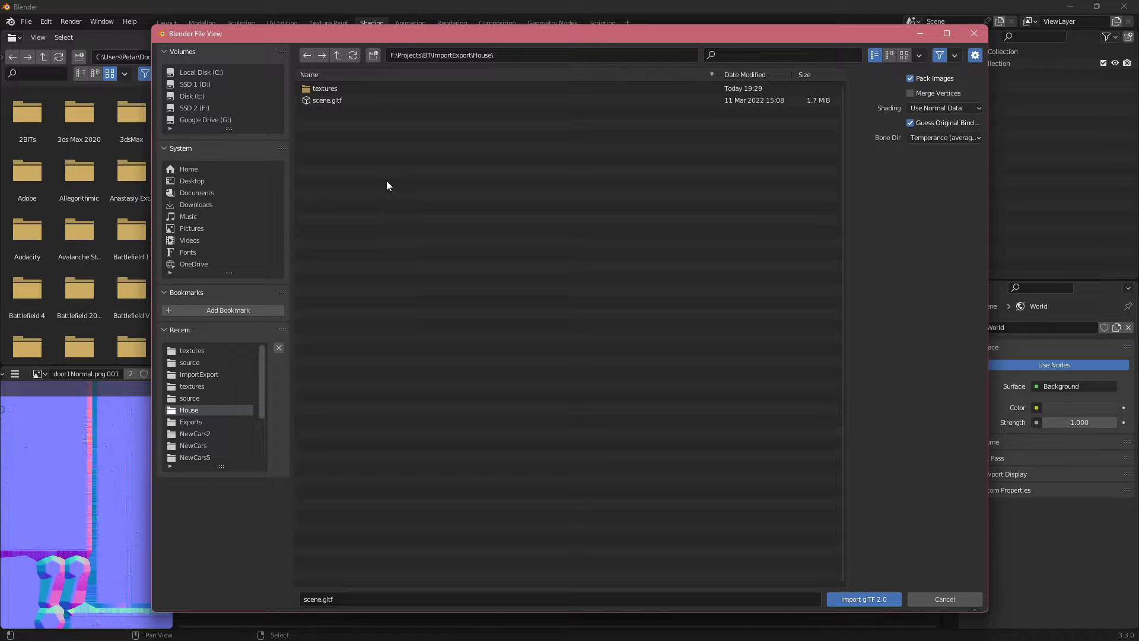
pyautogui.click(330, 100)
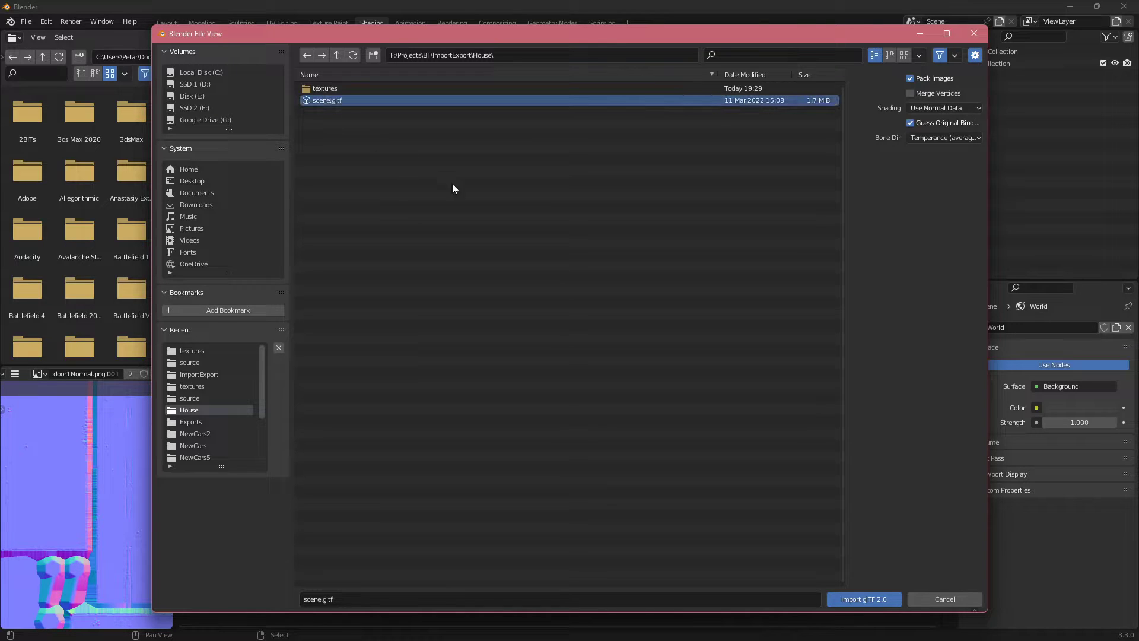
# - Widen the import settings, review the Shading choices, keep Use Normal Data and import the scene.gltf model
pyautogui.moveTo(844, 178); pyautogui.dragTo(774, 186)
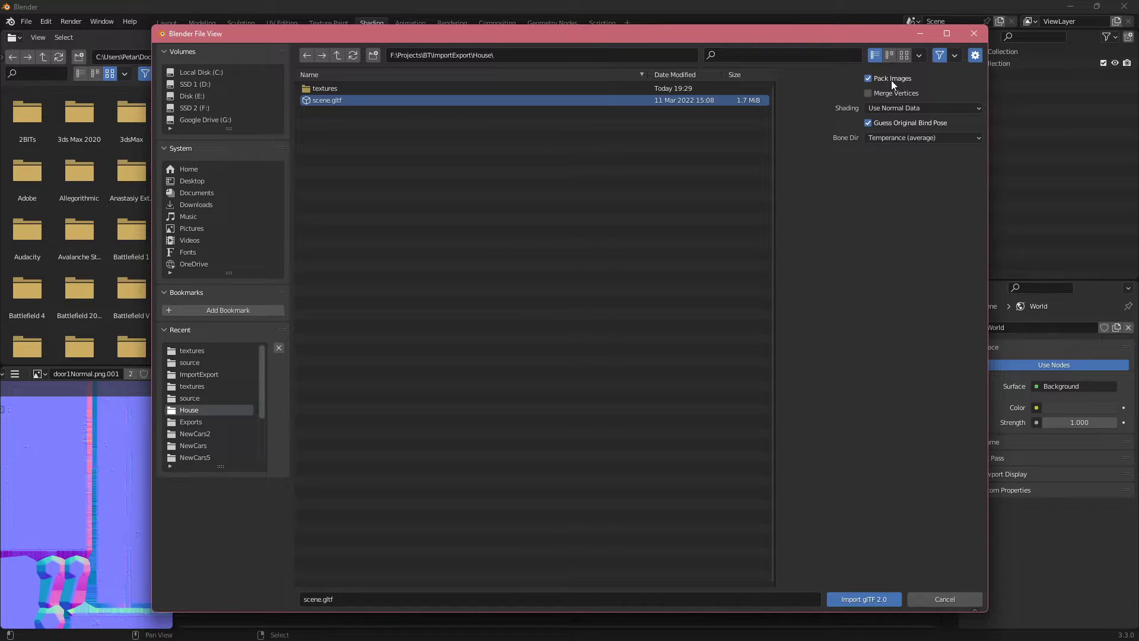
pyautogui.click(919, 107)
pyautogui.click(883, 110)
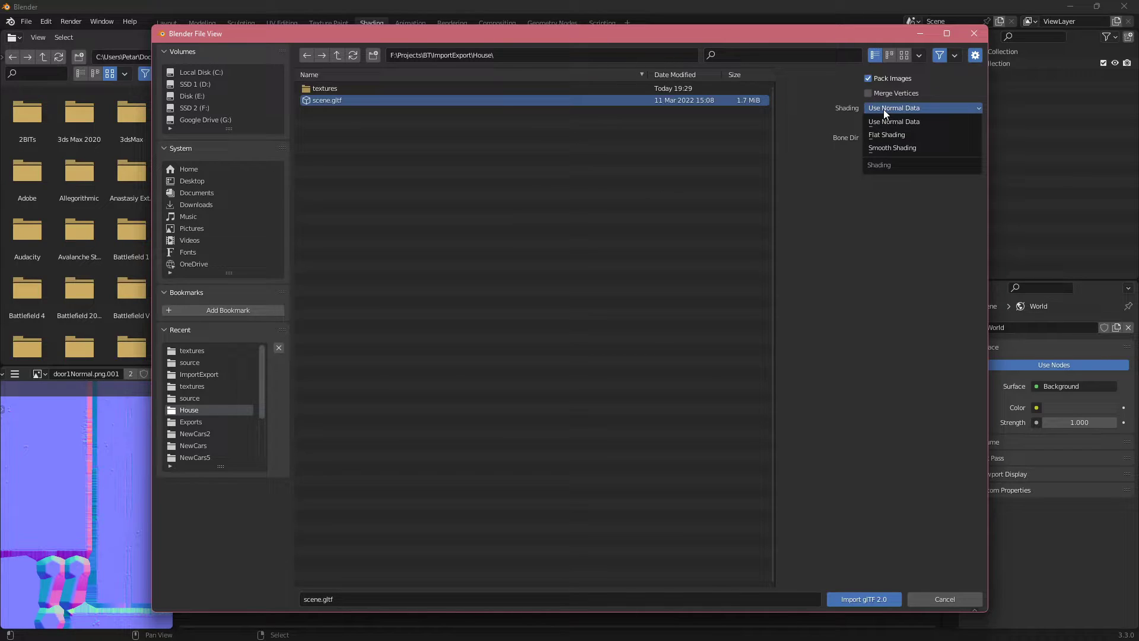
pyautogui.click(884, 110)
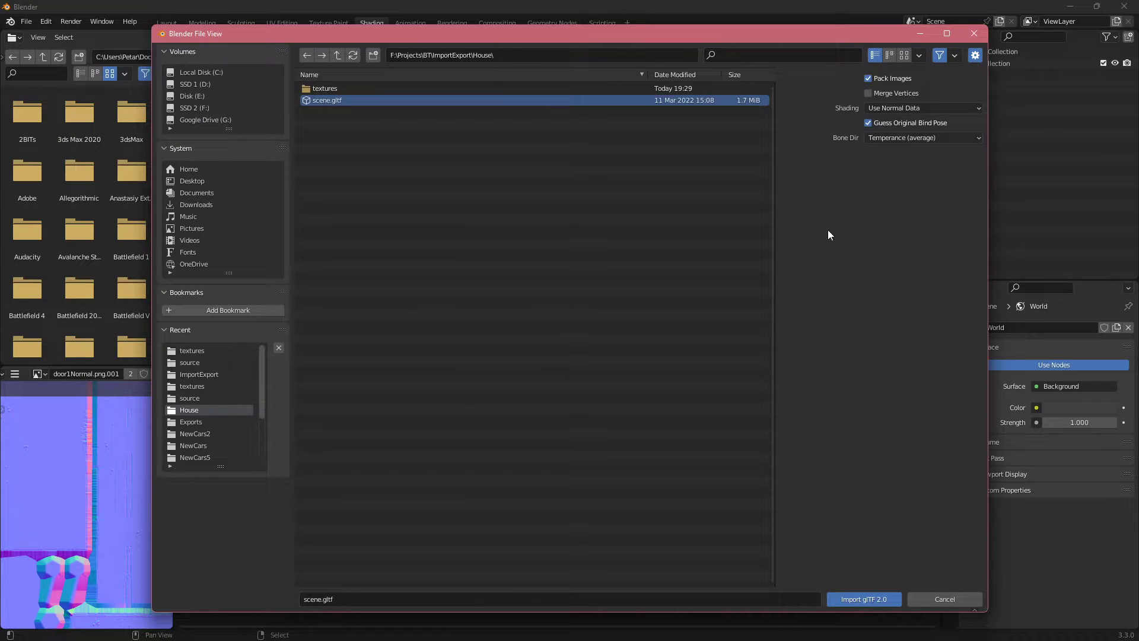
pyautogui.click(875, 598)
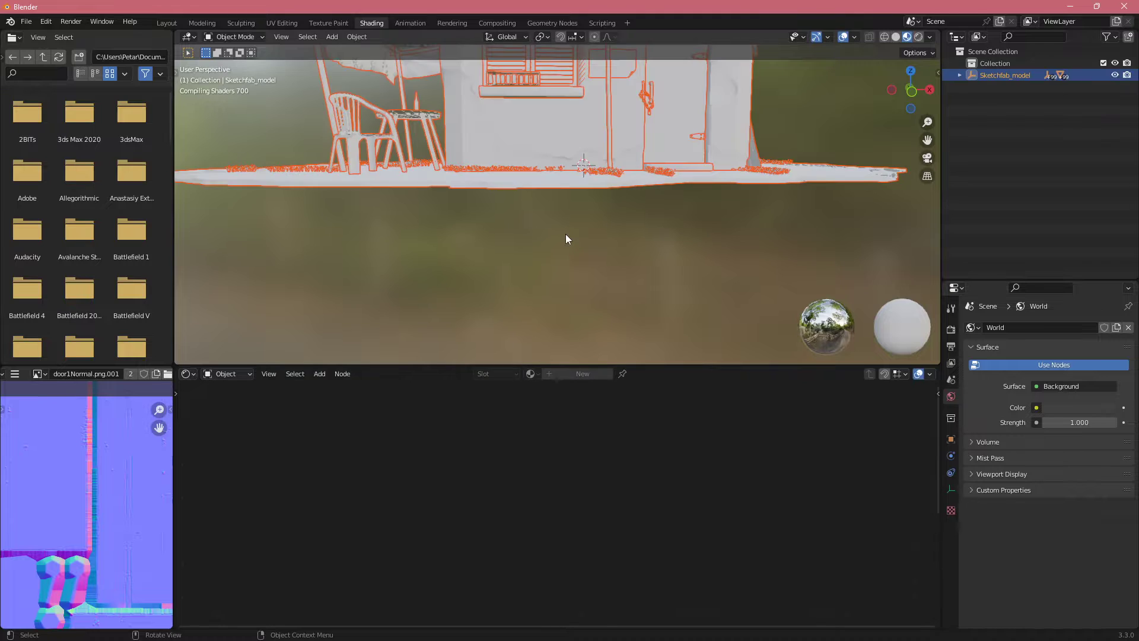
# - Enlarge the 3D view, frame the whole imported house and select its outer walls
pyautogui.moveTo(566, 177); pyautogui.dragTo(562, 338, button='middle')
pyautogui.scroll(-5, 555, 250)
pyautogui.moveTo(576, 364); pyautogui.dragTo(576, 517)
pyautogui.moveTo(576, 517); pyautogui.dragTo(546, 358, button='middle')
pyautogui.click(501, 458)
pyautogui.click(598, 293)
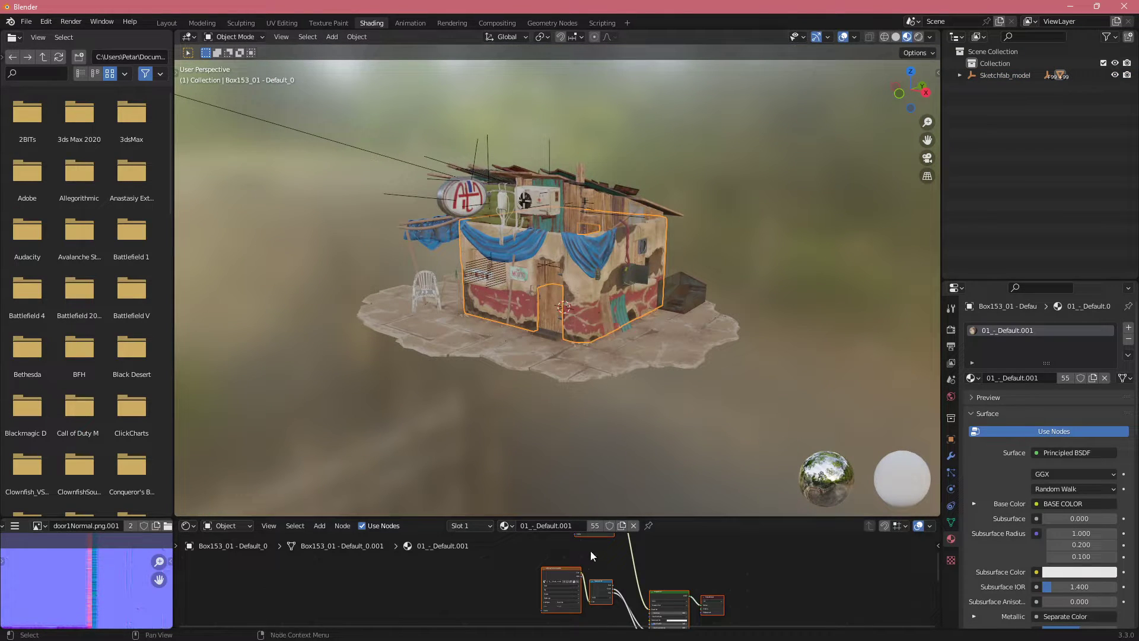
# - Enlarge the node editor and examine the wall material's base color, metallic-roughness, normal map and occlusion nodes
pyautogui.moveTo(622, 518); pyautogui.dragTo(633, 289)
pyautogui.scroll(4, 504, 417)
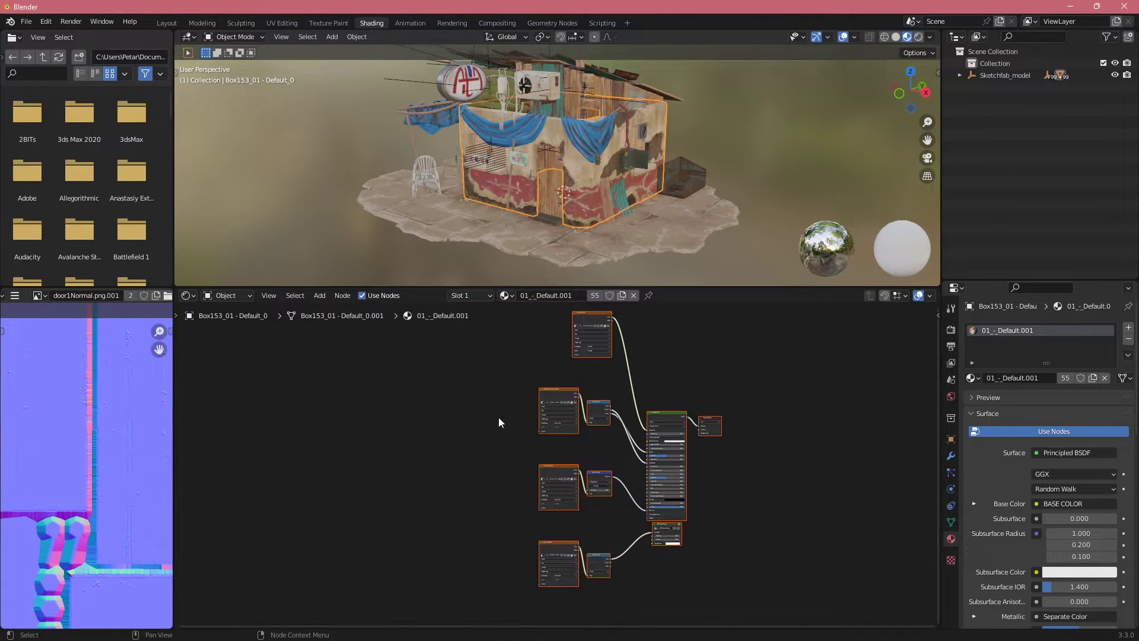
pyautogui.moveTo(523, 418); pyautogui.dragTo(549, 561, button='middle')
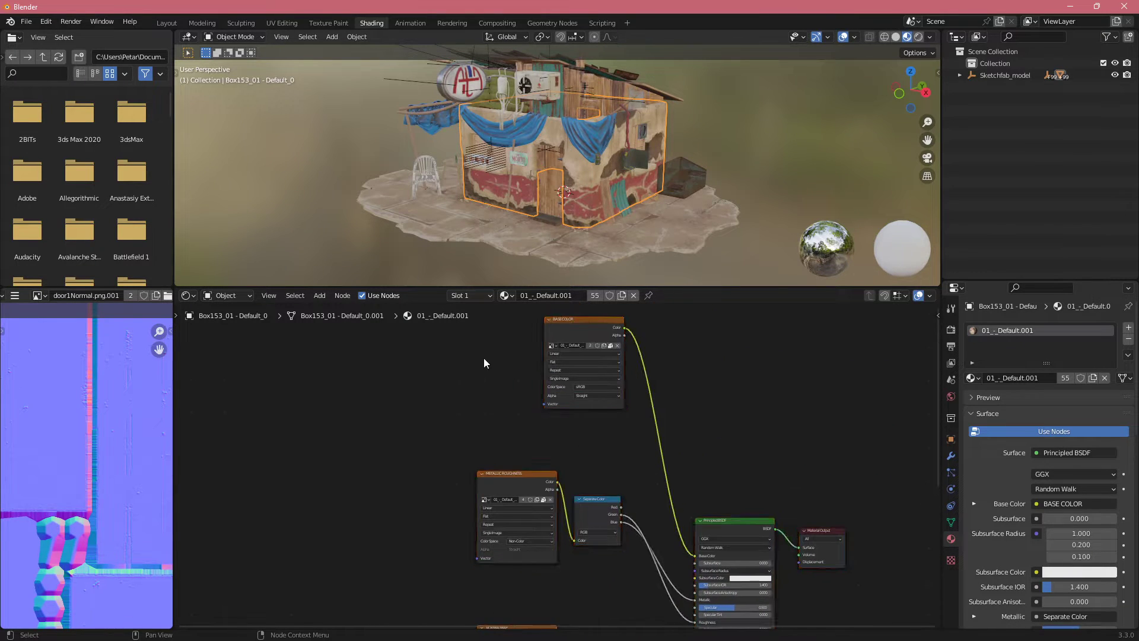
pyautogui.scroll(4, 573, 437)
pyautogui.scroll(-3, 571, 438)
pyautogui.keyDown('shift'); pyautogui.moveTo(546, 458); pyautogui.dragTo(547, 513, button='middle'); pyautogui.keyUp('shift')
pyautogui.scroll(2, 653, 543)
pyautogui.keyDown('shift'); pyautogui.moveTo(654, 543); pyautogui.dragTo(596, 467, button='middle'); pyautogui.keyUp('shift')
pyautogui.scroll(1, 585, 484)
pyautogui.keyDown('shift'); pyautogui.moveTo(530, 500); pyautogui.dragTo(539, 502, button='middle'); pyautogui.keyUp('shift')
pyautogui.keyDown('shift'); pyautogui.moveTo(465, 474); pyautogui.dragTo(566, 476, button='middle'); pyautogui.keyUp('shift')
pyautogui.scroll(-2, 504, 511)
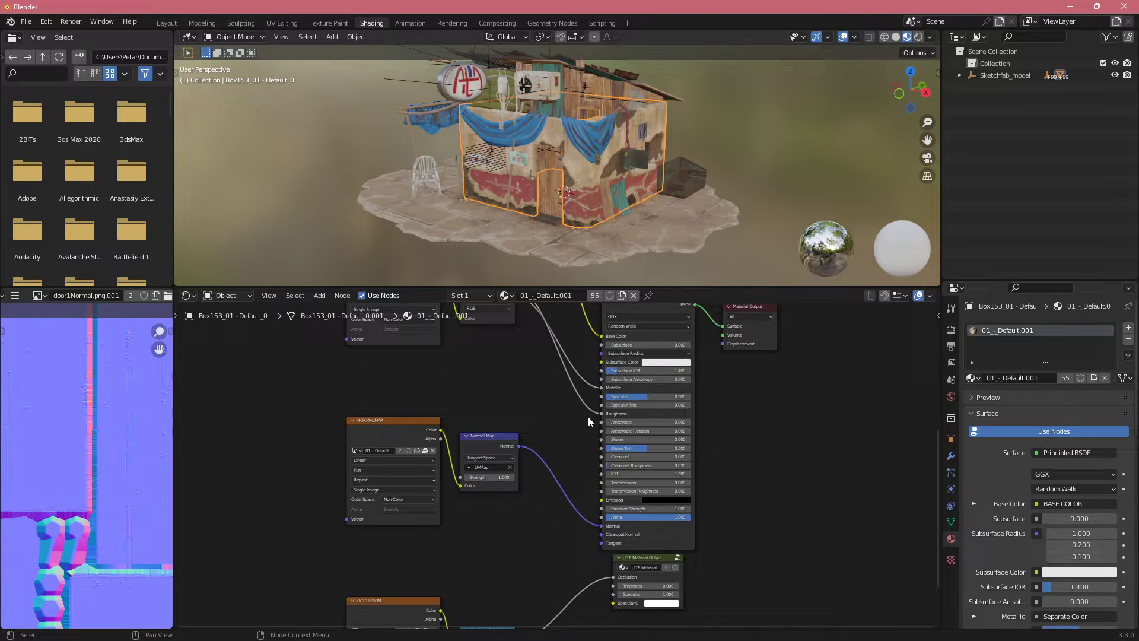
pyautogui.keyDown('shift'); pyautogui.moveTo(599, 410); pyautogui.dragTo(597, 534, button='middle'); pyautogui.keyUp('shift')
pyautogui.moveTo(615, 521); pyautogui.dragTo(518, 468, button='middle')
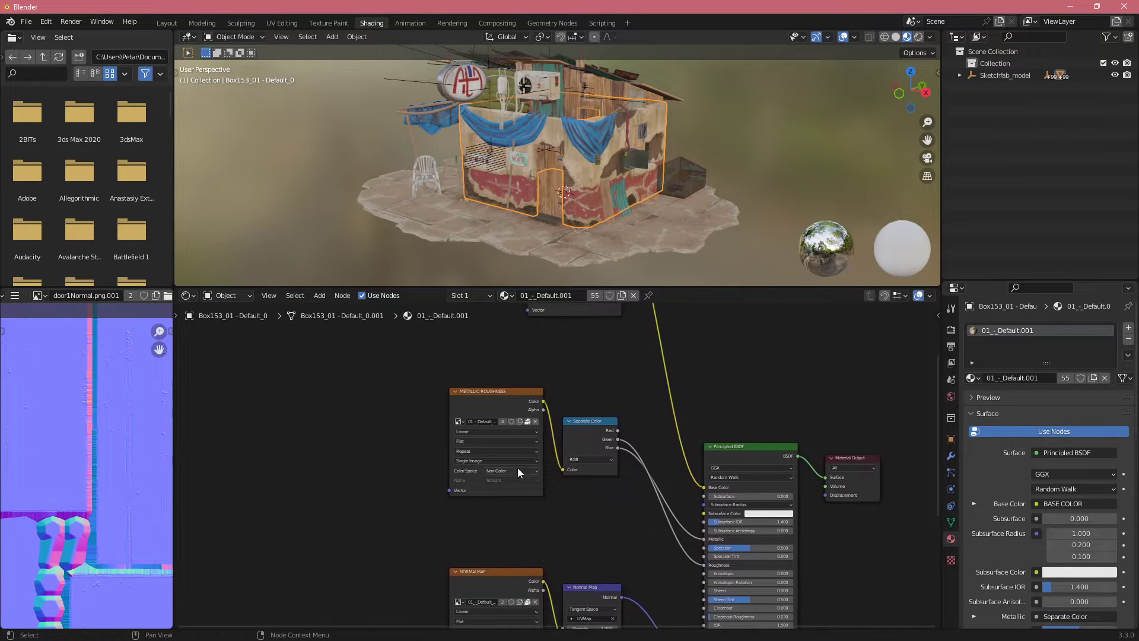
# - Select the ground and the dark box beside the house to inspect the 03_-_Default.001 material on them
pyautogui.moveTo(509, 270); pyautogui.dragTo(365, 195, button='middle')
pyautogui.click(546, 198)
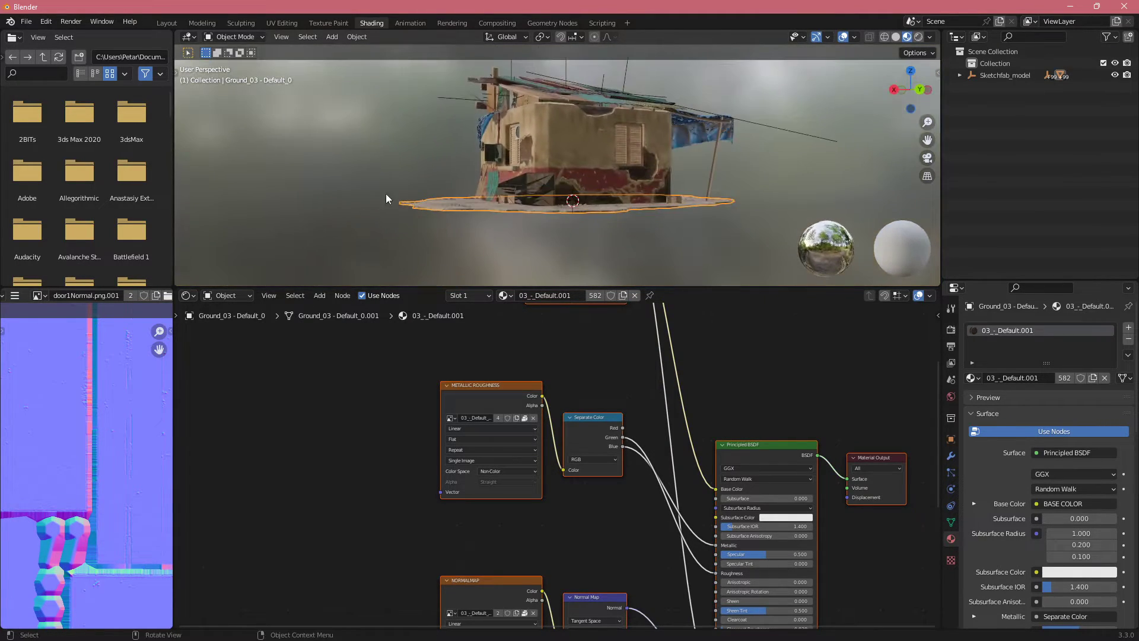
pyautogui.scroll(10, 525, 225)
pyautogui.moveTo(606, 204); pyautogui.dragTo(518, 164, button='middle')
pyautogui.click(497, 138)
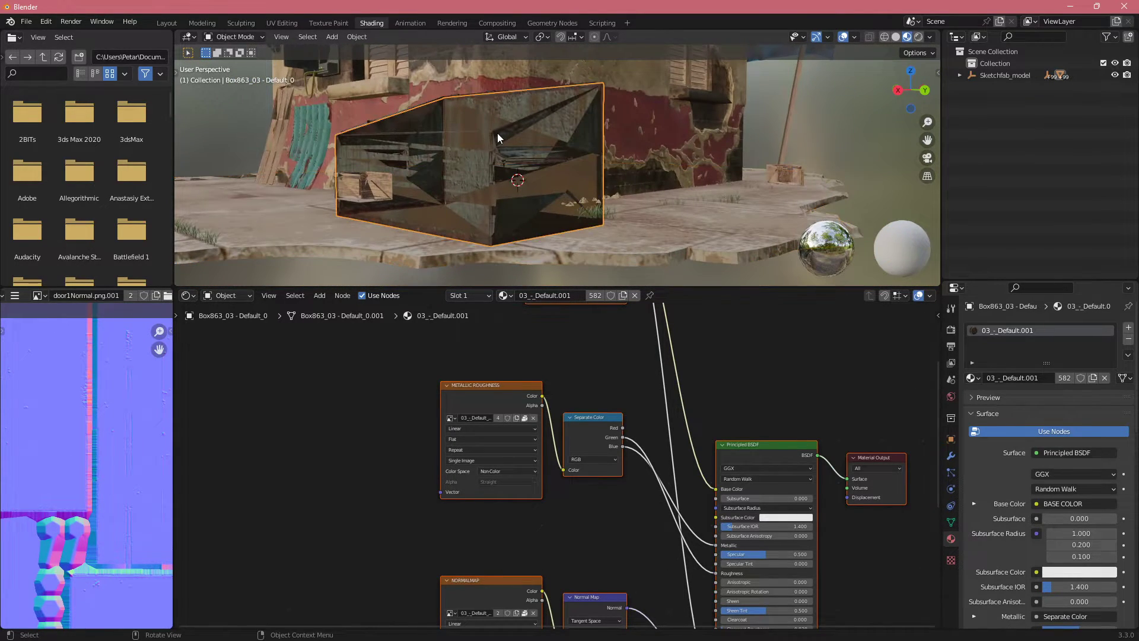
# - Set the blend mode of the dark box's 03_-_Default.001 material to Opaque in its Settings
pyautogui.press('KP_Decimal')
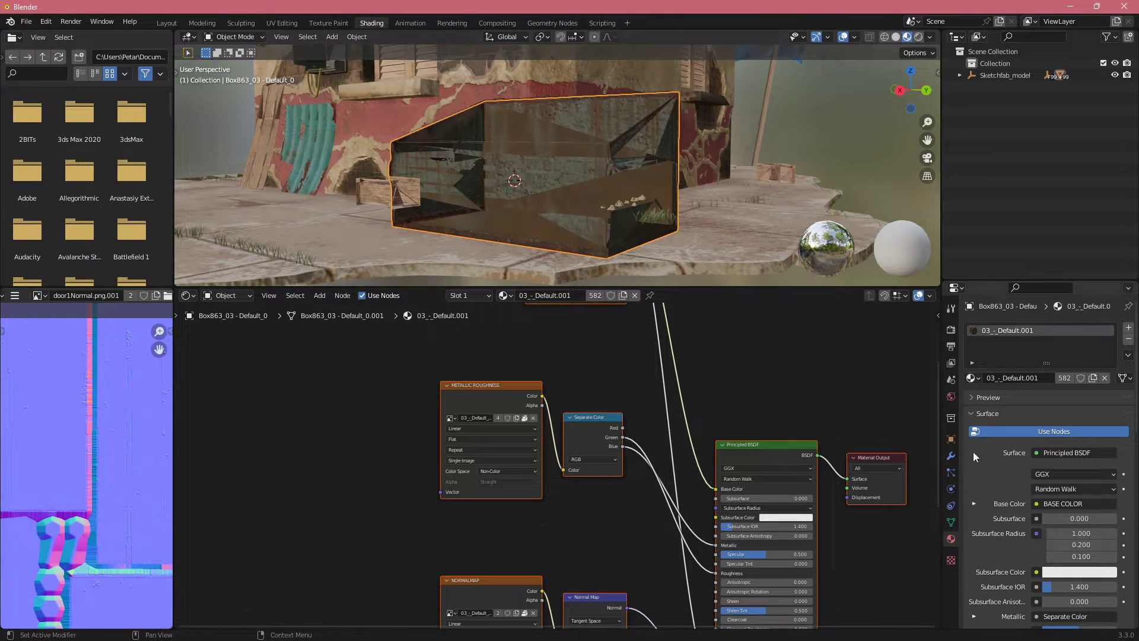
pyautogui.scroll(-15, 980, 449)
pyautogui.scroll(-2, 990, 451)
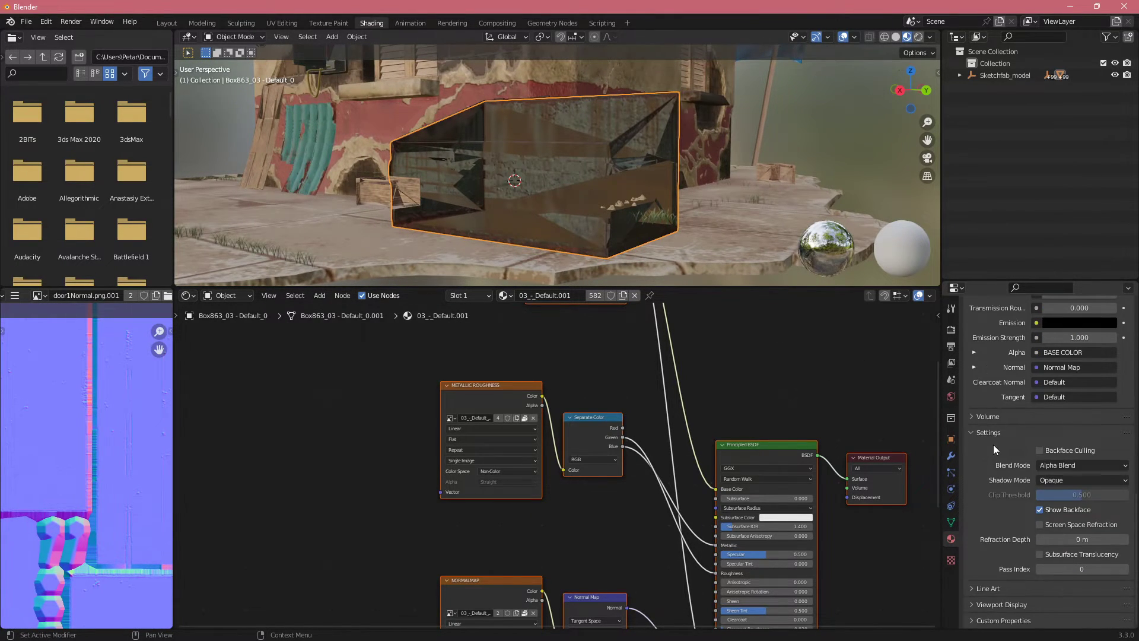
pyautogui.click(1063, 466)
pyautogui.click(1061, 479)
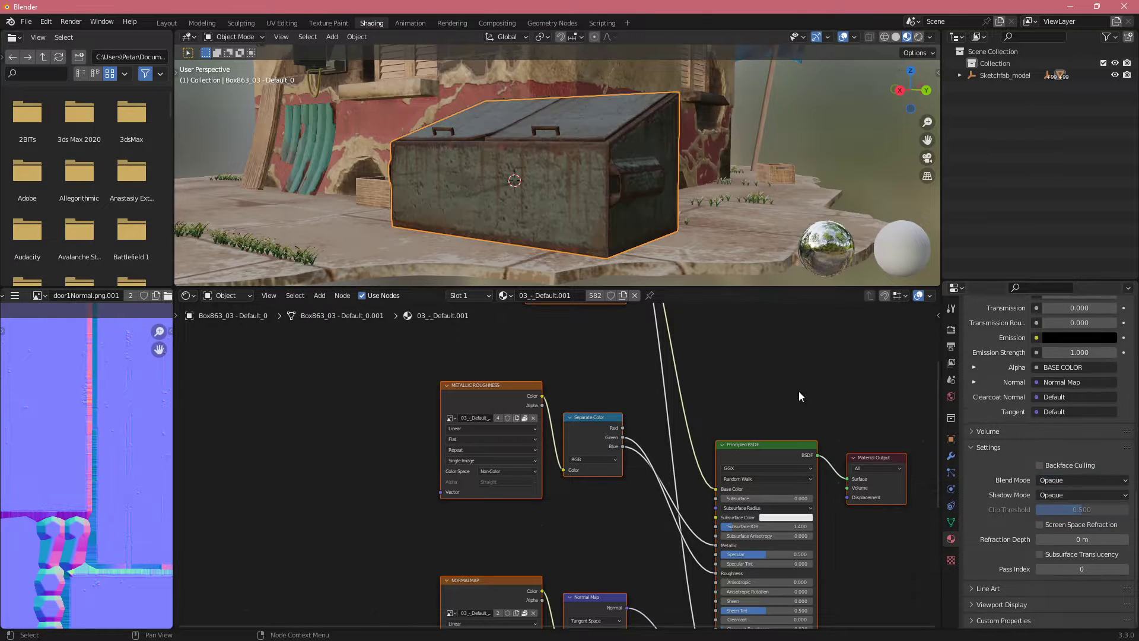
# - Select several roof pieces and check the blend mode of the 02_-_Default.001 material on them
pyautogui.scroll(-6, 494, 156)
pyautogui.moveTo(539, 146); pyautogui.dragTo(602, 220, button='middle')
pyautogui.scroll(5, 487, 214)
pyautogui.scroll(-4, 489, 214)
pyautogui.click(564, 214)
pyautogui.click(1069, 480)
pyautogui.click(1071, 481)
pyautogui.click(611, 183)
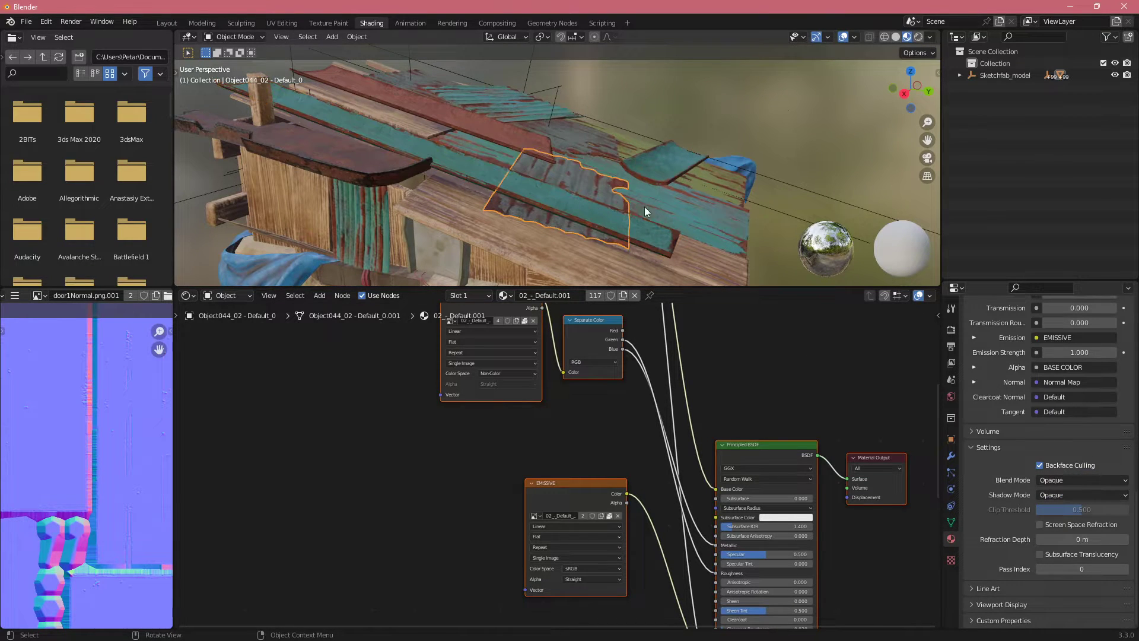
pyautogui.click(693, 178)
pyautogui.scroll(-8, 676, 230)
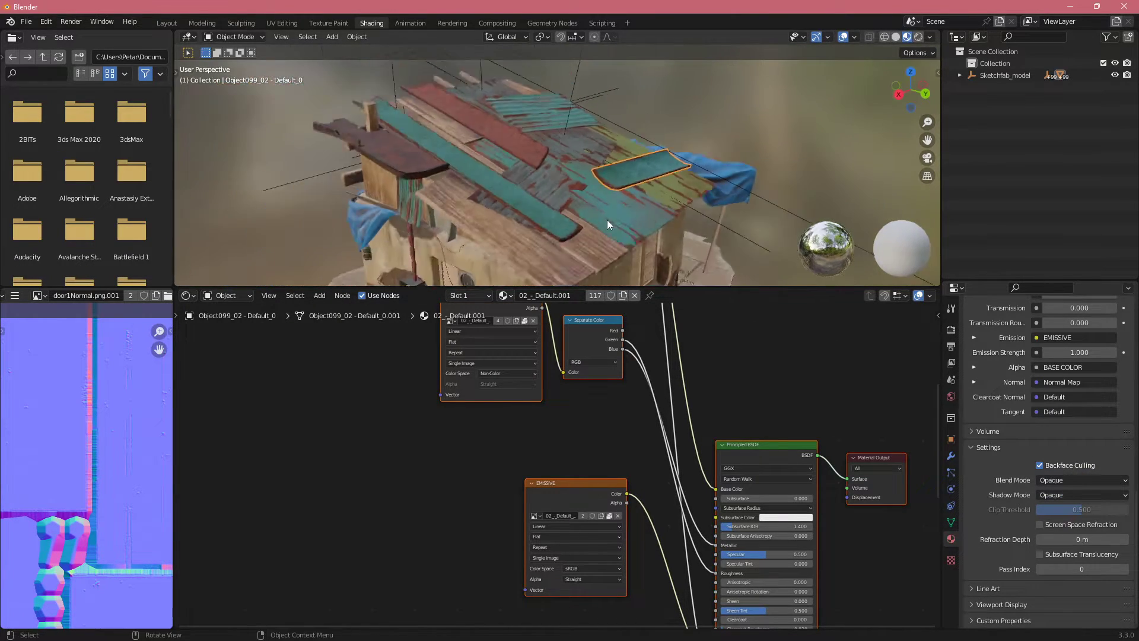
# - Enlarge the 3D view above the node editor so the whole house fits in it
pyautogui.moveTo(717, 289); pyautogui.dragTo(716, 428)
pyautogui.moveTo(474, 288); pyautogui.dragTo(650, 282, button='middle')
pyautogui.click(650, 283)
pyautogui.moveTo(534, 287); pyautogui.dragTo(494, 197, button='middle')
# - Select the empty Object060 at the roof's corner and try moving it together with its attached roof piece
pyautogui.click(414, 166)
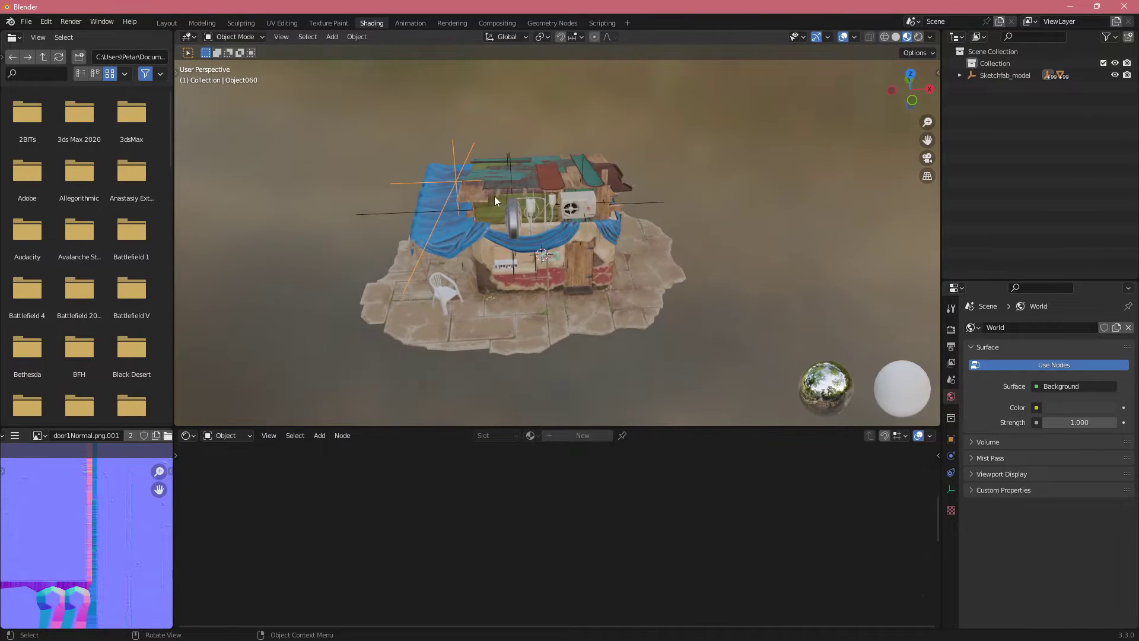
pyautogui.press('g')
pyautogui.click(443, 165)
pyautogui.moveTo(442, 165); pyautogui.dragTo(543, 223, button='middle')
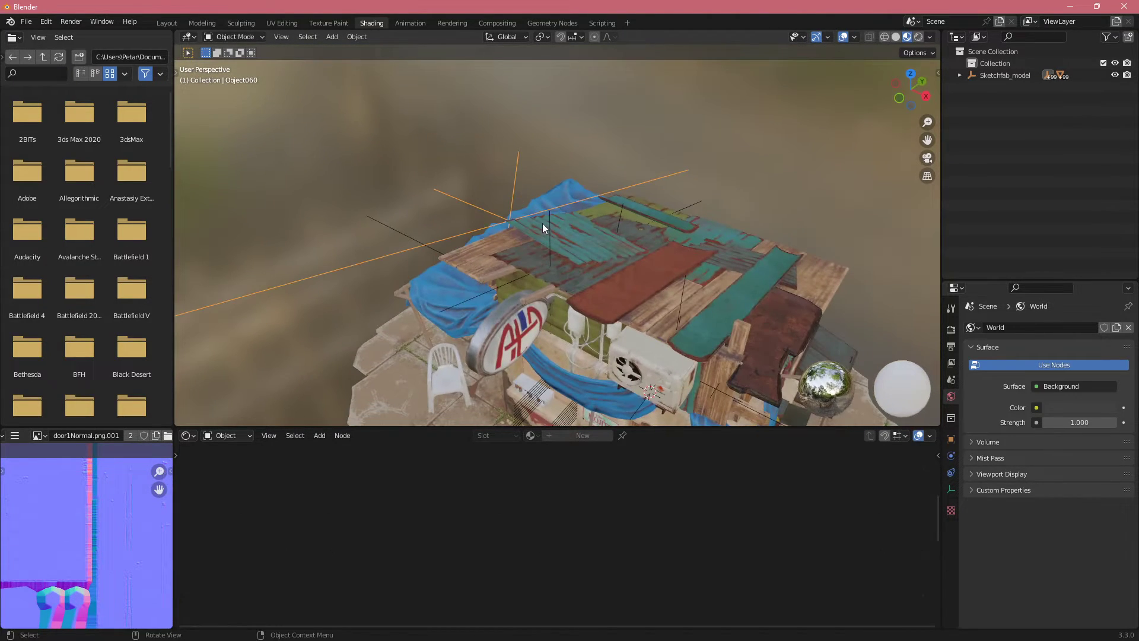
pyautogui.press('g')
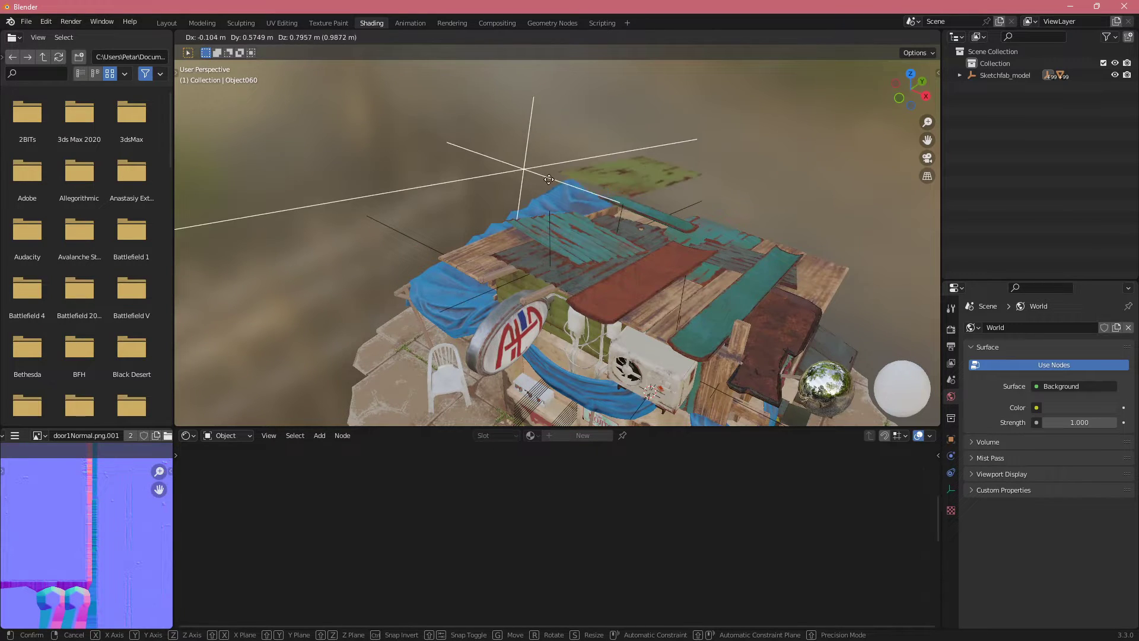
pyautogui.rightClick(558, 156)
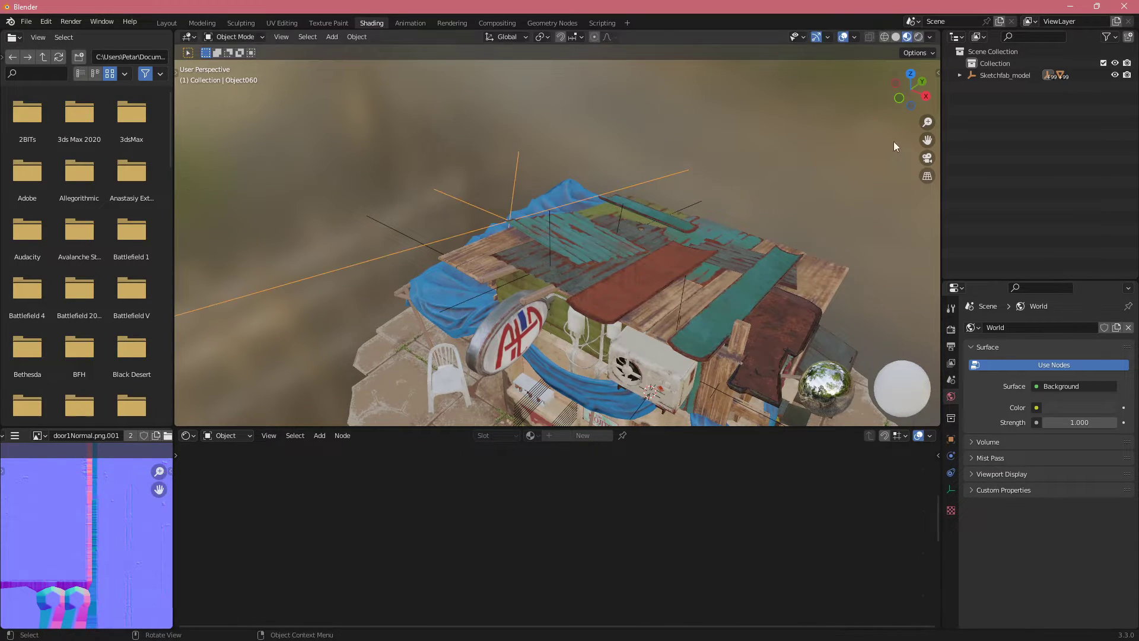
# - Expand the Sketchfab_model hierarchy through RootNode down to the children of Group64180
pyautogui.click(960, 76)
pyautogui.click(972, 88)
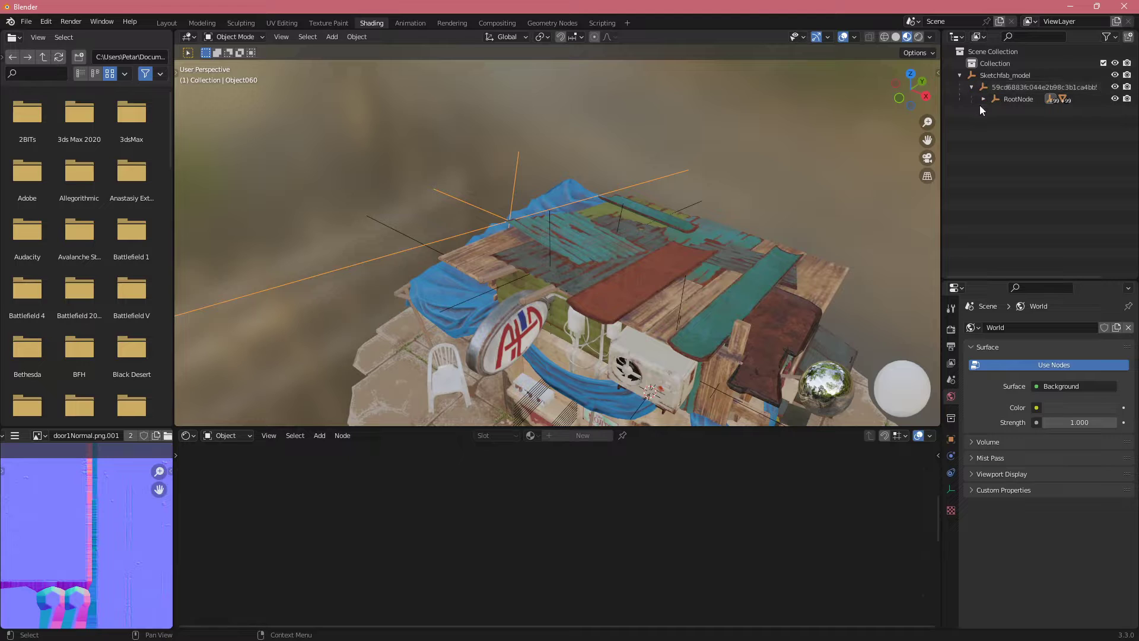
pyautogui.click(984, 99)
pyautogui.click(996, 134)
pyautogui.click(996, 122)
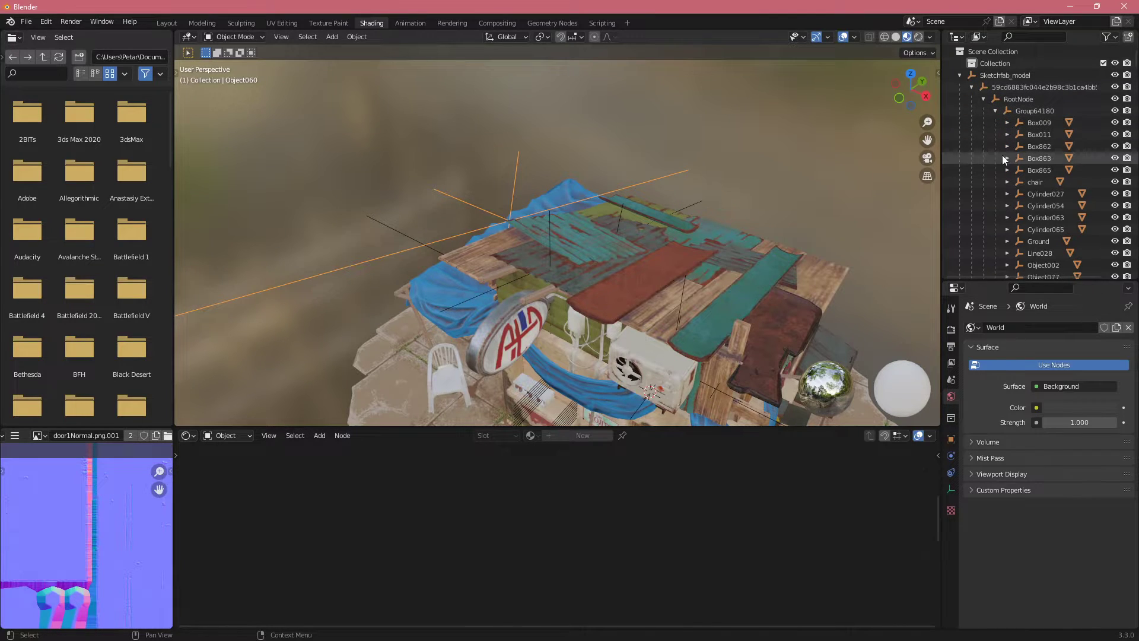
# - Examine how Object002 holds its mesh, and select the parent empties above it up to the .fbx node
pyautogui.scroll(-10, 1002, 154)
pyautogui.click(1008, 171)
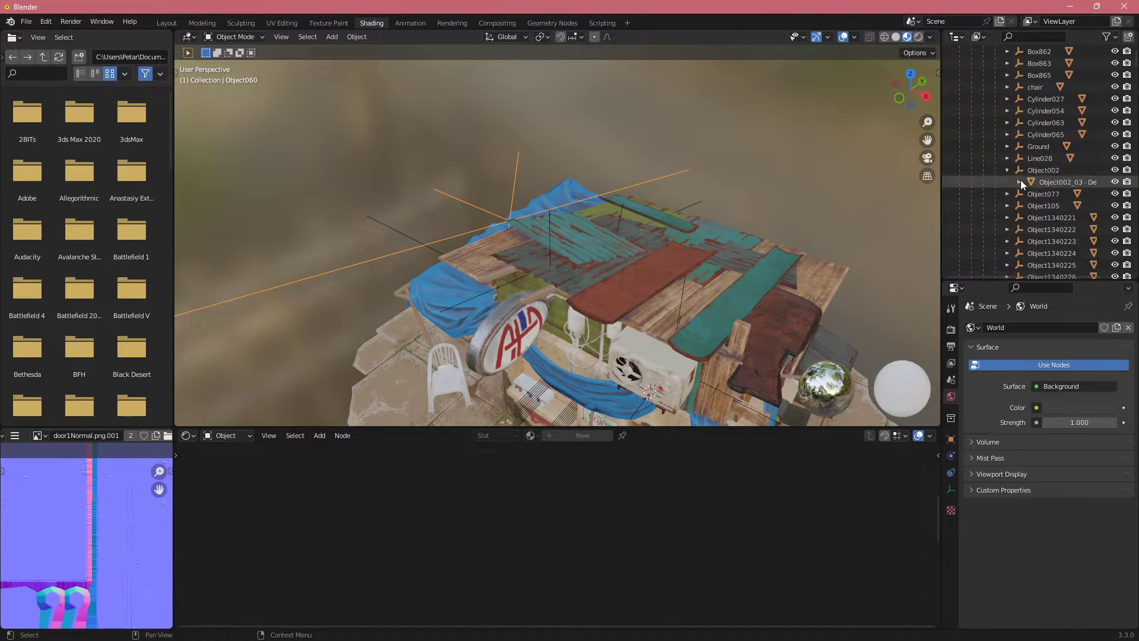
pyautogui.click(1049, 171)
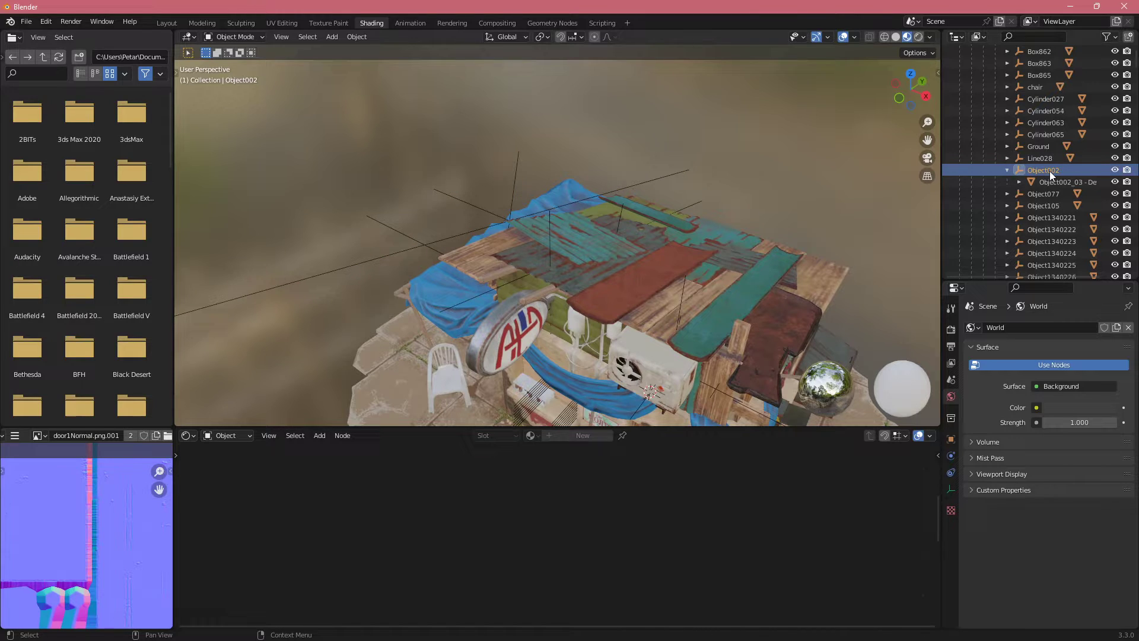
pyautogui.scroll(4, 1050, 176)
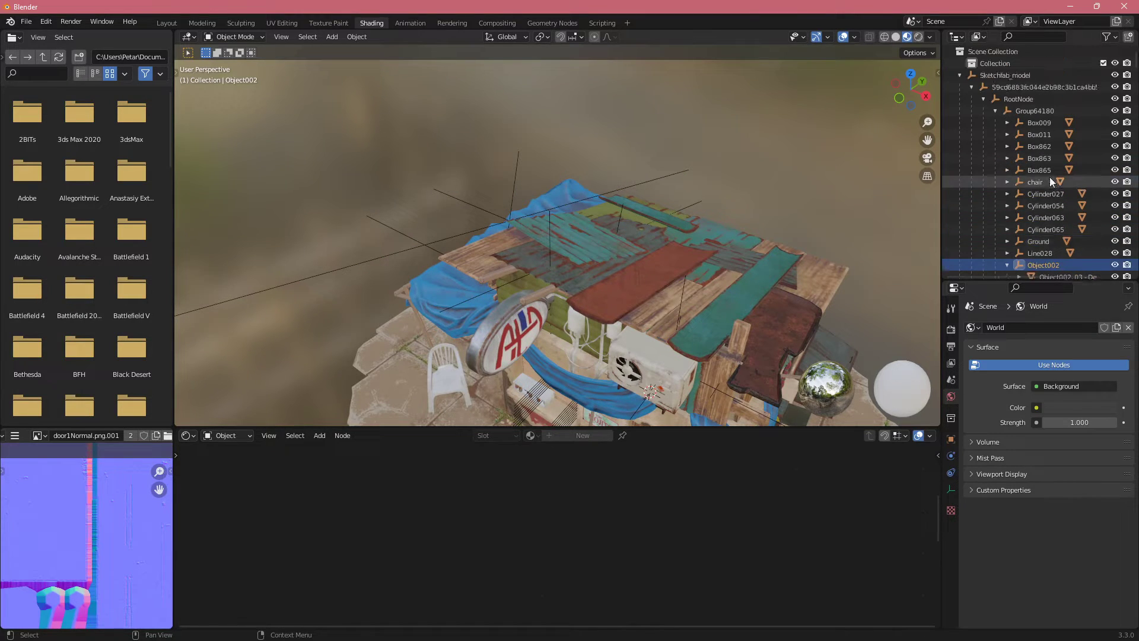
pyautogui.click(1040, 110)
pyautogui.click(1028, 90)
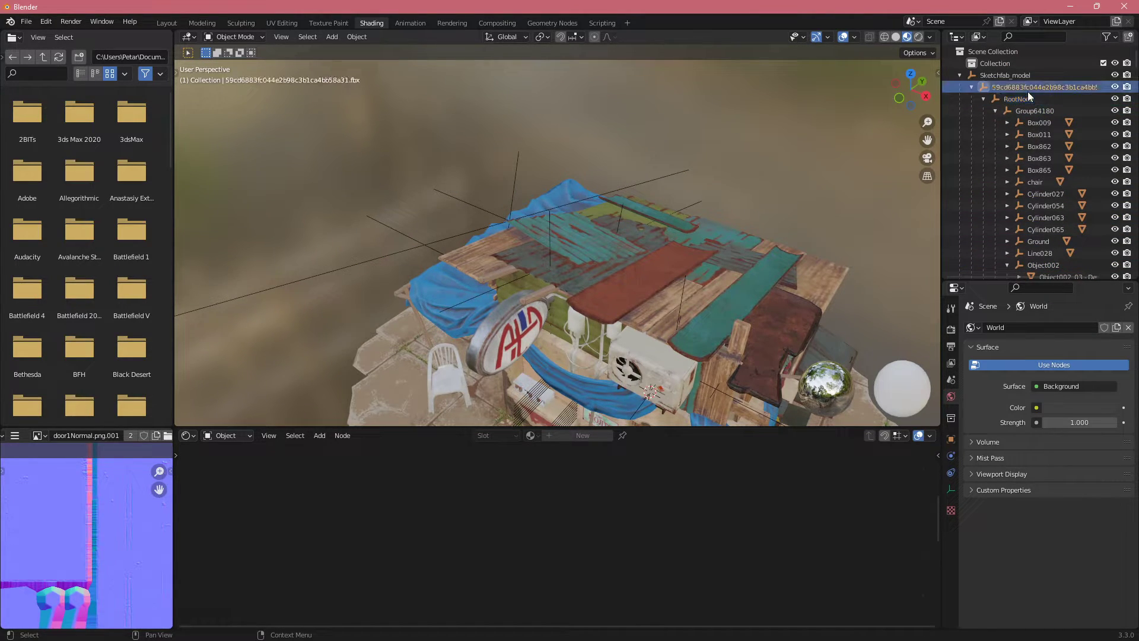
# - Expand Object1340228, select its mesh child, and select the Plane028 empty further down the hierarchy
pyautogui.scroll(-9, 1041, 147)
pyautogui.click(1007, 183)
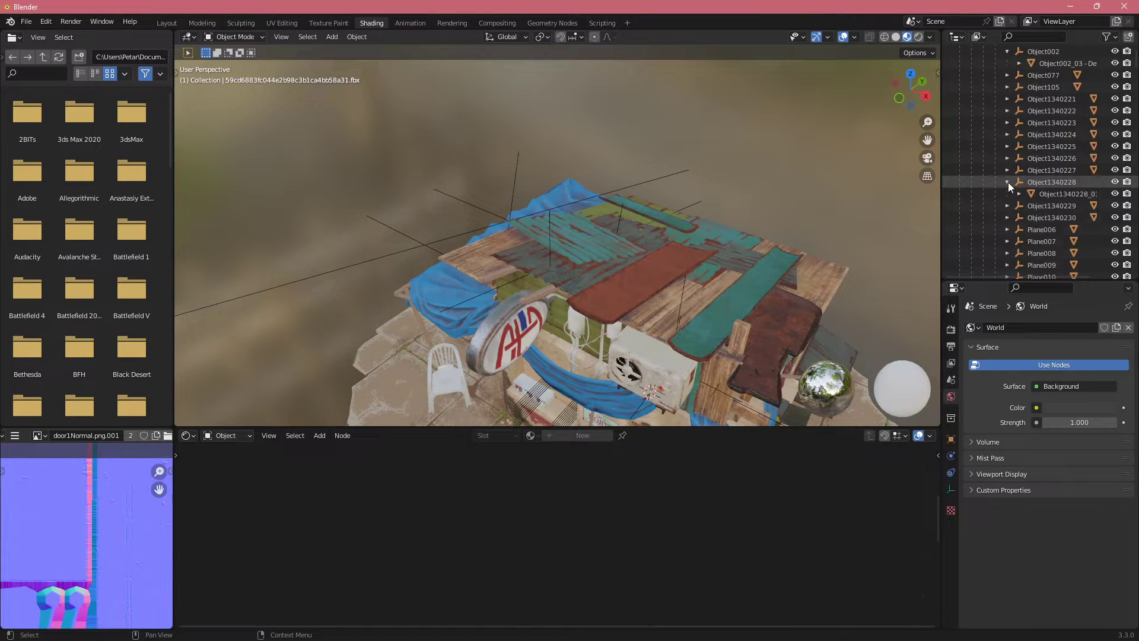
pyautogui.click(1057, 193)
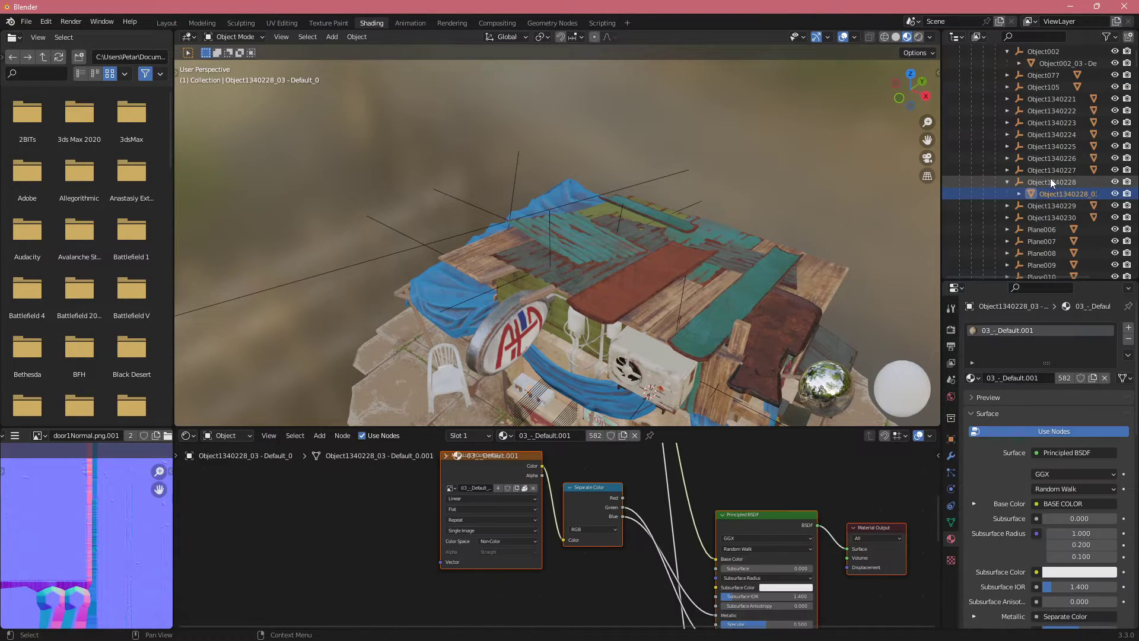
pyautogui.scroll(-12, 1058, 187)
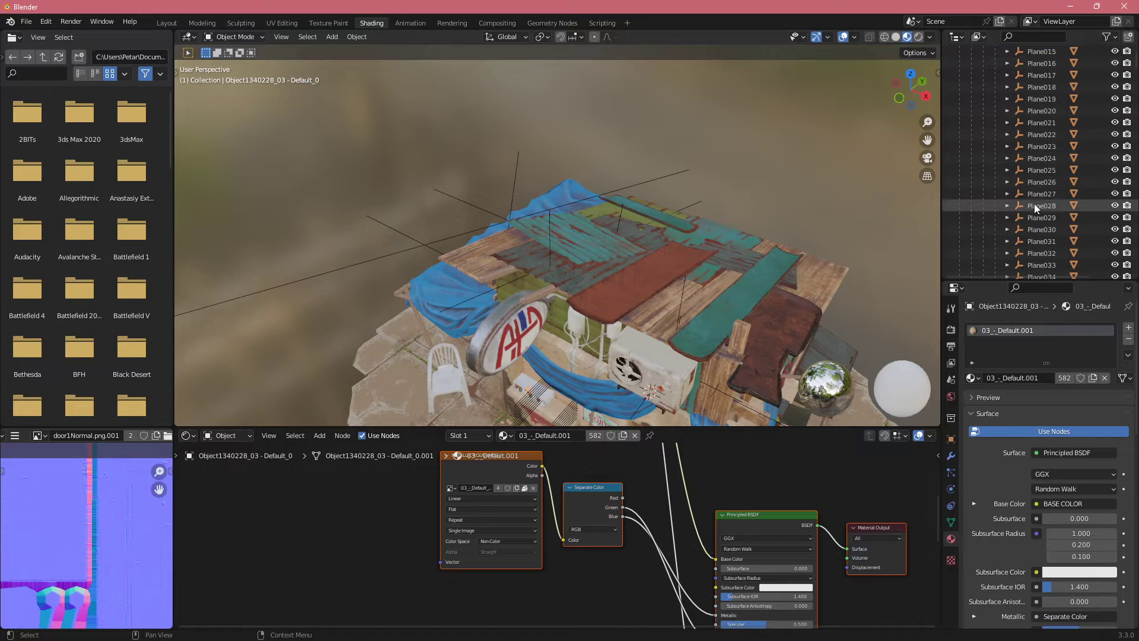
pyautogui.click(1035, 205)
# - Select the empties above the roof in the 3D view and examine where they sit on the house
pyautogui.moveTo(683, 256); pyautogui.dragTo(594, 269, button='middle')
pyautogui.scroll(-5, 594, 268)
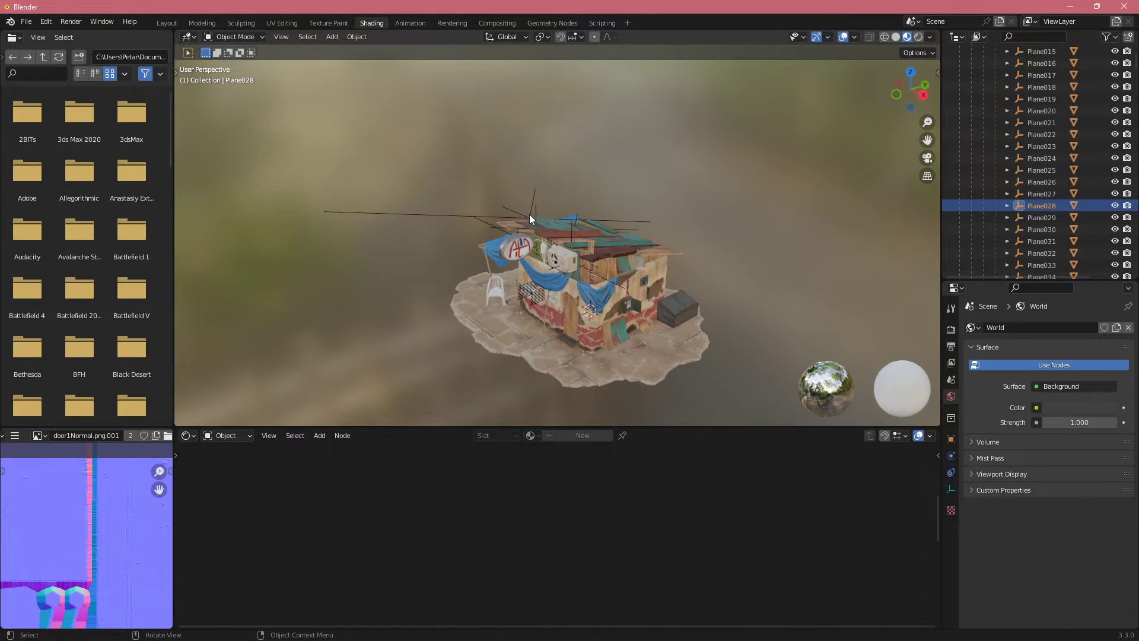
pyautogui.click(530, 216)
pyautogui.click(590, 227)
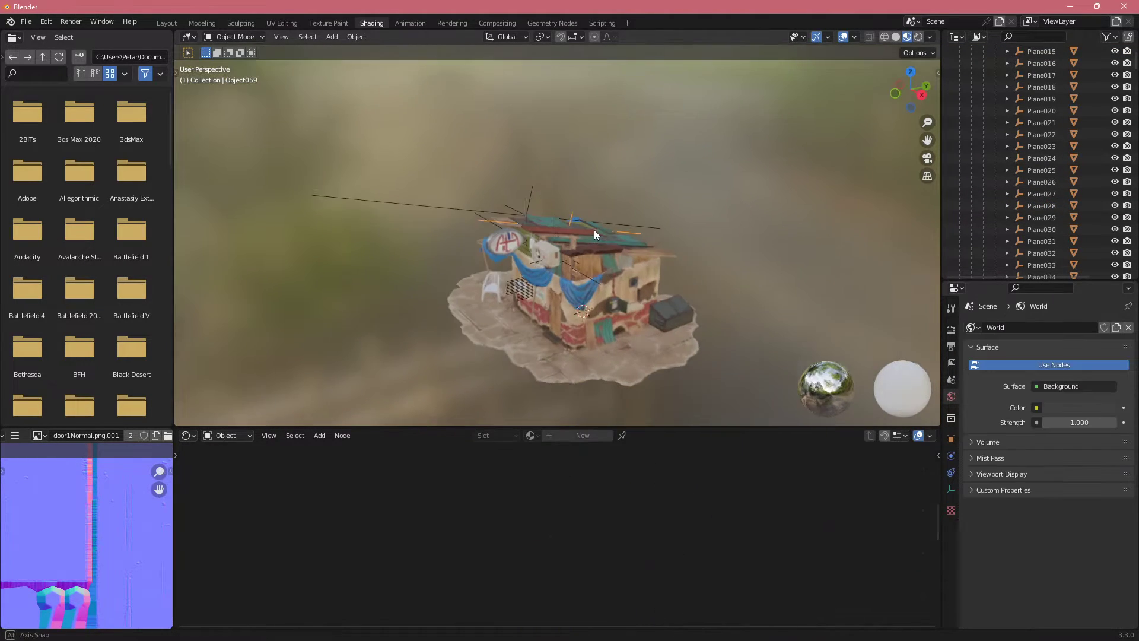
pyautogui.moveTo(610, 179); pyautogui.dragTo(571, 294, button='middle')
pyautogui.scroll(3, 577, 284)
pyautogui.scroll(-3, 620, 318)
pyautogui.scroll(2, 499, 304)
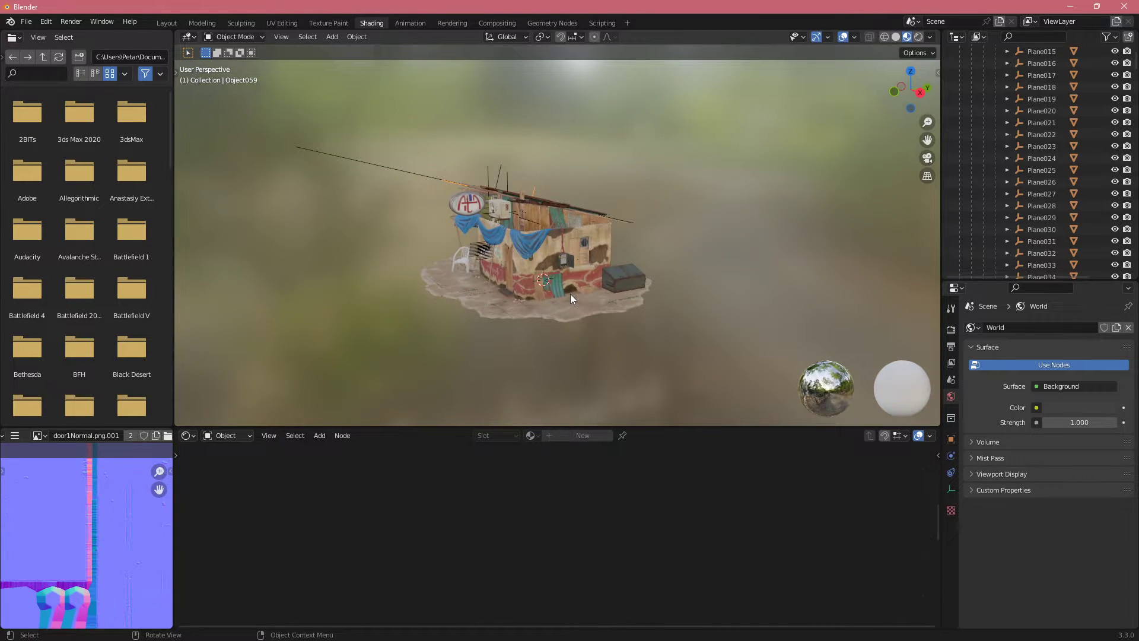
# - Select the house's outer walls and look the imported model over from several sides and distances
pyautogui.moveTo(581, 301)
pyautogui.mouseDown(button='middle')
pyautogui.moveTo(639, 295)
pyautogui.moveTo(585, 243)
pyautogui.moveTo(645, 322)
pyautogui.moveTo(598, 312)
pyautogui.mouseUp(button='middle')
pyautogui.click(585, 243)
pyautogui.moveTo(592, 269); pyautogui.dragTo(535, 270, button='middle')
pyautogui.scroll(4, 582, 280)
pyautogui.scroll(-3, 573, 279)
pyautogui.scroll(2, 569, 278)
pyautogui.scroll(-5, 439, 246)
pyautogui.scroll(3, 473, 258)
pyautogui.click(493, 255)
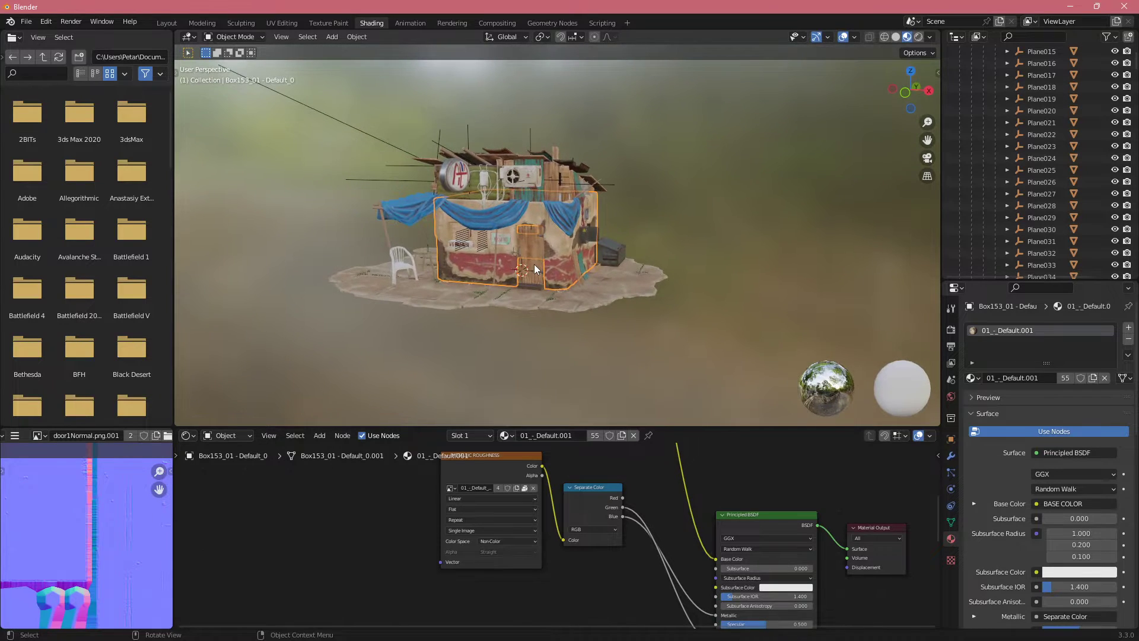
# - Select every object of the imported house and delete them all
pyautogui.press('a')
pyautogui.press('x')
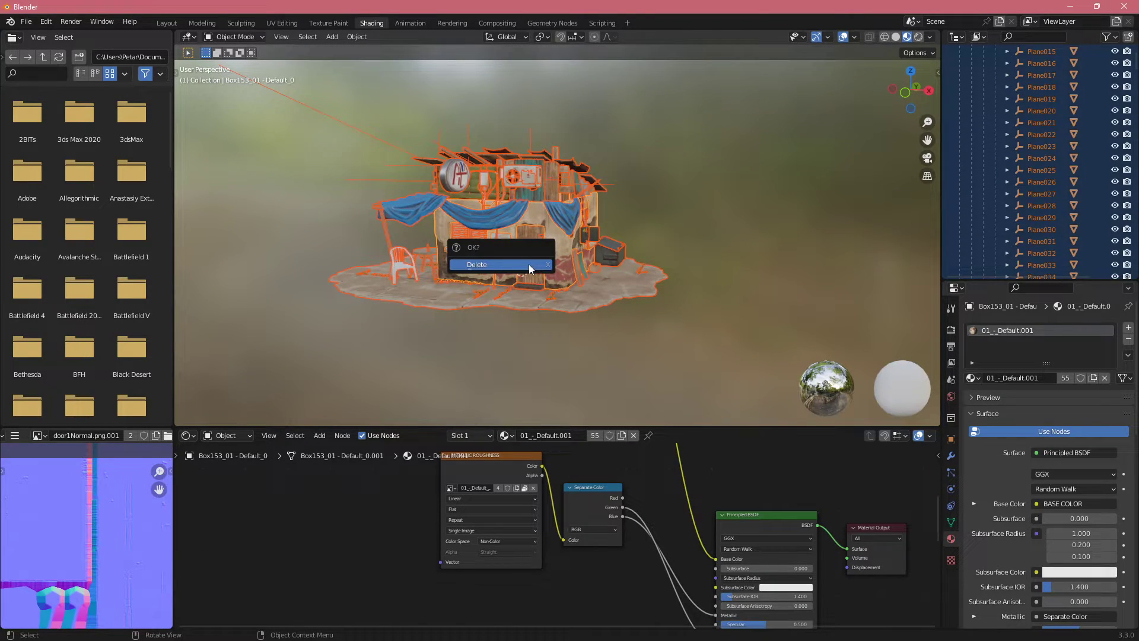
pyautogui.click(528, 264)
pyautogui.moveTo(530, 266); pyautogui.dragTo(516, 261, button='middle')
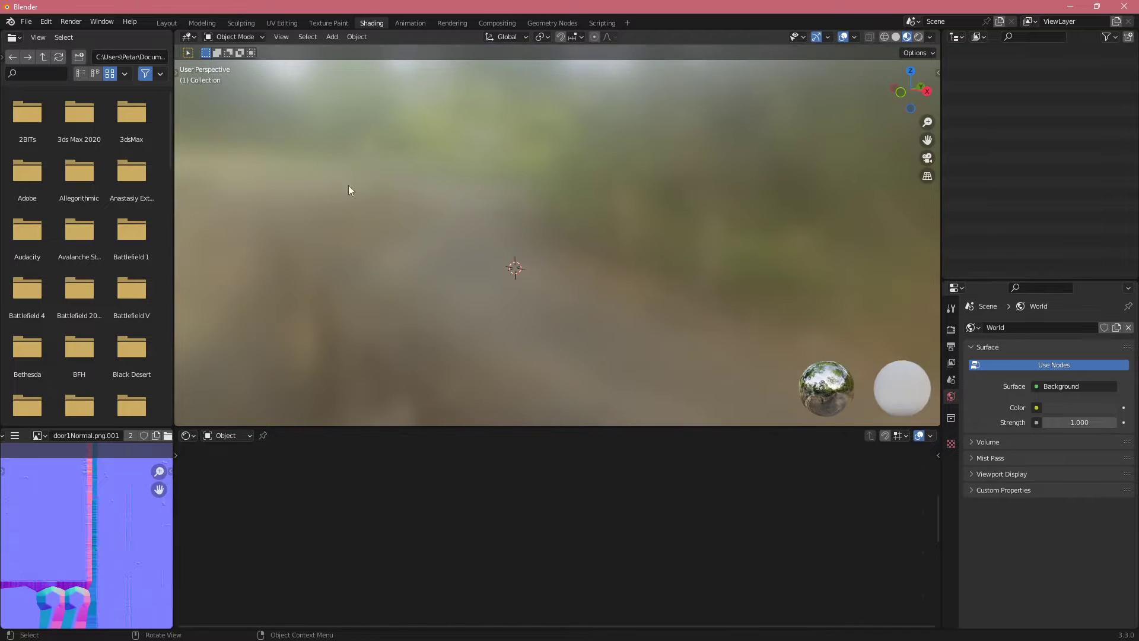
# - Import the Wavefront OBJ file b59c937523ce40e9a3e35c8c83ea1160.obj from the Astronaut source folder with the default axis settings
pyautogui.click(27, 22)
pyautogui.moveTo(85, 181)
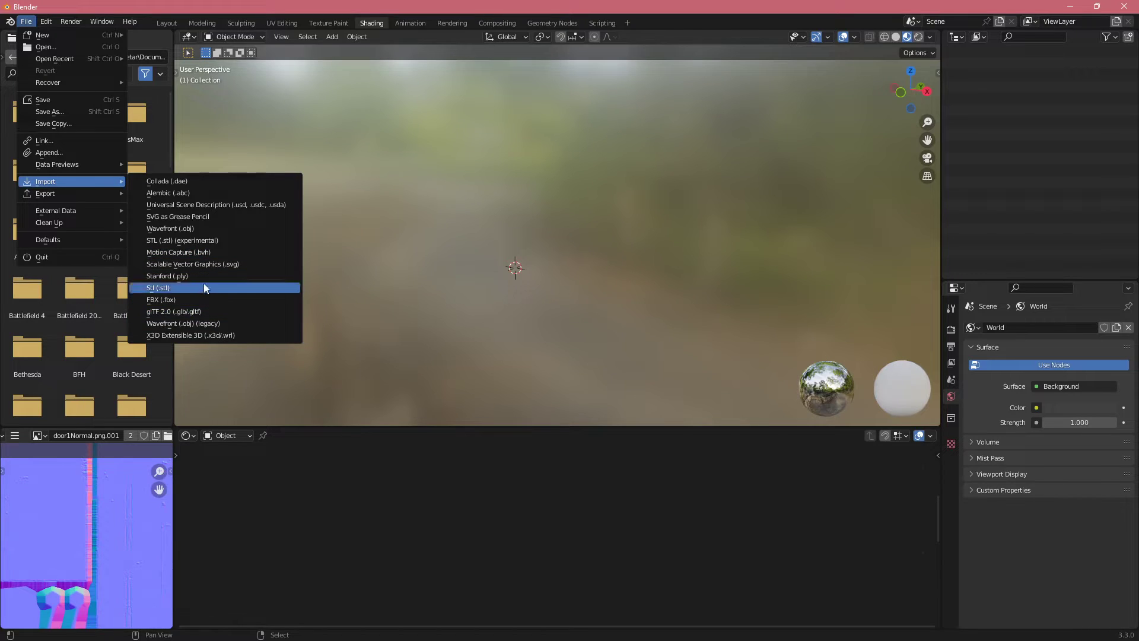
pyautogui.click(202, 229)
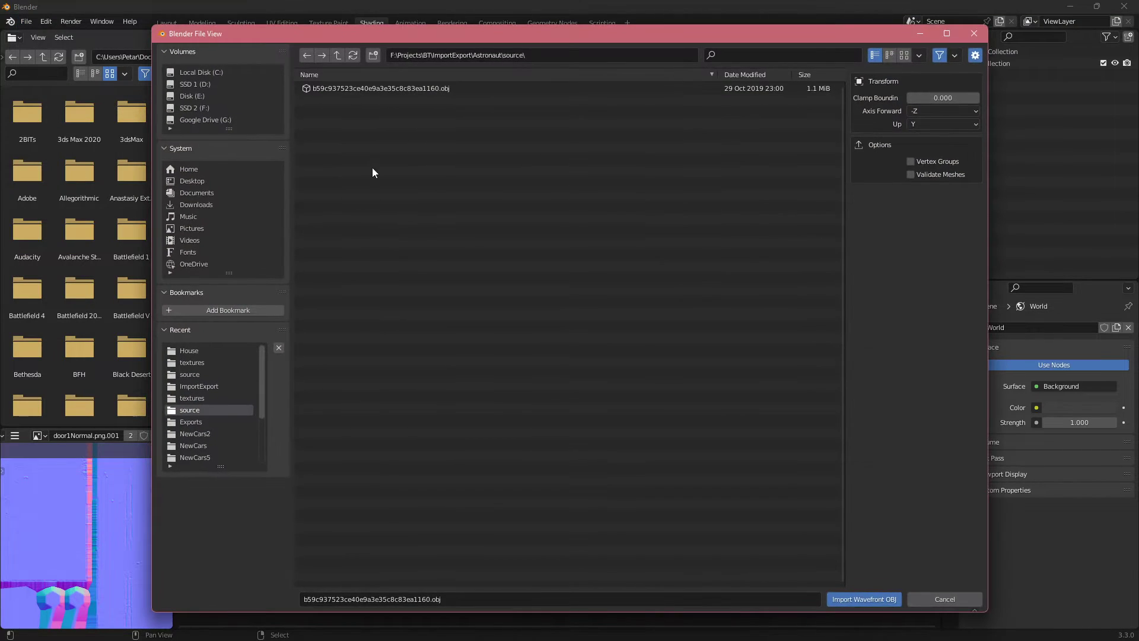
pyautogui.click(384, 89)
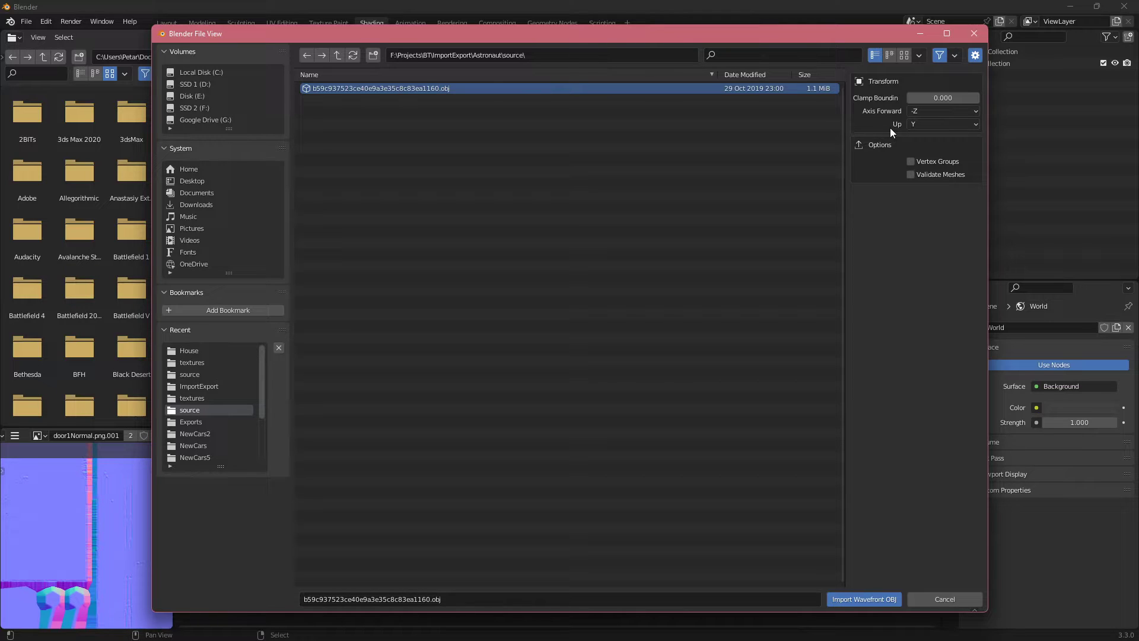
pyautogui.click(870, 601)
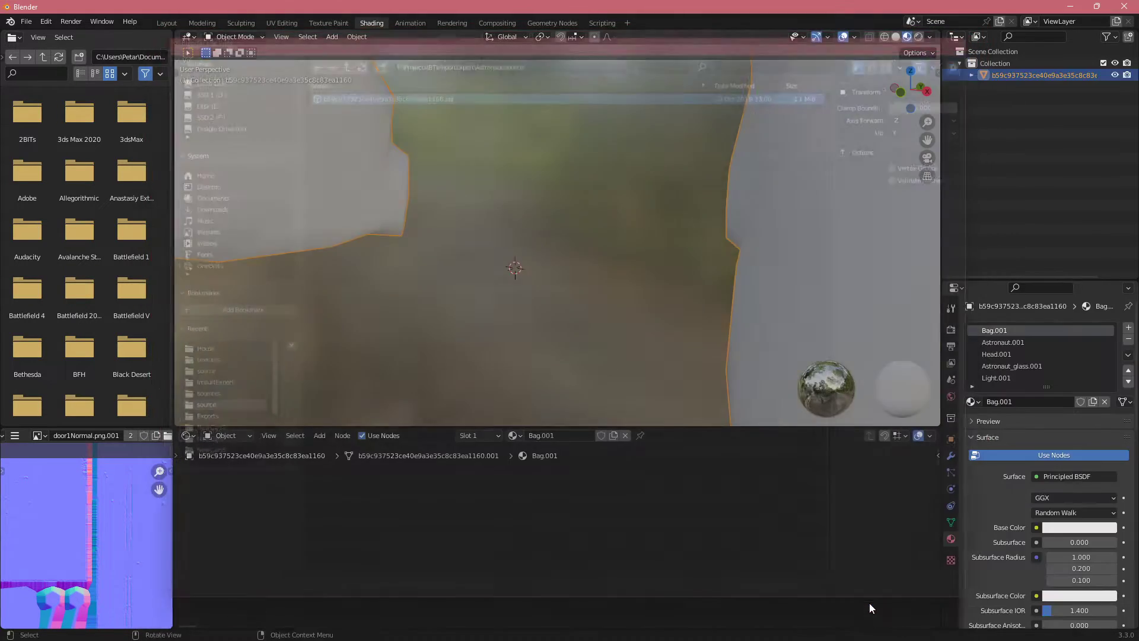
# - Frame the imported astronaut and examine the shader nodes of its Astronaut.001 material
pyautogui.scroll(-10, 567, 272)
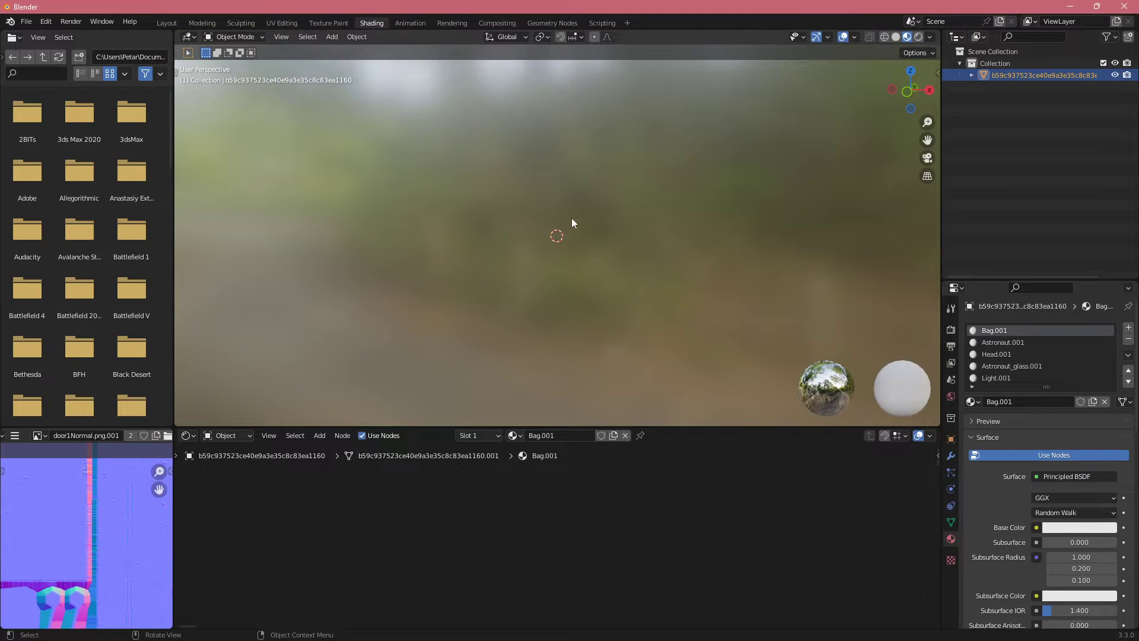
pyautogui.press('KP_Decimal')
pyautogui.moveTo(559, 272); pyautogui.dragTo(675, 326, button='middle')
pyautogui.scroll(5, 619, 357)
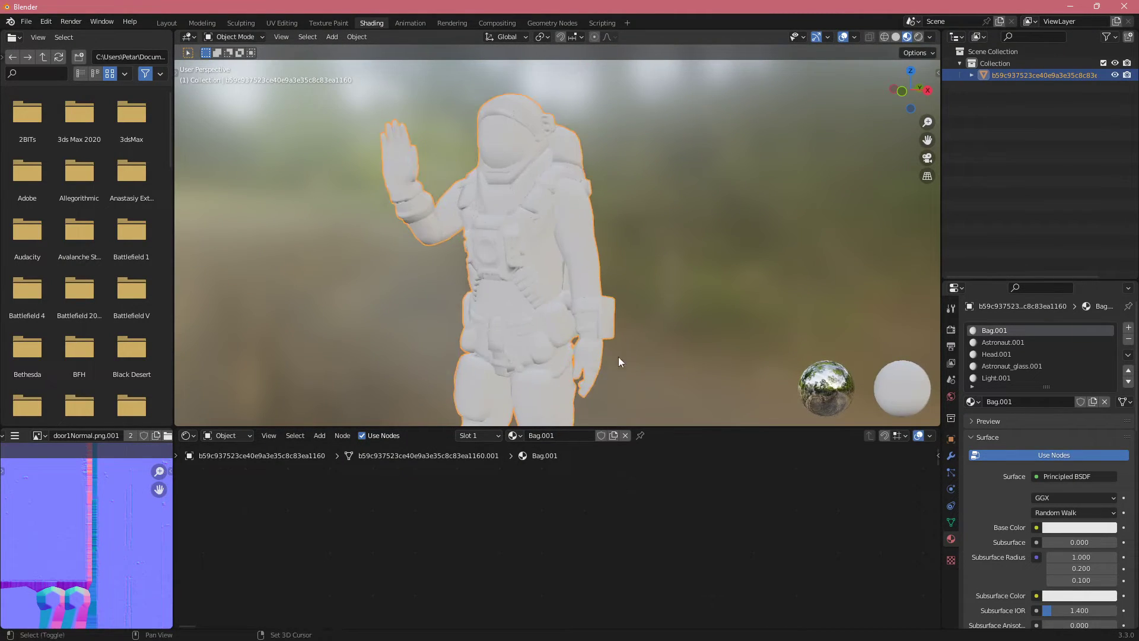
pyautogui.click(1003, 344)
pyautogui.scroll(-5, 684, 508)
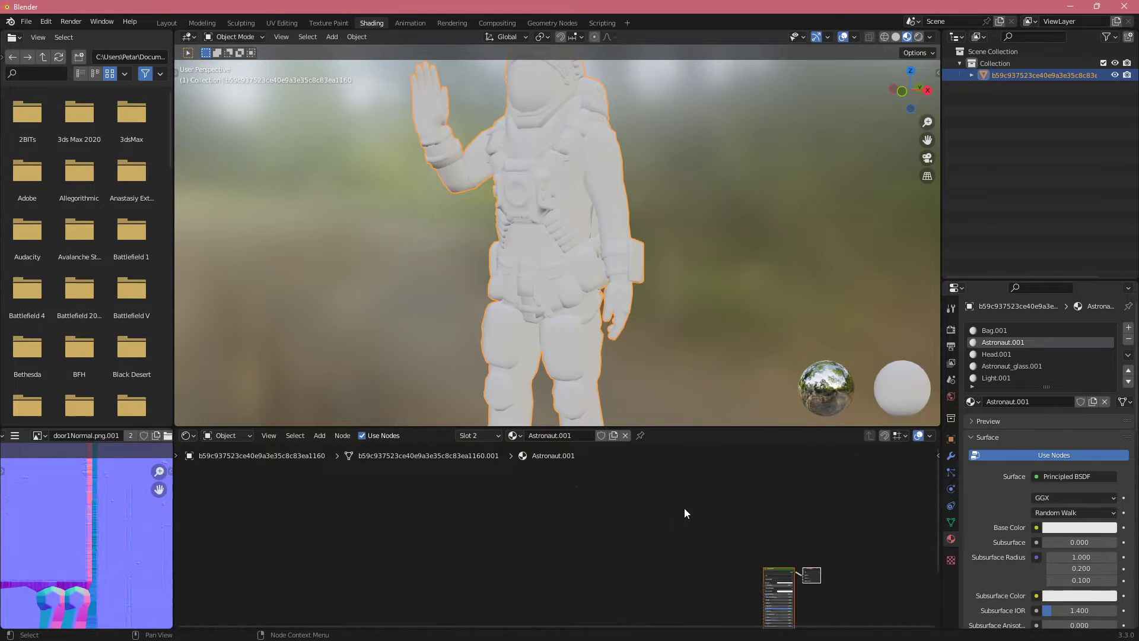
pyautogui.scroll(5, 651, 487)
pyautogui.moveTo(657, 532); pyautogui.dragTo(574, 522, button='middle')
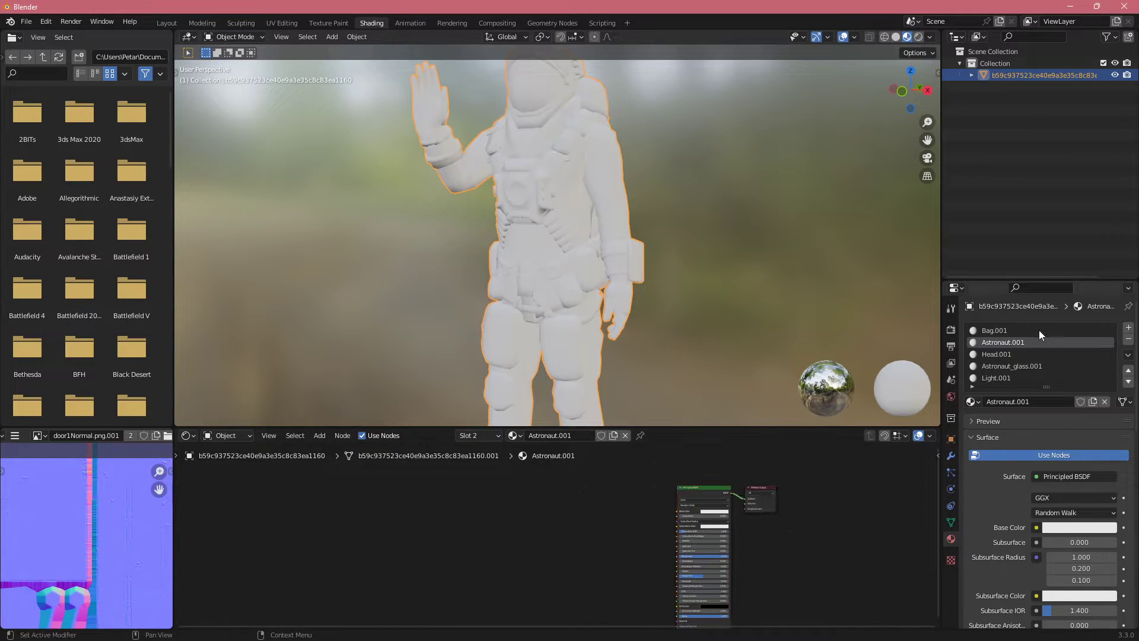
# - Look the untextured astronaut over from several angles and distances
pyautogui.moveTo(688, 279); pyautogui.dragTo(702, 272, button='middle')
pyautogui.scroll(-6, 702, 272)
pyautogui.scroll(2, 630, 276)
pyautogui.moveTo(609, 169); pyautogui.dragTo(677, 328, button='middle')
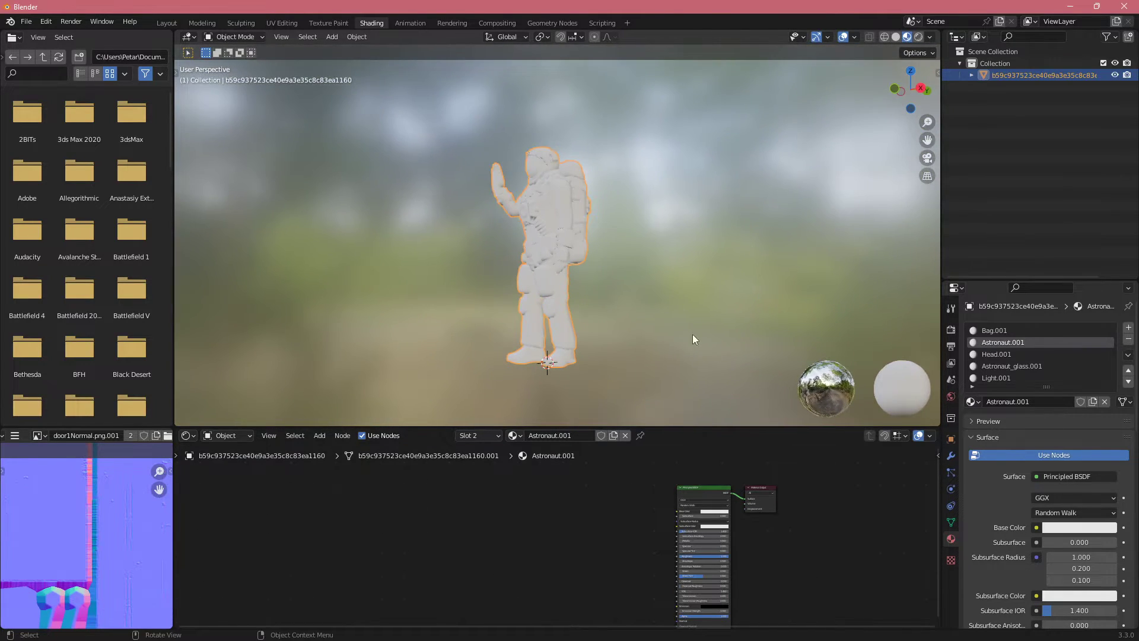
pyautogui.scroll(-6, 1055, 543)
pyautogui.scroll(6, 1056, 543)
pyautogui.moveTo(772, 362); pyautogui.dragTo(730, 342, button='middle')
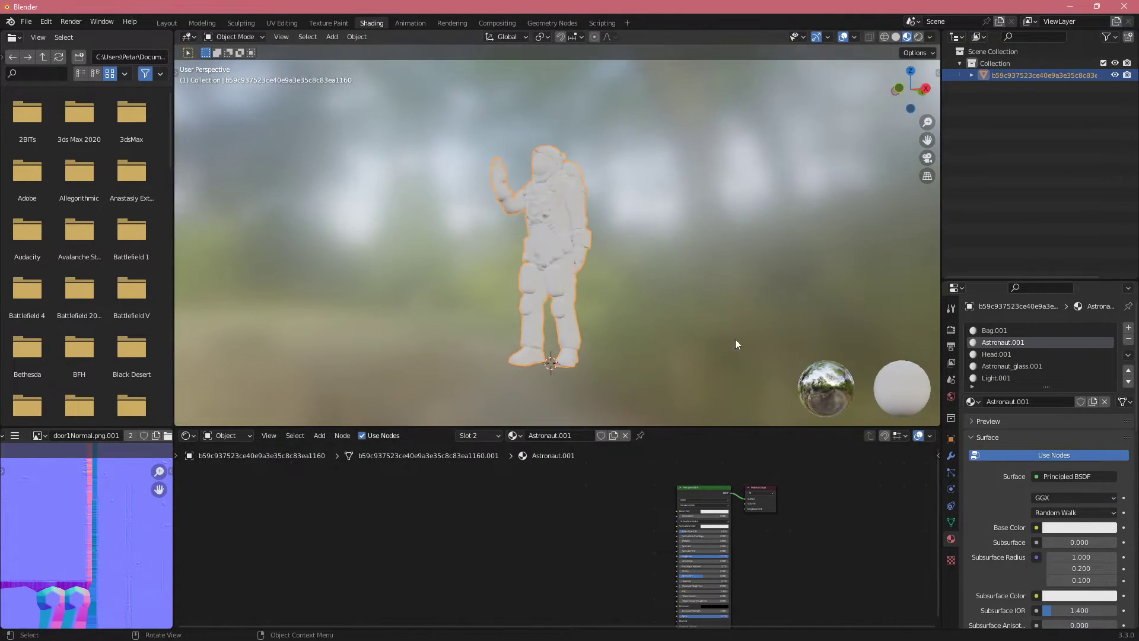
pyautogui.moveTo(731, 273); pyautogui.dragTo(634, 310, button='middle')
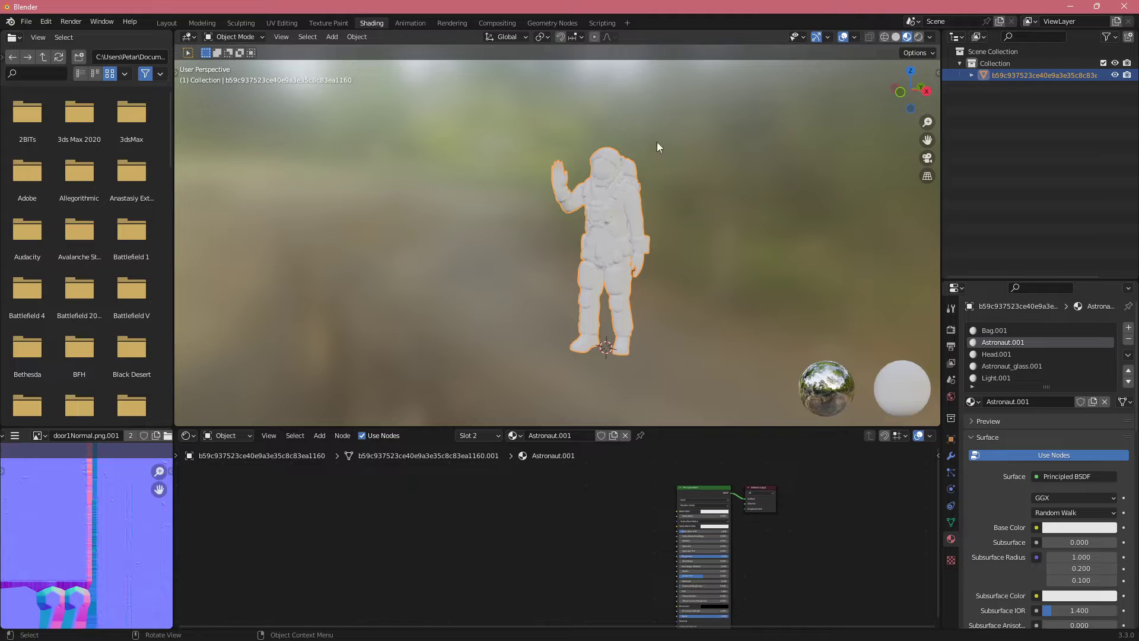
# - Examine the surface settings of the Astronaut.001 material and view the astronaut from its front and sides
pyautogui.scroll(3, 533, 249)
pyautogui.moveTo(577, 242); pyautogui.dragTo(507, 281, button='middle')
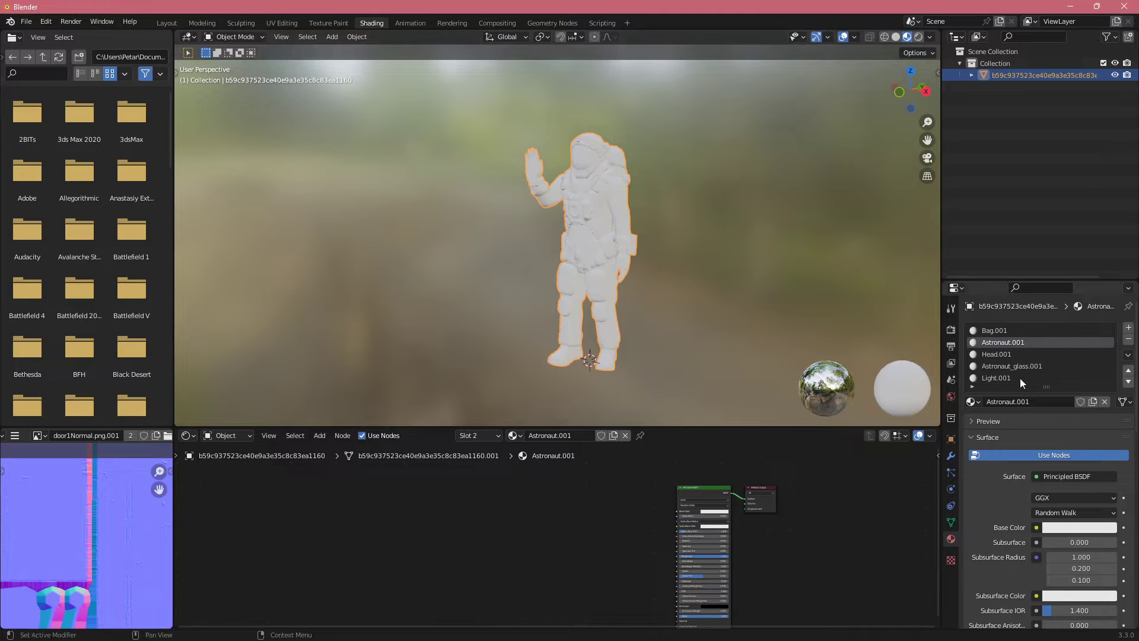
pyautogui.scroll(-8, 1033, 369)
pyautogui.scroll(6, 1036, 373)
pyautogui.moveTo(632, 292); pyautogui.dragTo(588, 280, button='middle')
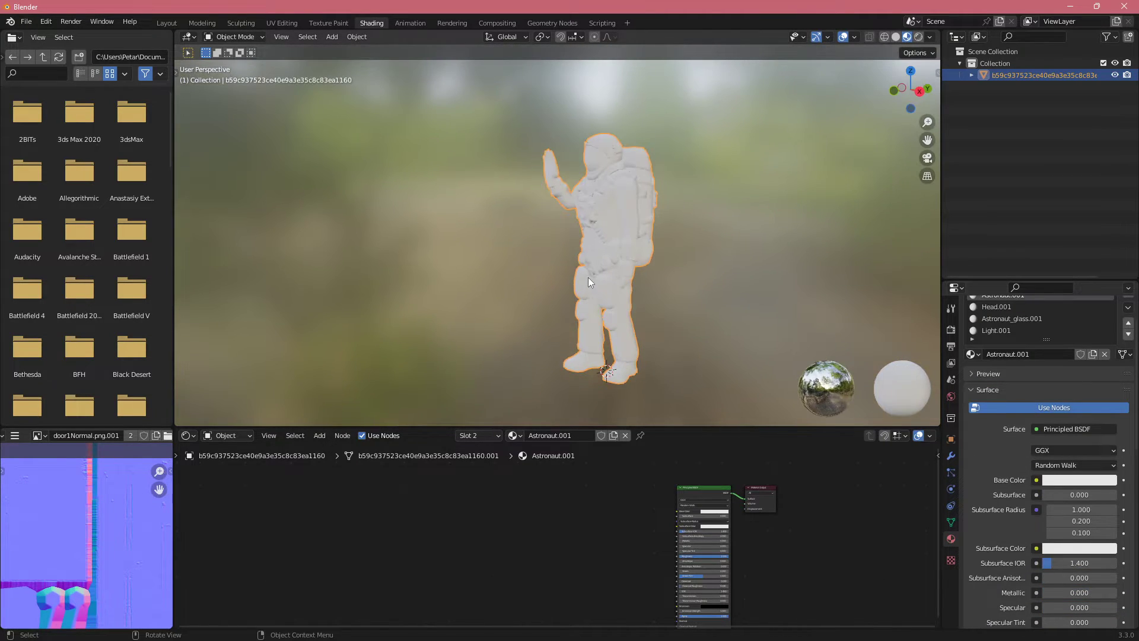
pyautogui.moveTo(505, 245); pyautogui.dragTo(445, 206, button='middle')
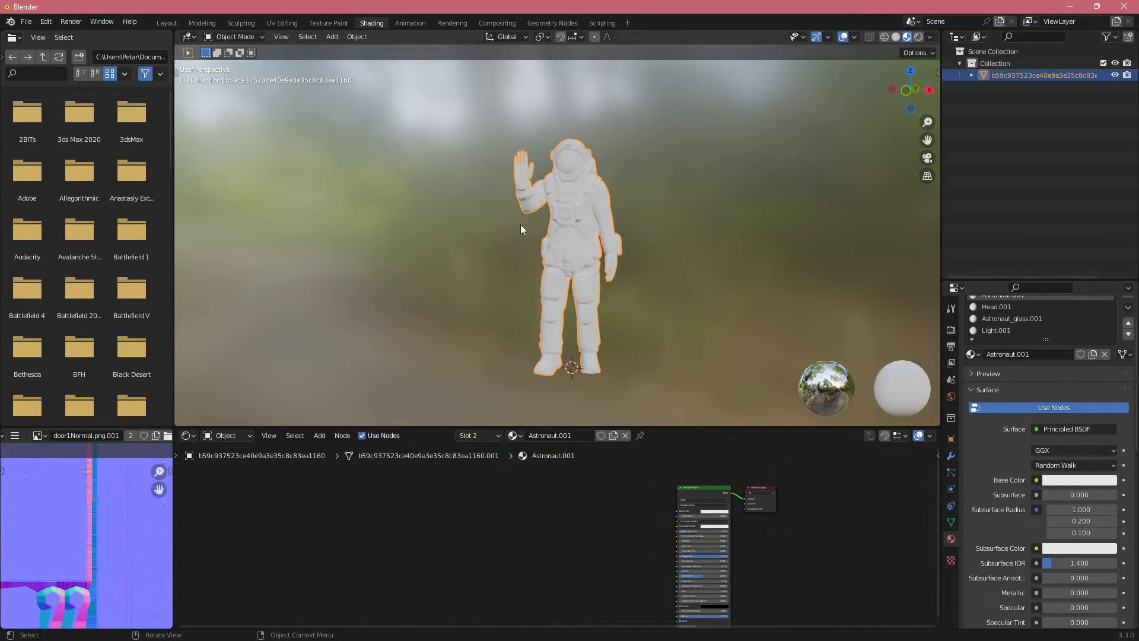
pyautogui.moveTo(520, 224); pyautogui.dragTo(499, 220, button='middle')
# - Start a Wavefront OBJ export of the astronaut and choose the F:\Projects\BT\ImportExport folder as destination
pyautogui.click(30, 23)
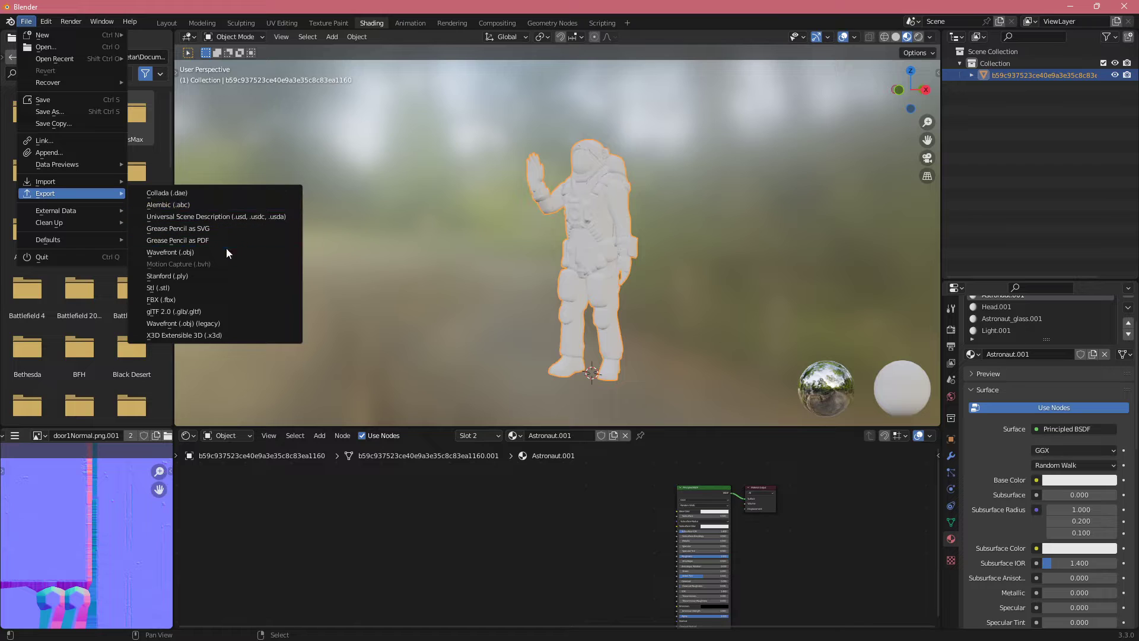
pyautogui.click(205, 252)
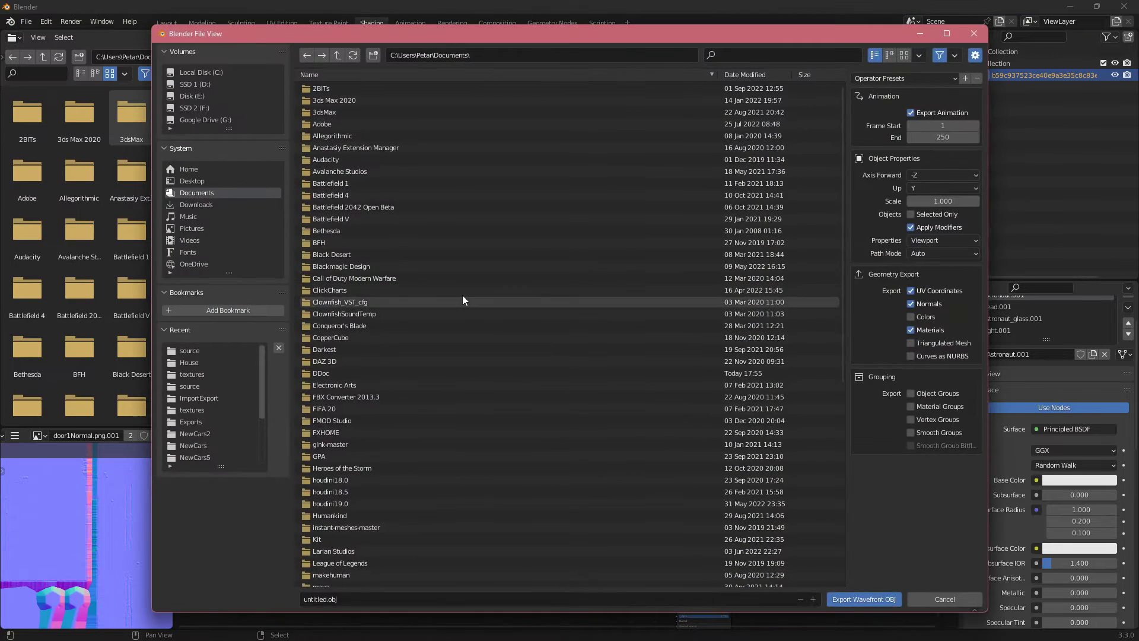
pyautogui.click(218, 352)
pyautogui.click(338, 56)
pyautogui.click(338, 56)
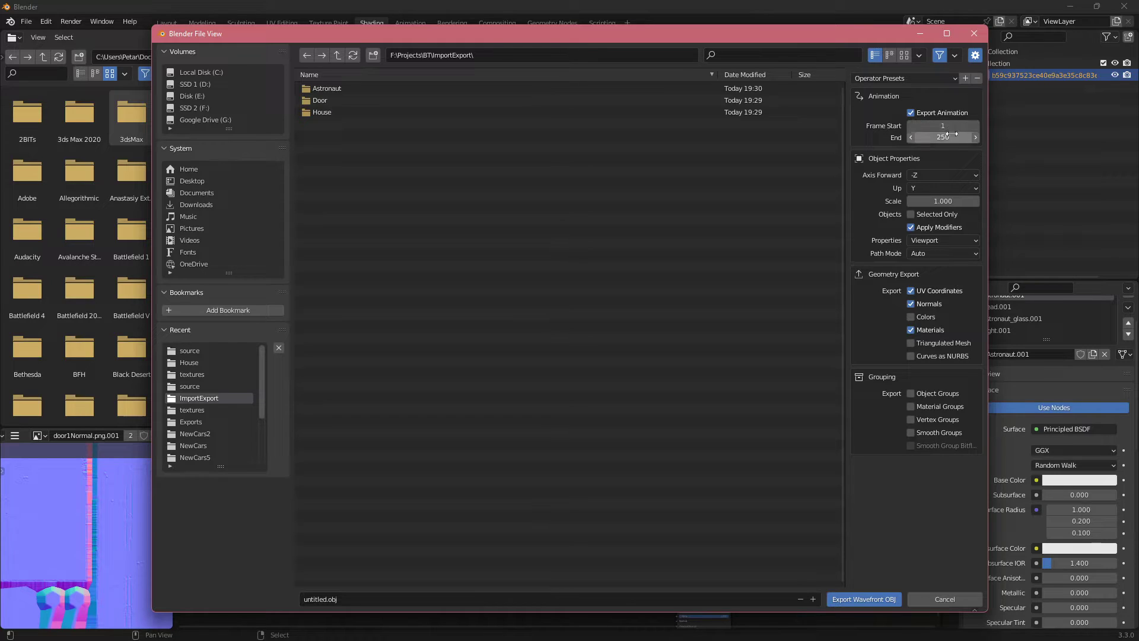
# - Exclude animation from the OBJ export and limit it to selected objects only
pyautogui.click(912, 113)
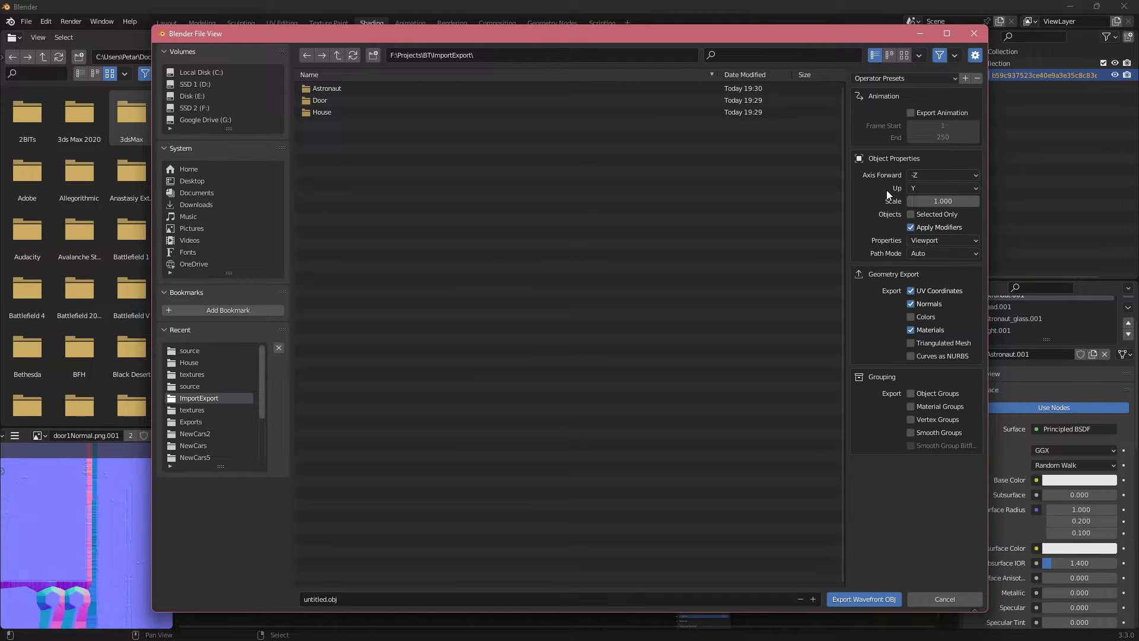
pyautogui.click(914, 215)
pyautogui.moveTo(695, 38); pyautogui.dragTo(560, 49)
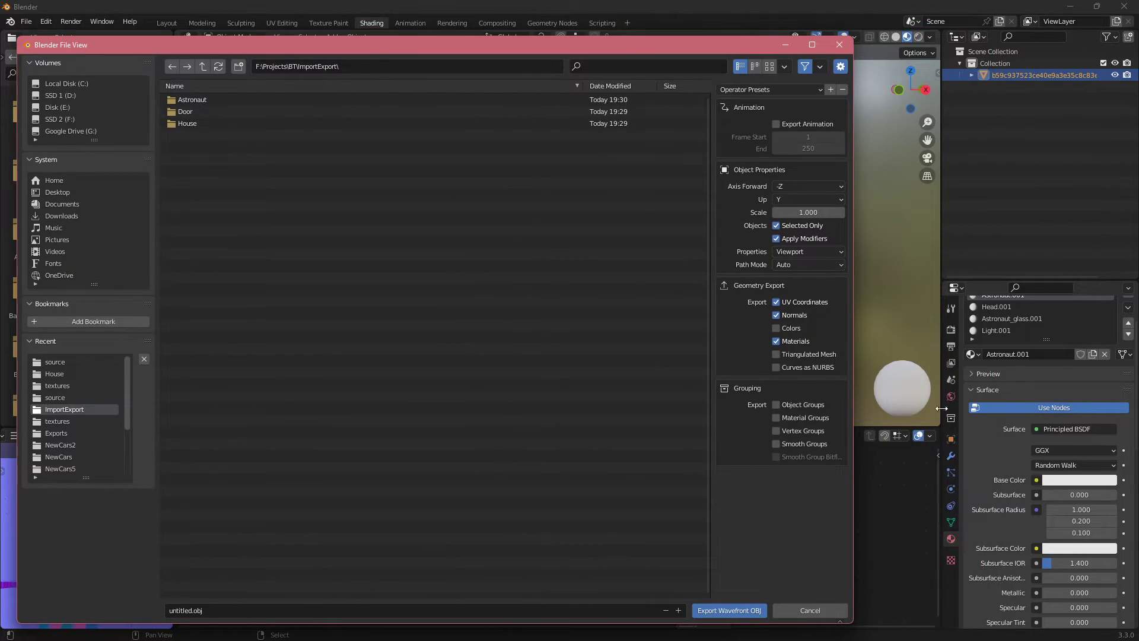
# - Check the astronaut's modifiers and cancel the OBJ export
pyautogui.click(951, 457)
pyautogui.click(993, 330)
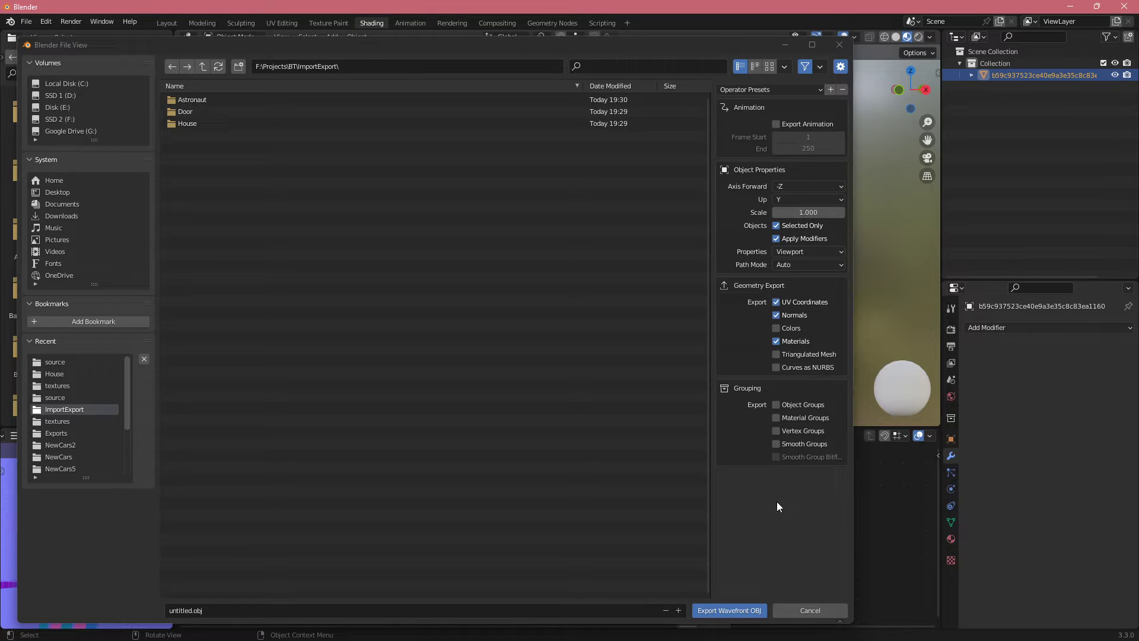
pyautogui.click(807, 611)
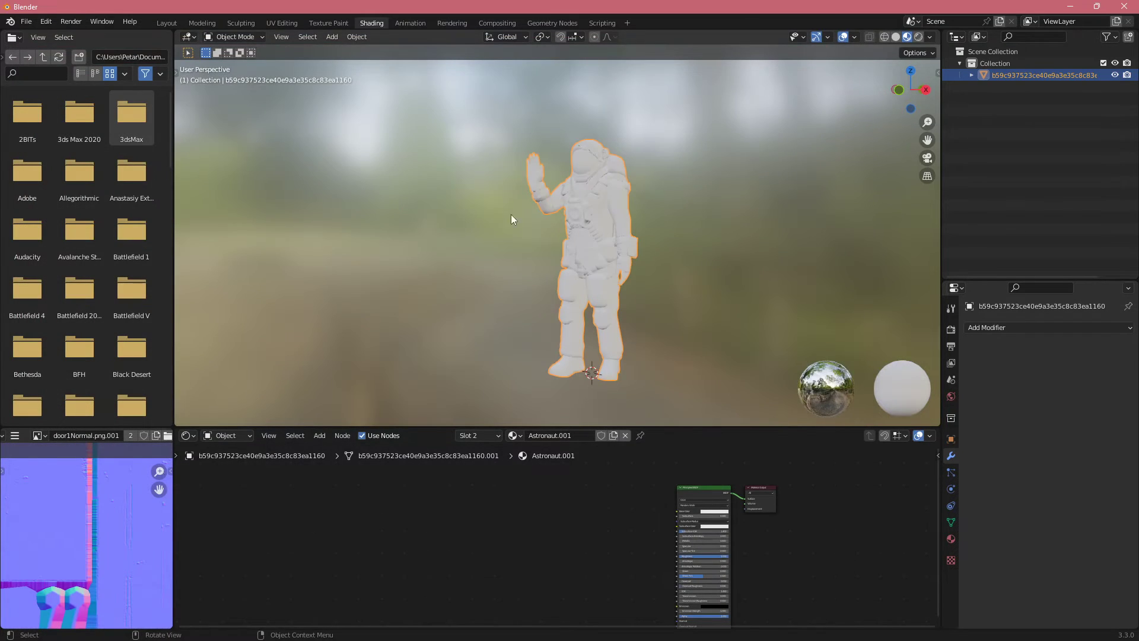
# - Start an FBX export into the ImportExport folder, limited to selected objects
pyautogui.click(26, 22)
pyautogui.moveTo(53, 194)
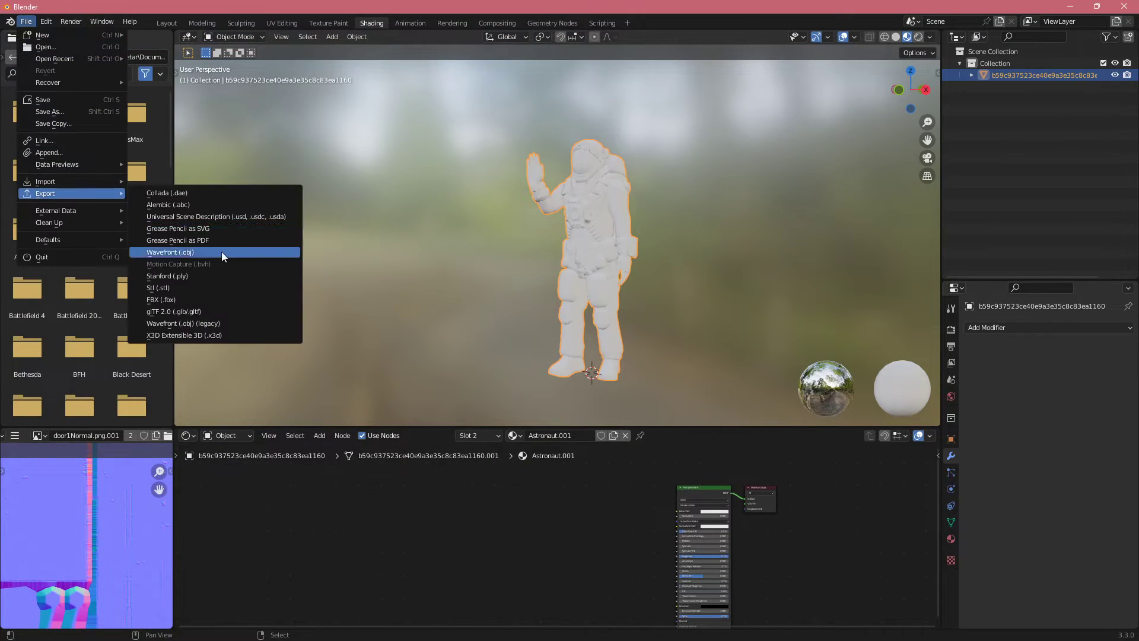
pyautogui.click(211, 300)
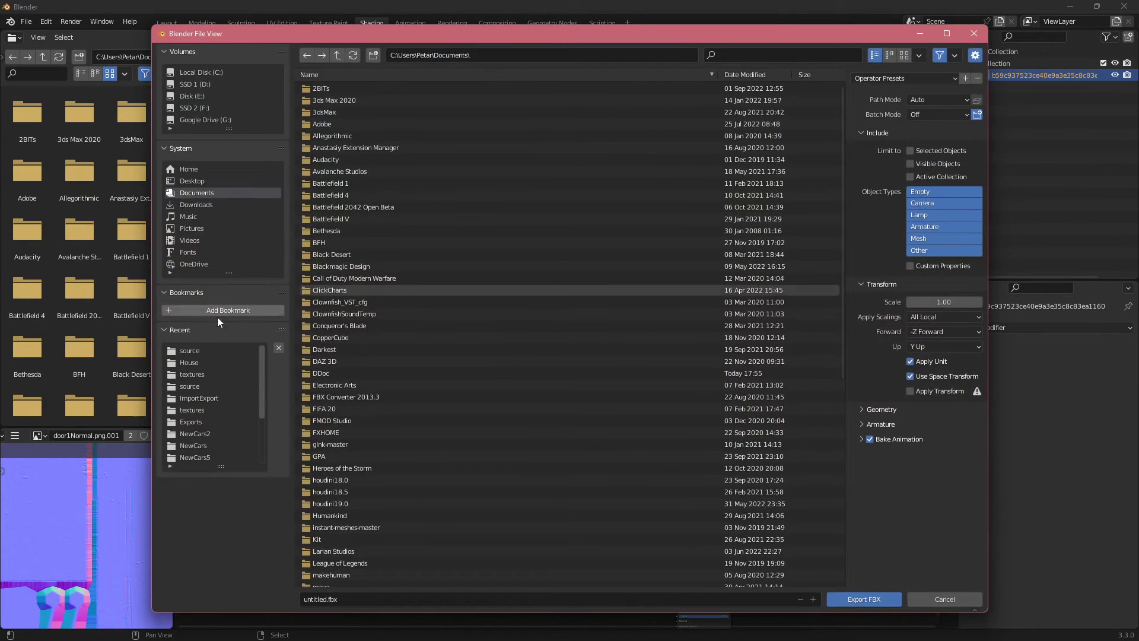
pyautogui.click(186, 352)
pyautogui.click(339, 55)
pyautogui.click(339, 55)
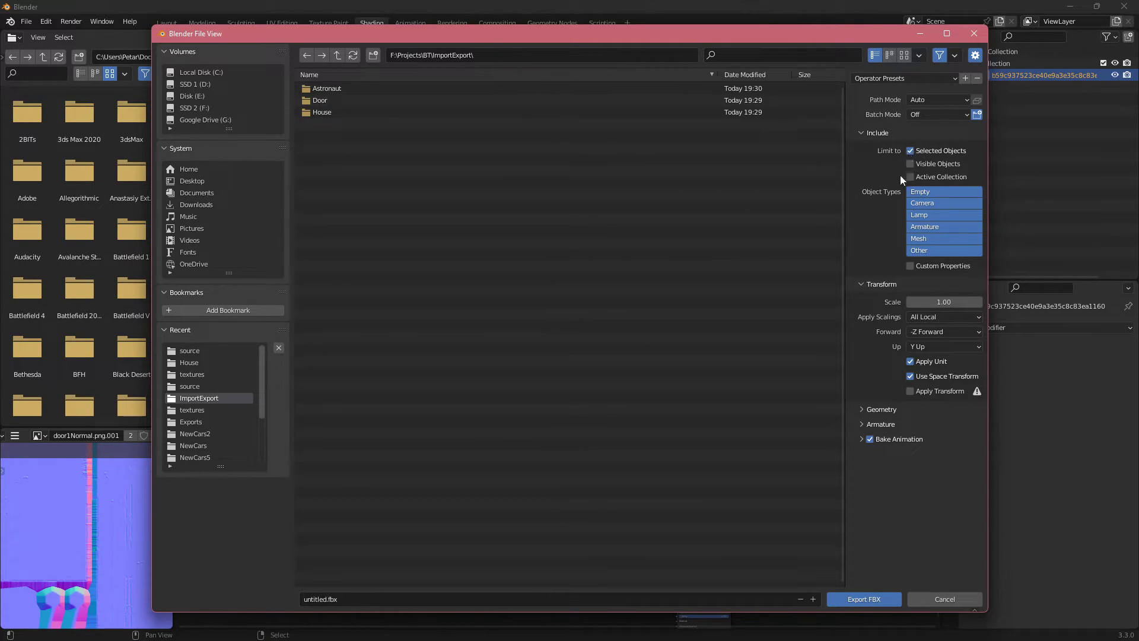
# - Look over the saved operator presets and the Include options of the FBX export
pyautogui.click(890, 80)
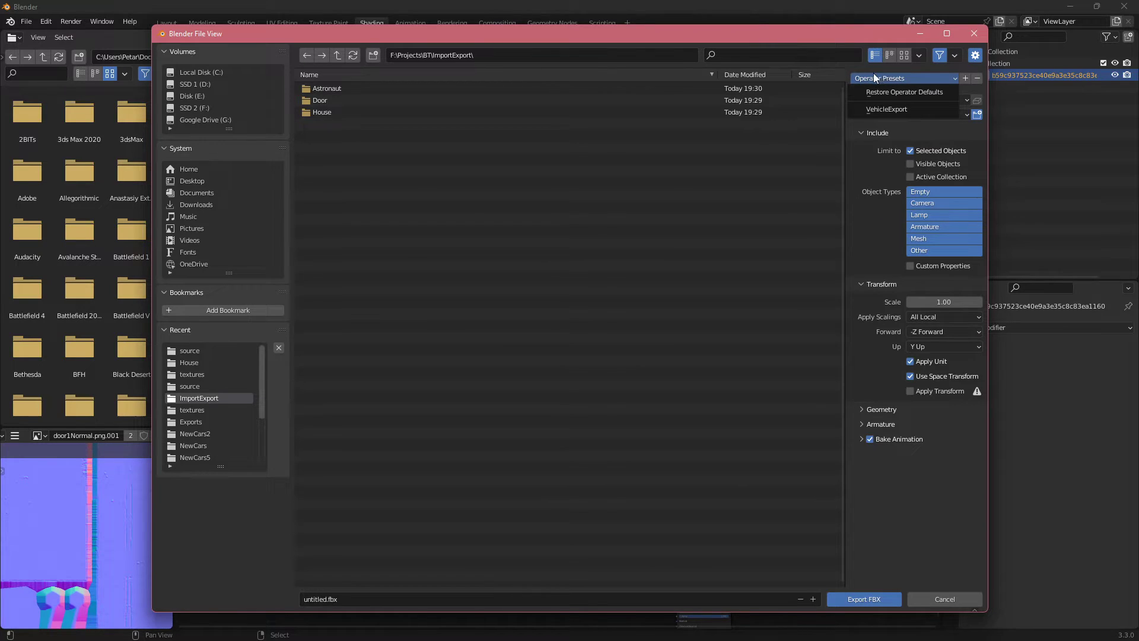
pyautogui.click(894, 110)
pyautogui.click(902, 136)
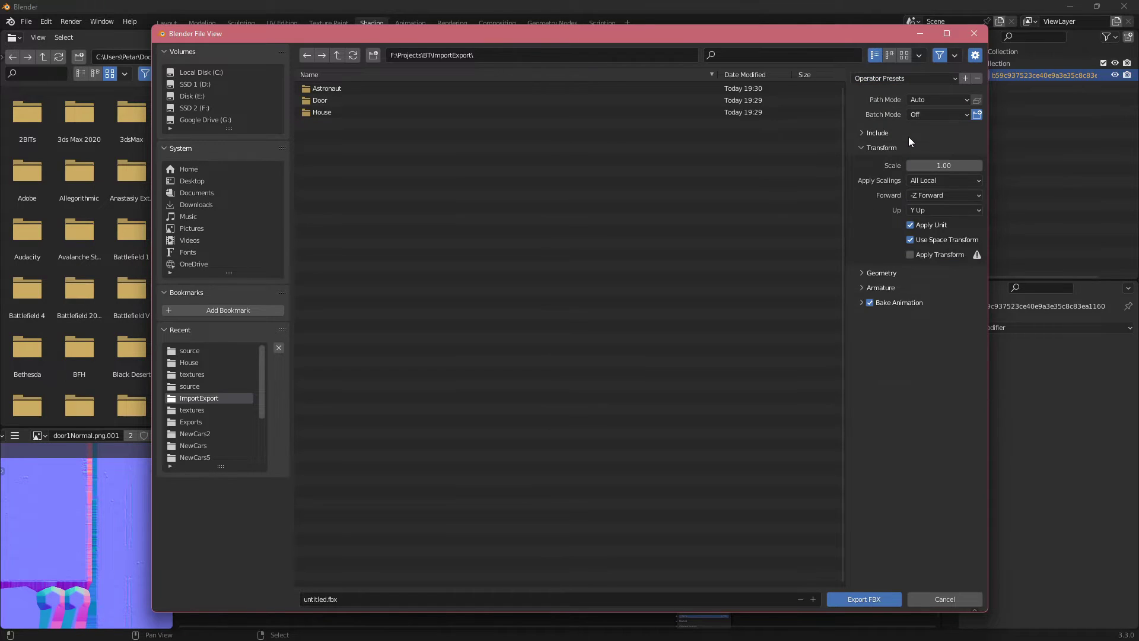
pyautogui.click(901, 135)
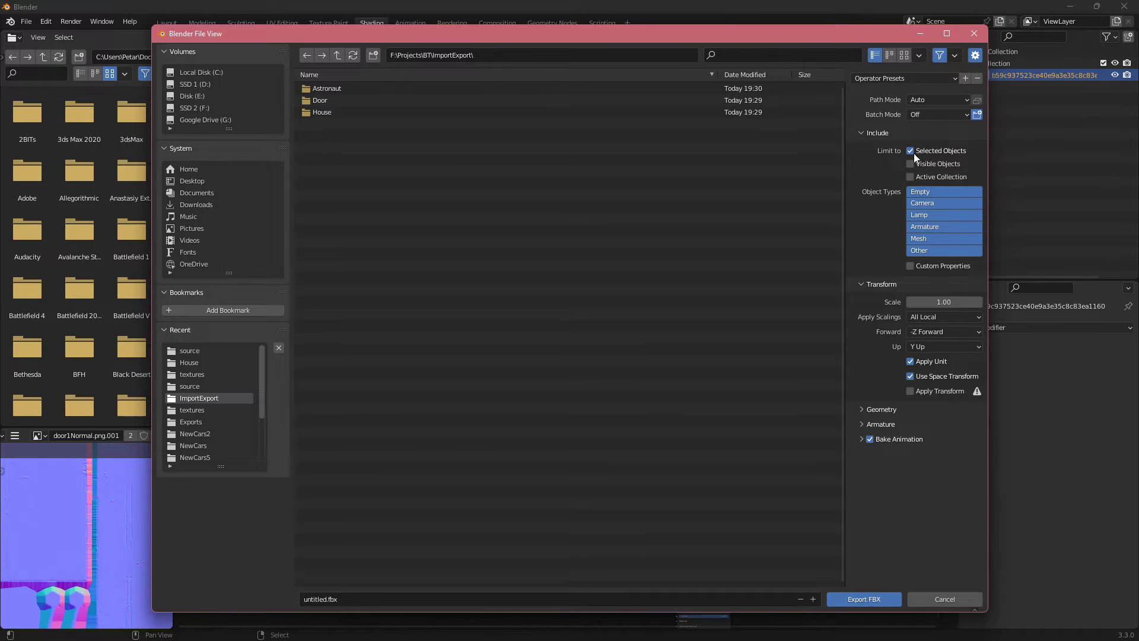
pyautogui.click(930, 76)
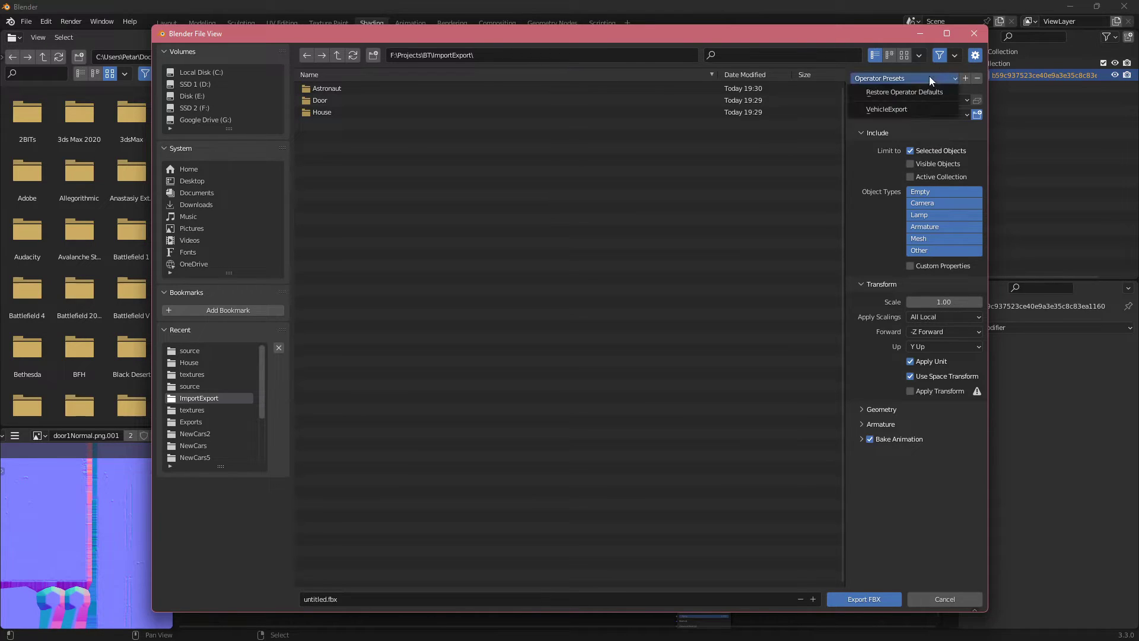
pyautogui.click(924, 134)
pyautogui.click(924, 134)
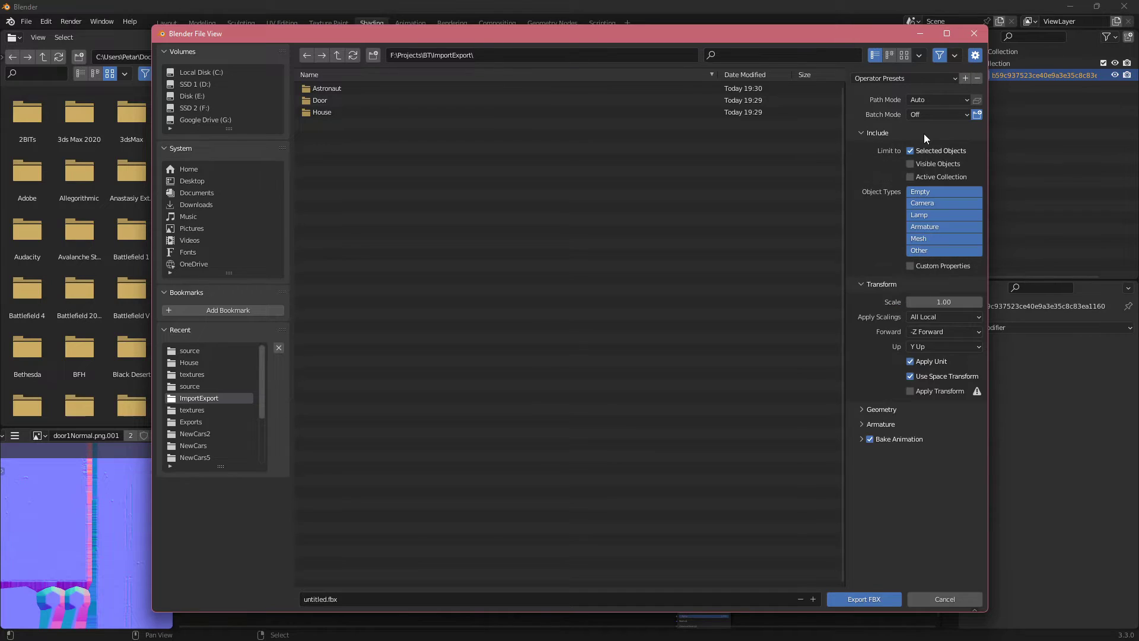
# - Restrict the FBX export's object types to Armature and Mesh
pyautogui.keyDown('shift'); pyautogui.click(932, 218); pyautogui.keyUp('shift')
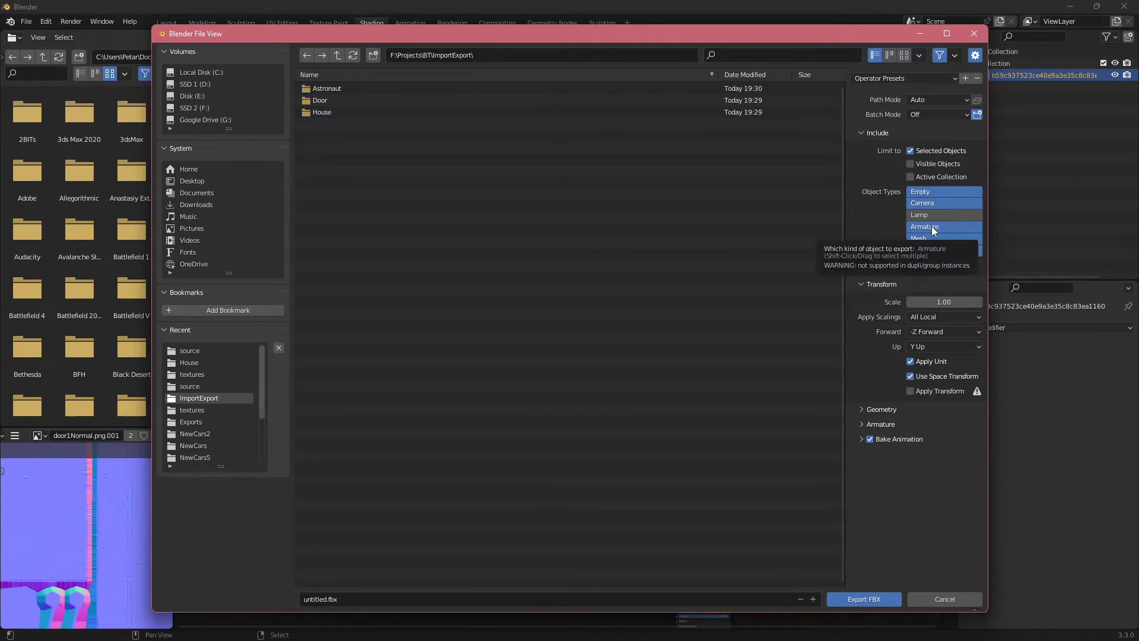
pyautogui.click(932, 238)
pyautogui.click(932, 215)
pyautogui.click(930, 202)
pyautogui.click(930, 240)
pyautogui.click(932, 250)
pyautogui.click(933, 239)
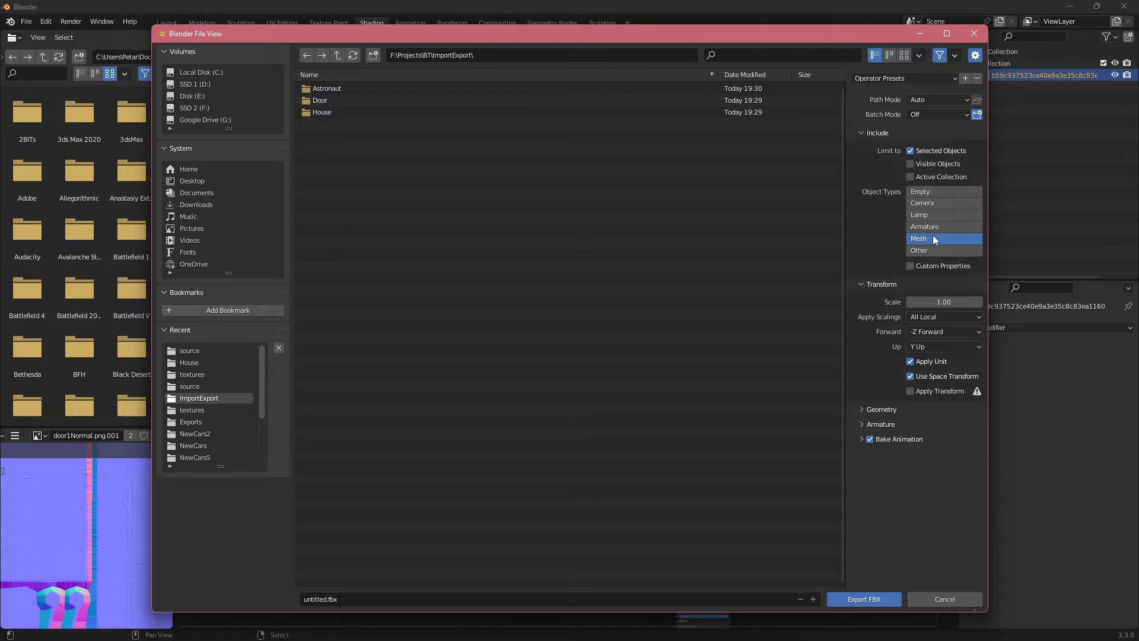
pyautogui.keyDown('shift'); pyautogui.click(932, 227); pyautogui.keyUp('shift')
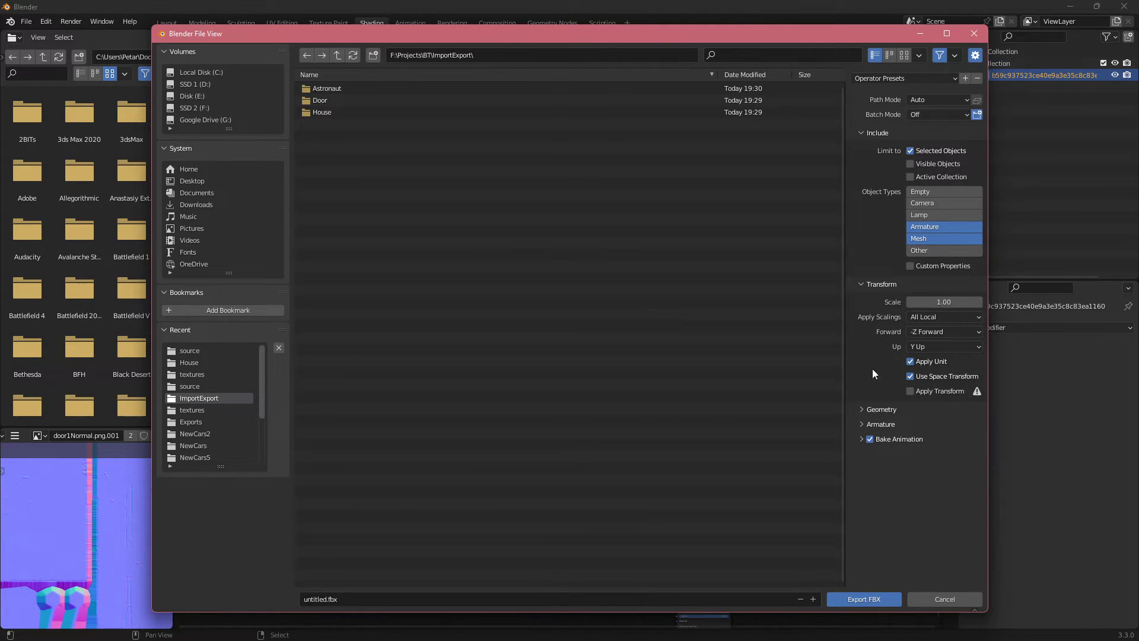
# - Review the FBX Geometry options and turn off Add Leaf Bones in the Armature options
pyautogui.click(869, 412)
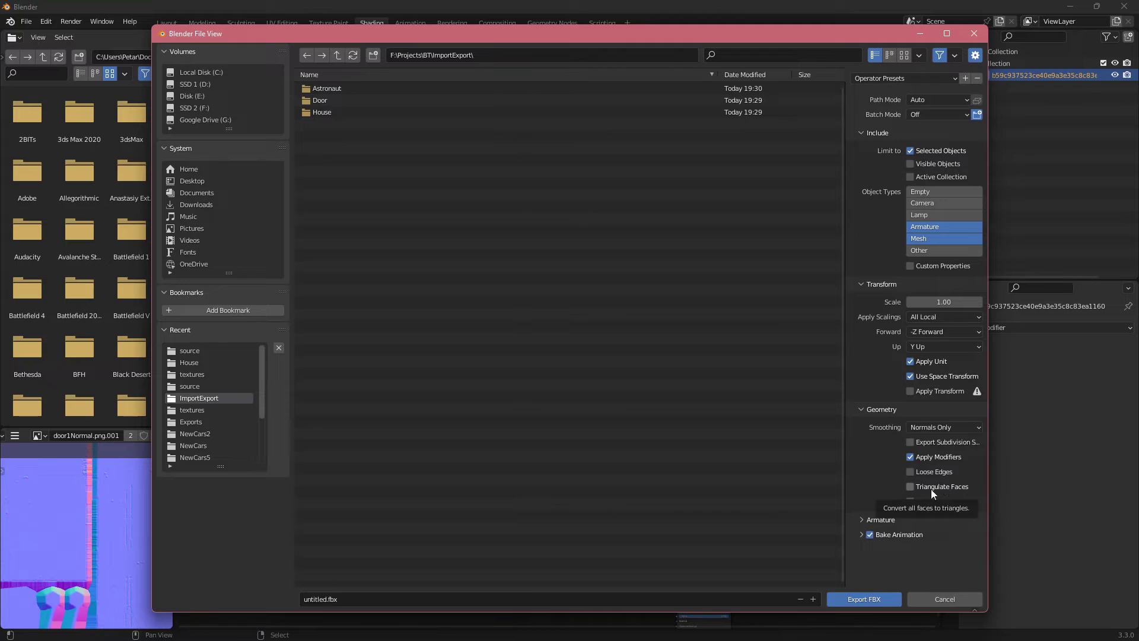
pyautogui.click(881, 414)
pyautogui.click(878, 428)
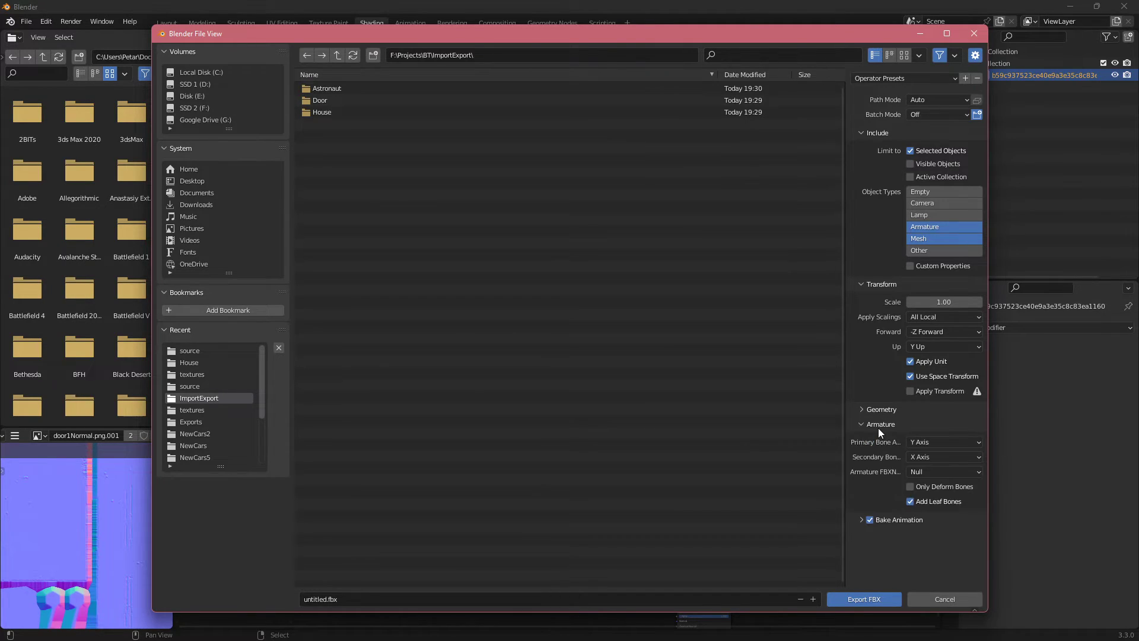
pyautogui.click(910, 487)
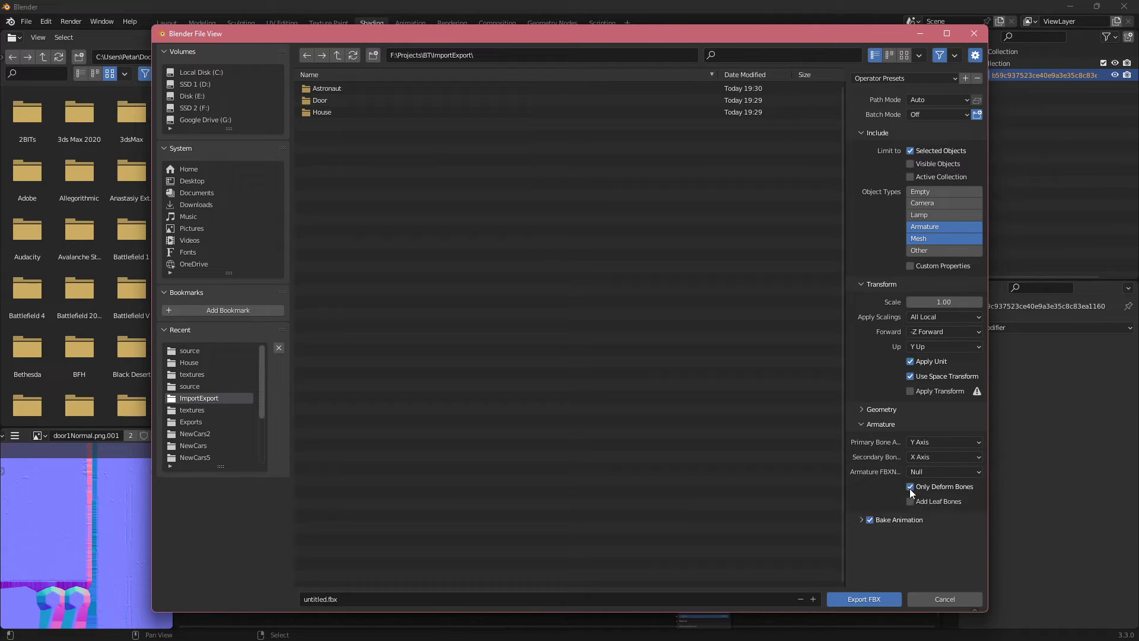
# - Review the Bake Animation options in an enlarged export window and cancel the FBX export
pyautogui.click(906, 524)
pyautogui.scroll(-1, 906, 525)
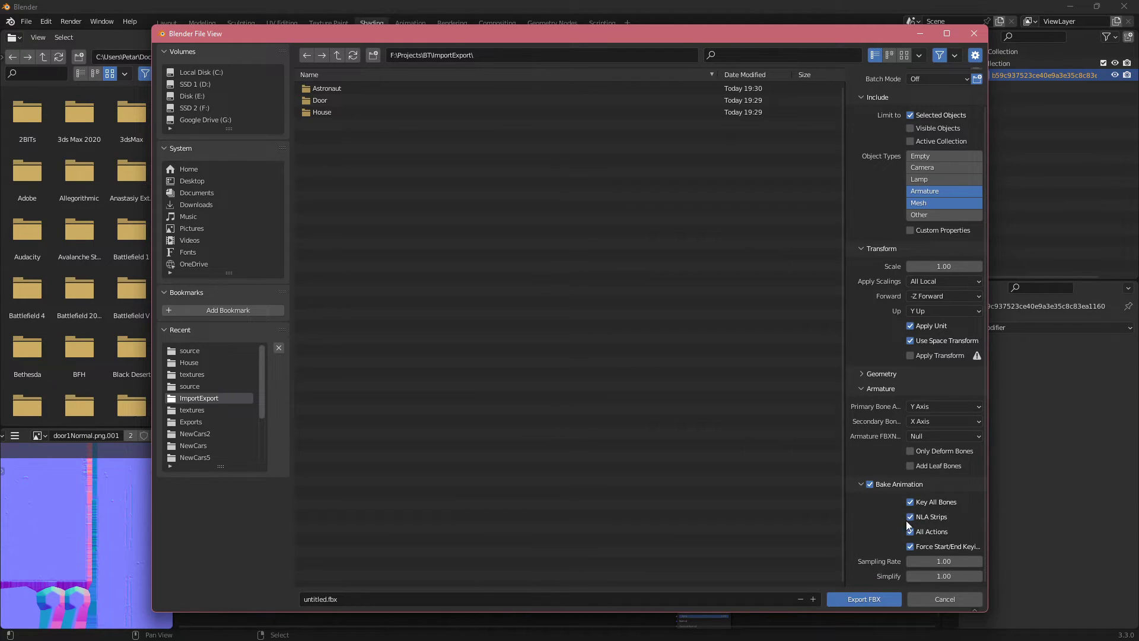
pyautogui.moveTo(808, 36); pyautogui.dragTo(796, 29)
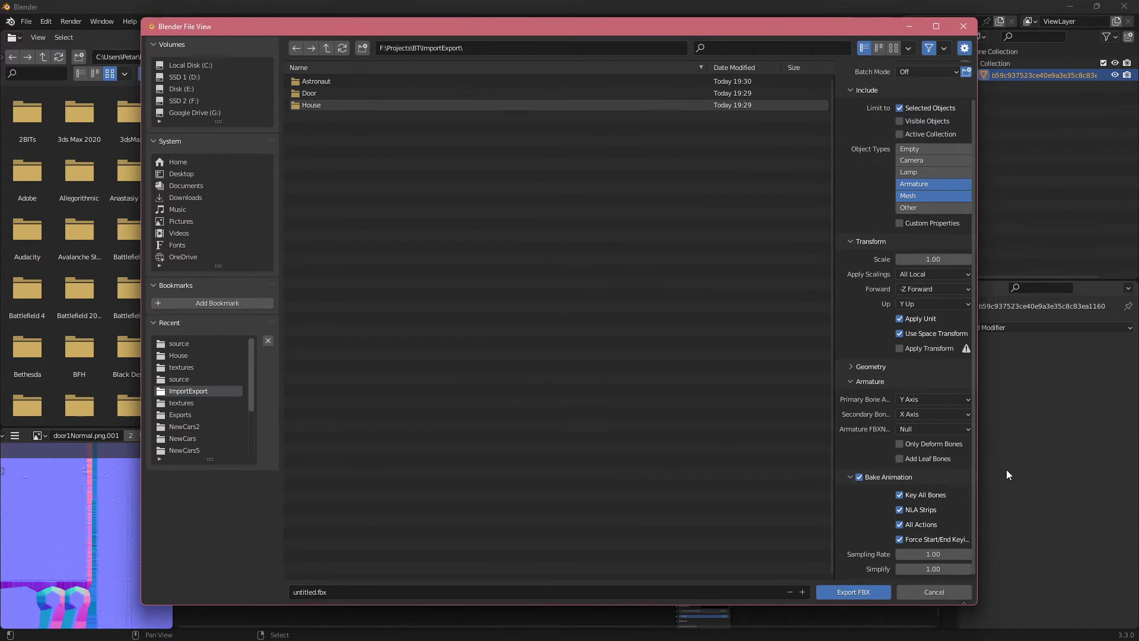
pyautogui.moveTo(976, 604); pyautogui.dragTo(1004, 614)
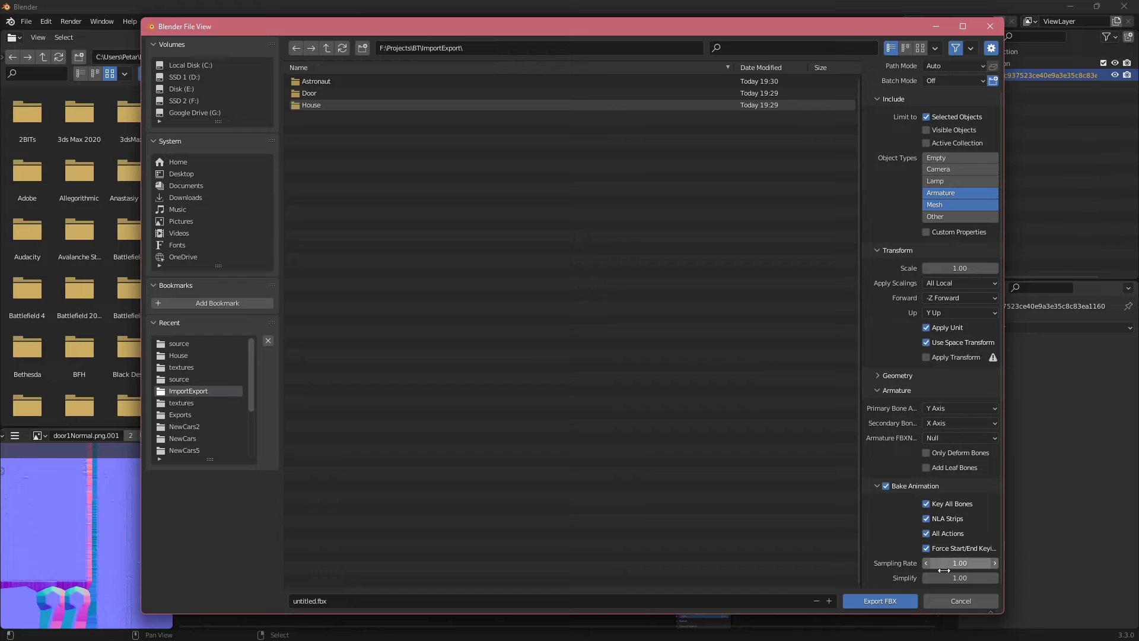
pyautogui.click(942, 604)
# - Start a glTF 2.0 export of the astronaut and choose the ImportExport folder as destination
pyautogui.click(26, 21)
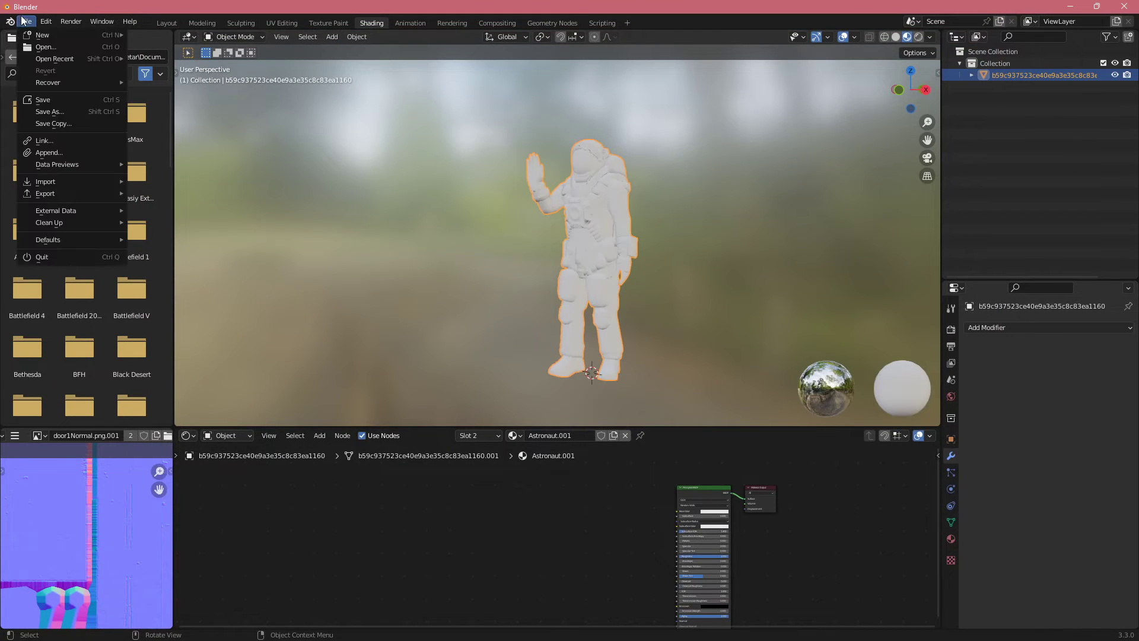
pyautogui.moveTo(67, 191)
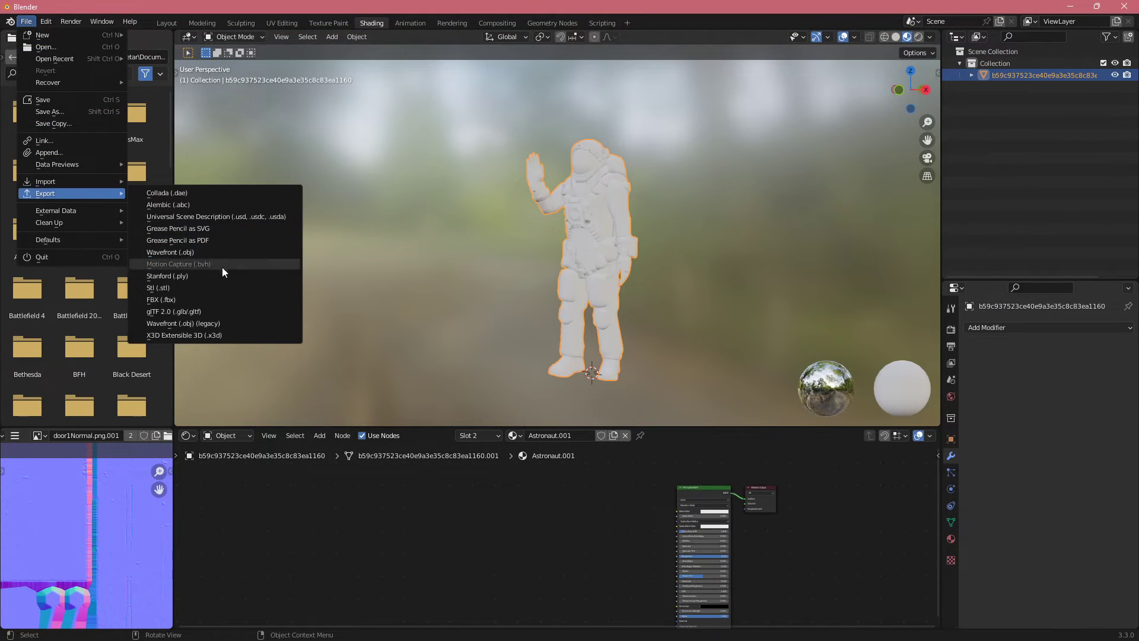
pyautogui.click(208, 314)
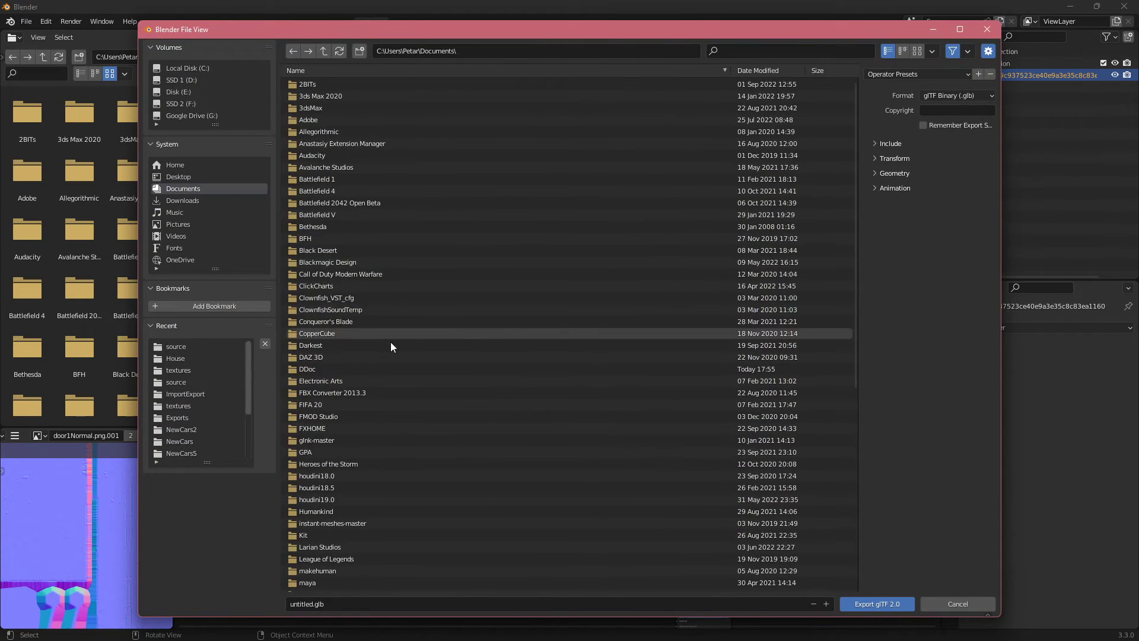
pyautogui.click(176, 347)
pyautogui.click(323, 53)
pyautogui.click(323, 53)
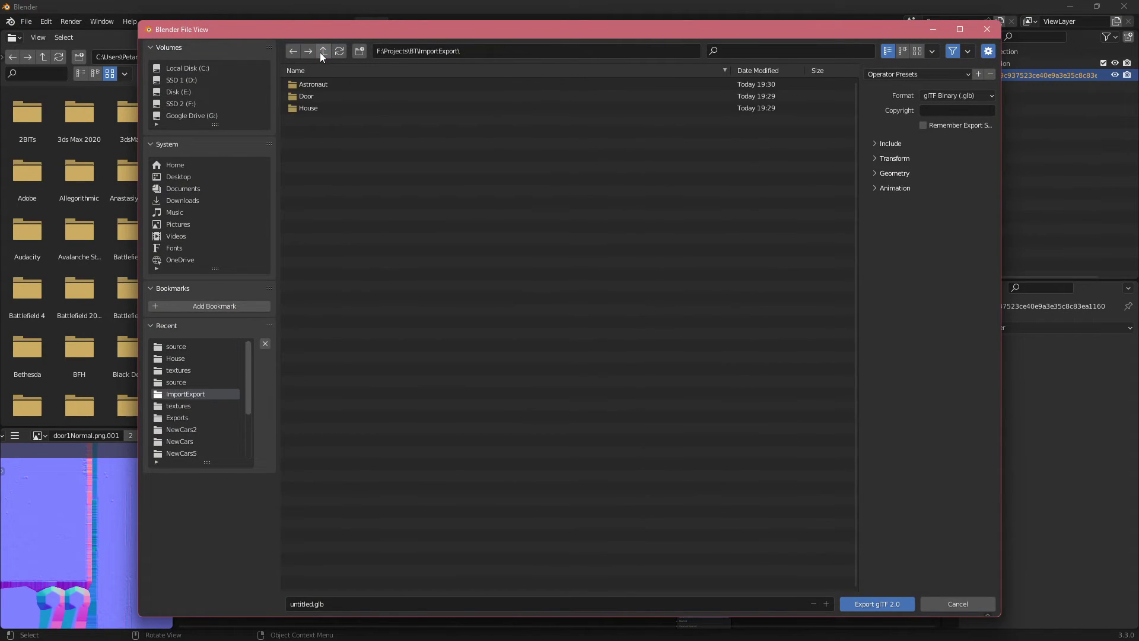
# - Expand the glTF Include options and examine the available file formats, keeping glTF Binary (.glb)
pyautogui.click(892, 145)
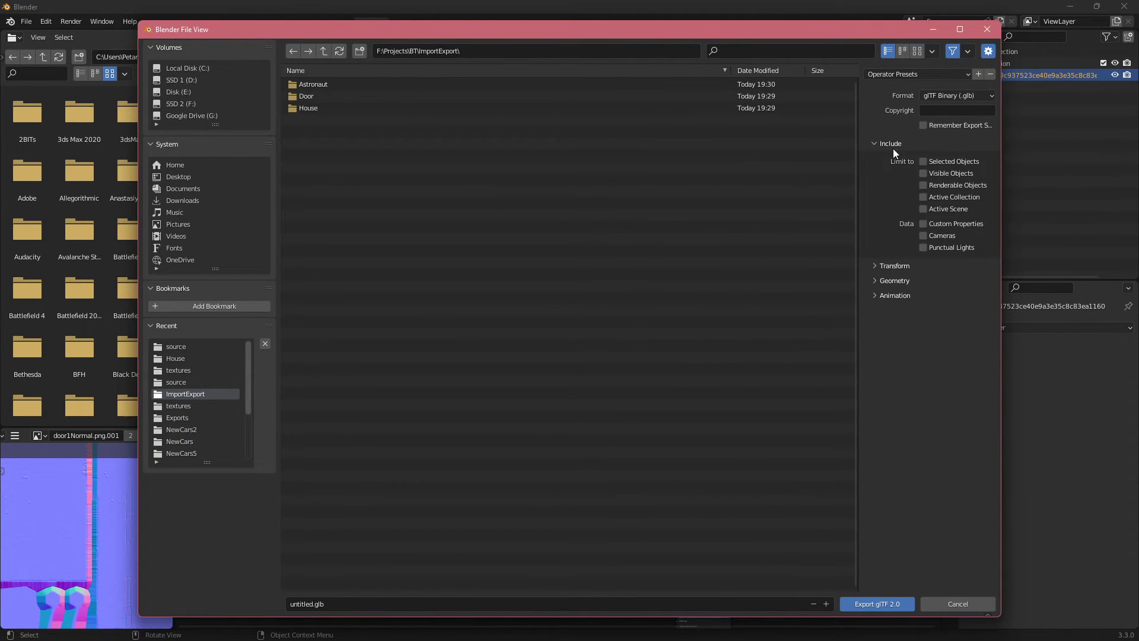
pyautogui.moveTo(856, 129); pyautogui.dragTo(762, 119)
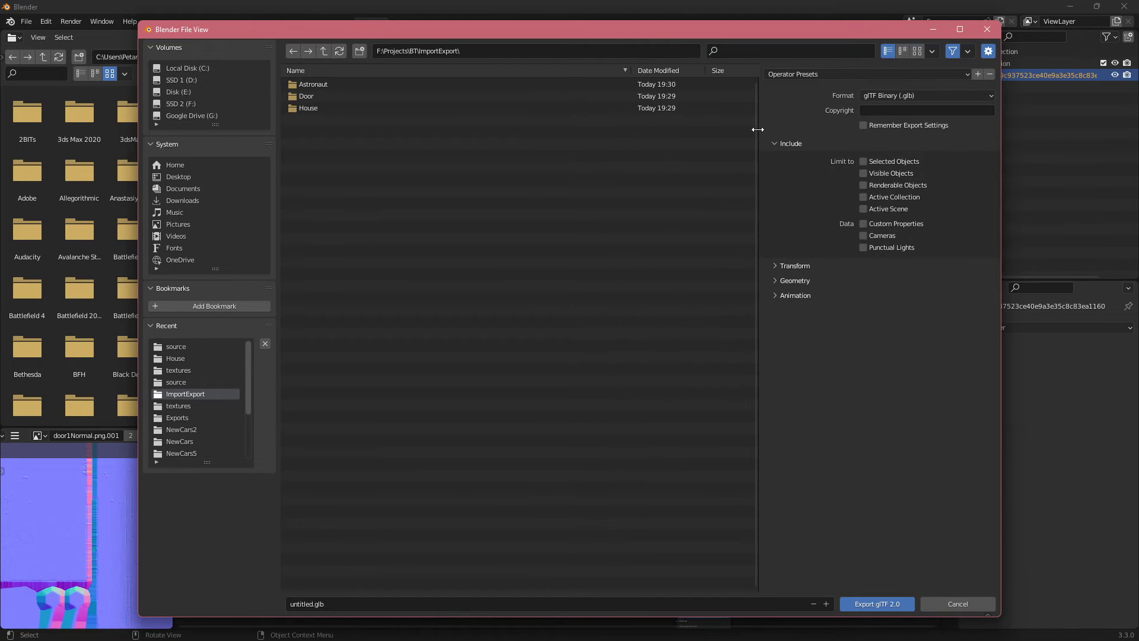
pyautogui.click(880, 96)
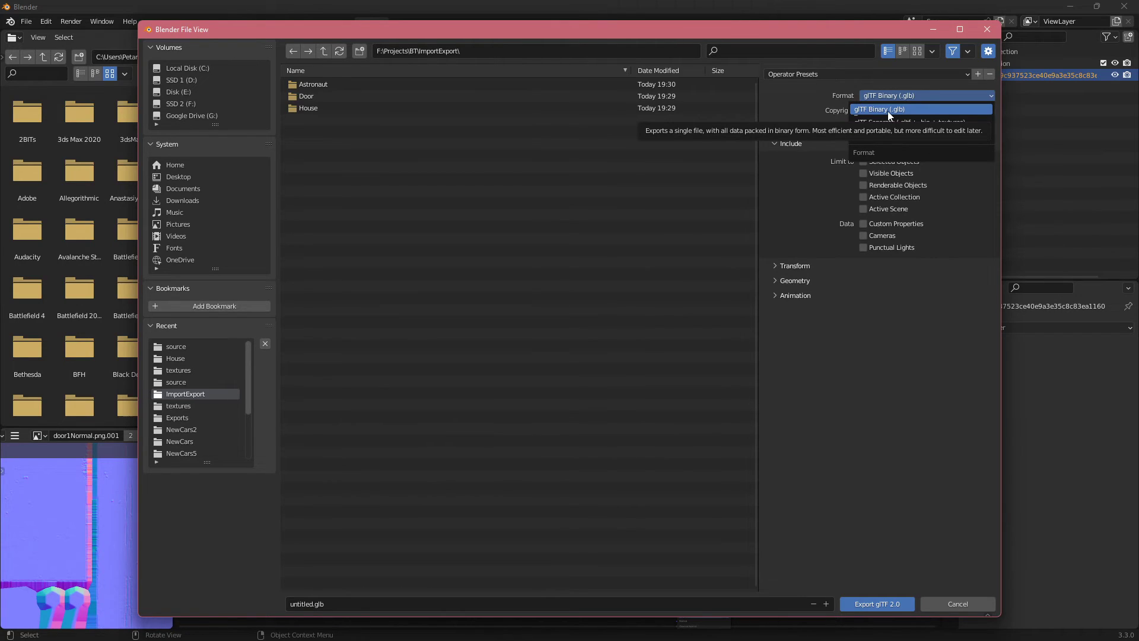
pyautogui.click(831, 107)
pyautogui.click(874, 98)
pyautogui.click(880, 110)
pyautogui.click(874, 95)
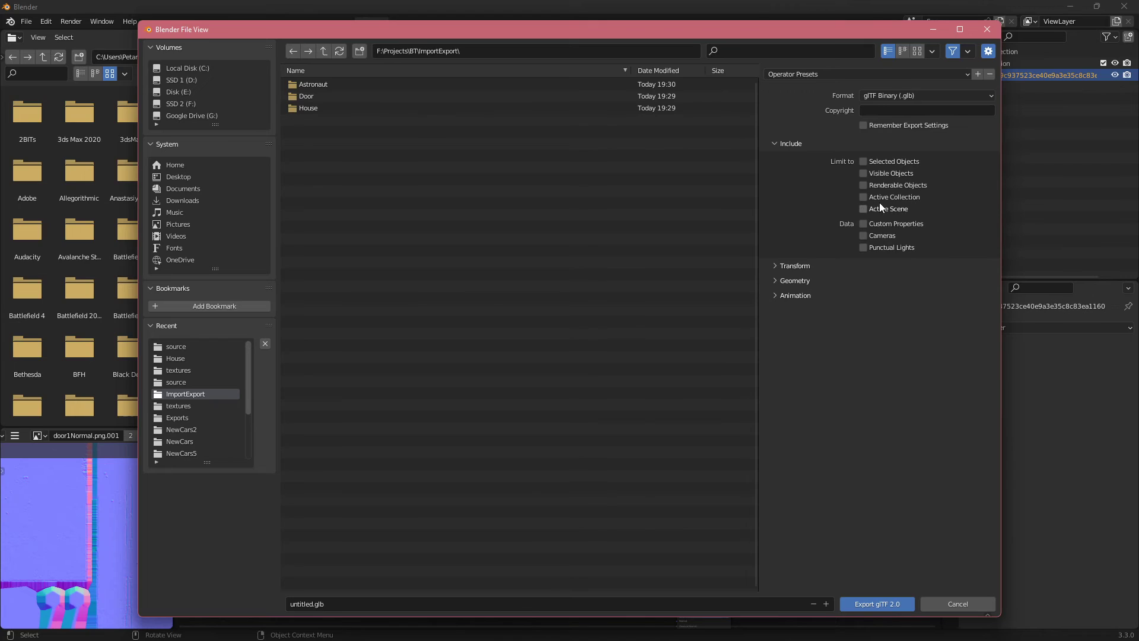
# - Expand the glTF Transform options and the Mesh options under Geometry and review their export settings
pyautogui.click(794, 265)
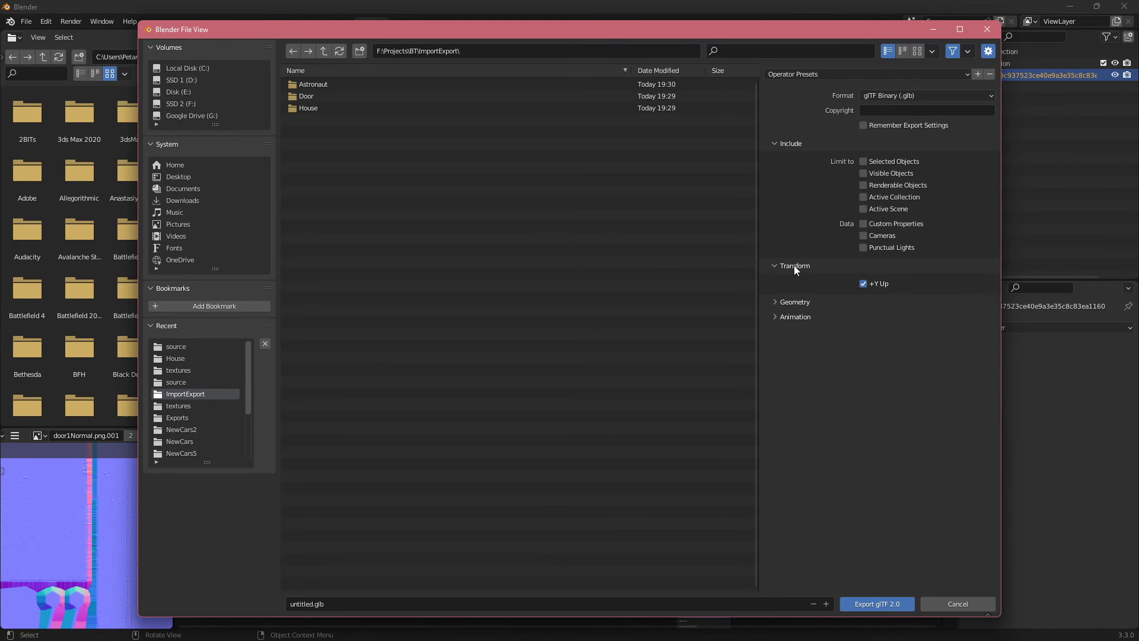
pyautogui.click(795, 303)
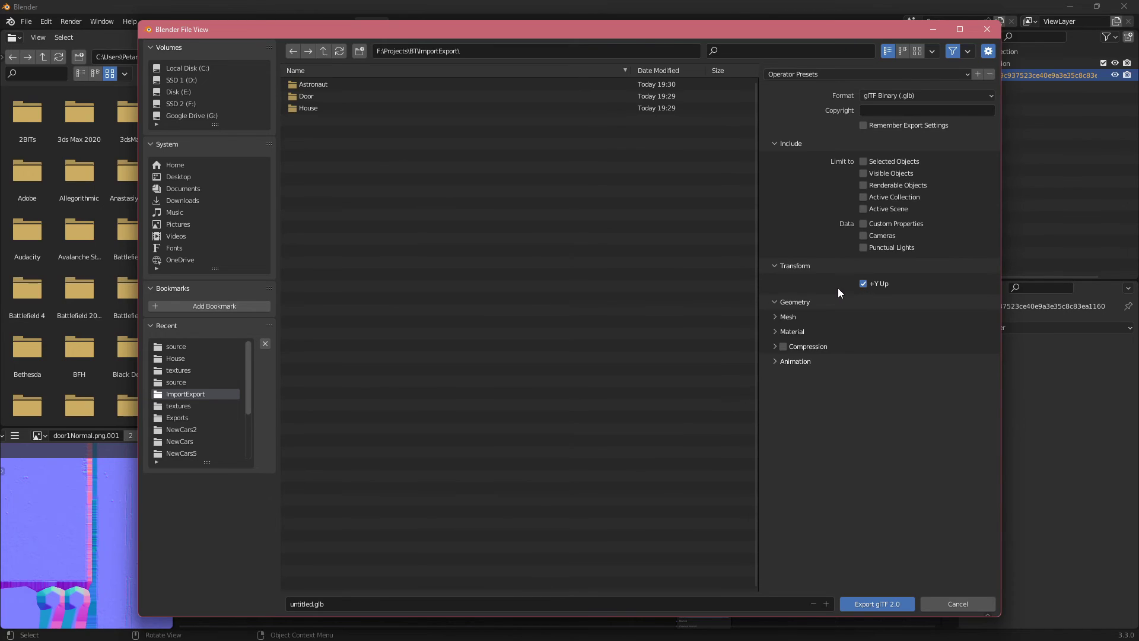
pyautogui.click(793, 320)
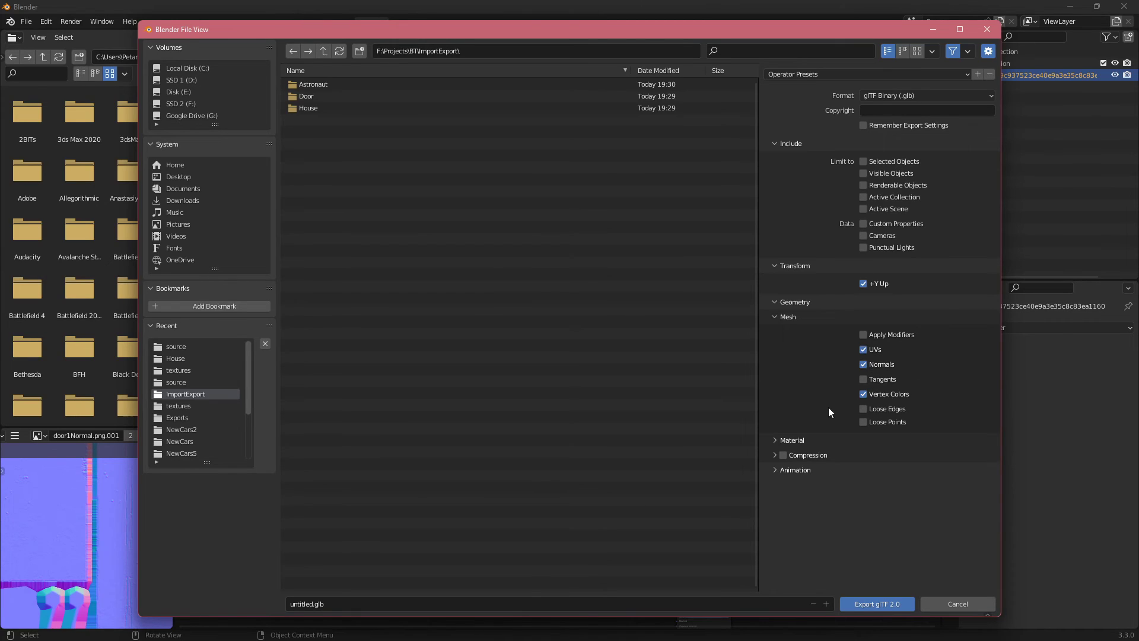
# - Review the glTF Material options, including PBR Extensions and the available choices for Images and Materials
pyautogui.click(795, 440)
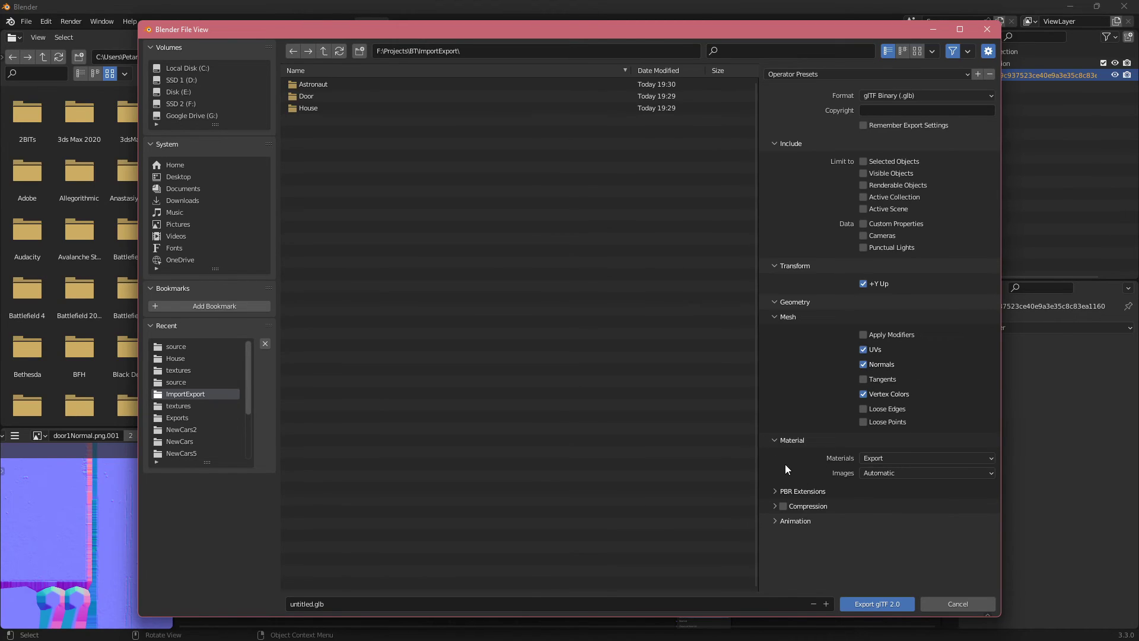
pyautogui.click(797, 492)
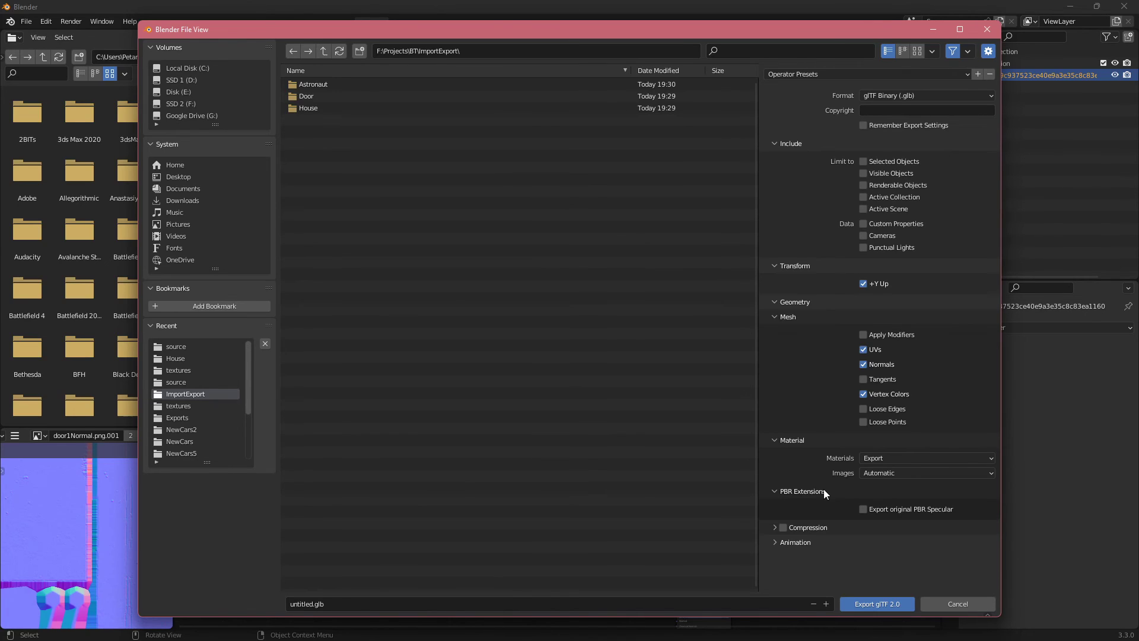
pyautogui.click(886, 475)
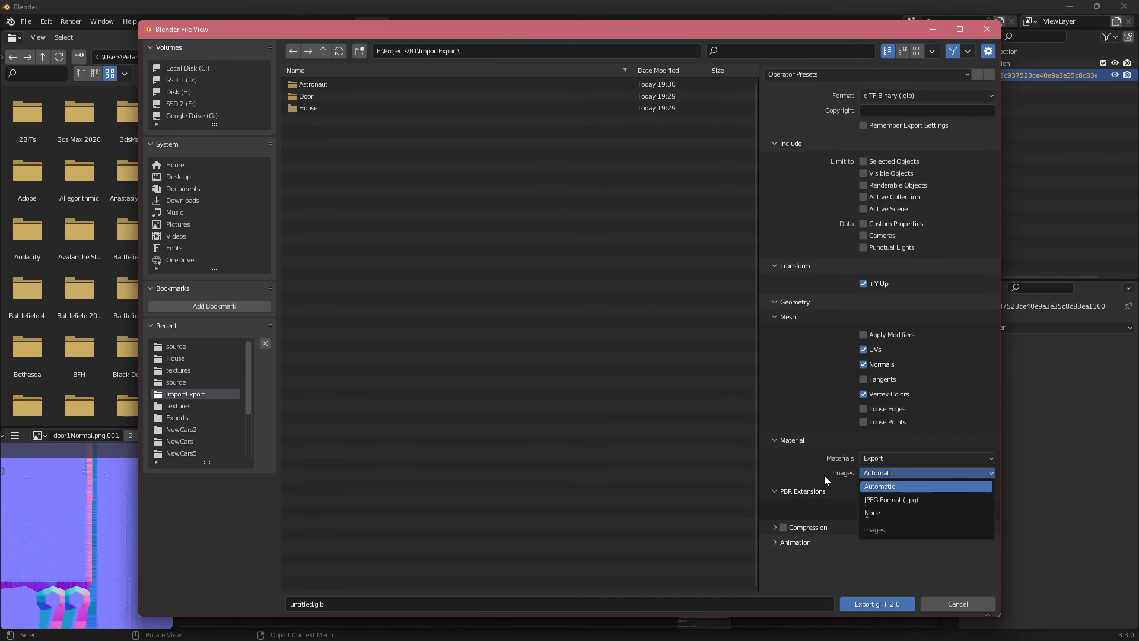
pyautogui.click(882, 460)
pyautogui.click(882, 459)
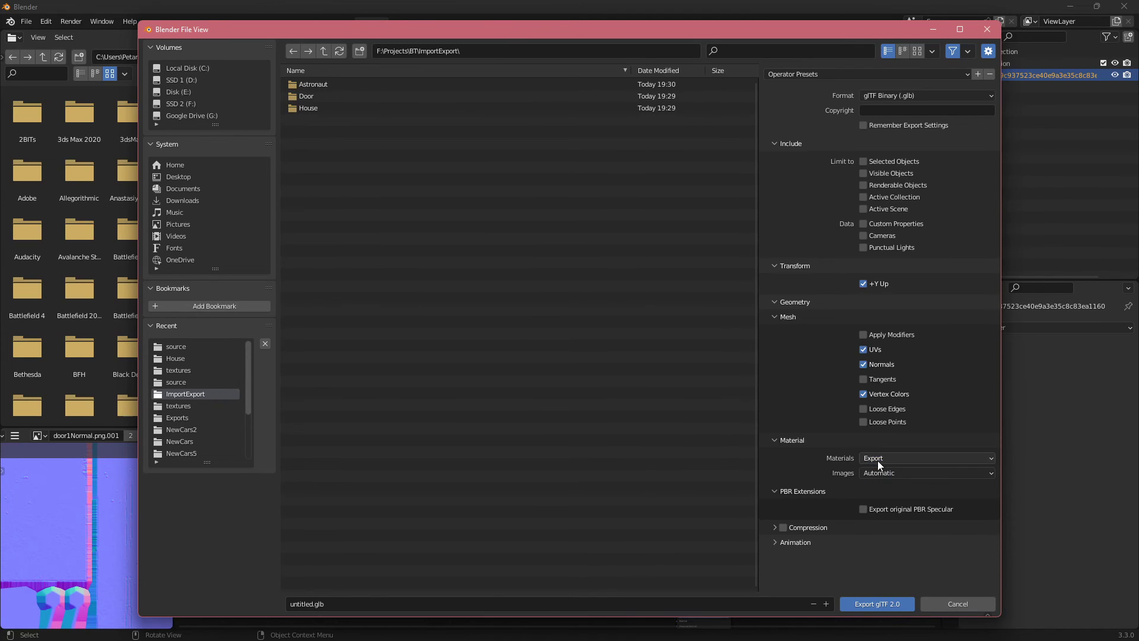
# - Expand the glTF Compression and Animation options and examine their settings, including the nested Animation group
pyautogui.click(807, 530)
pyautogui.scroll(-2, 811, 523)
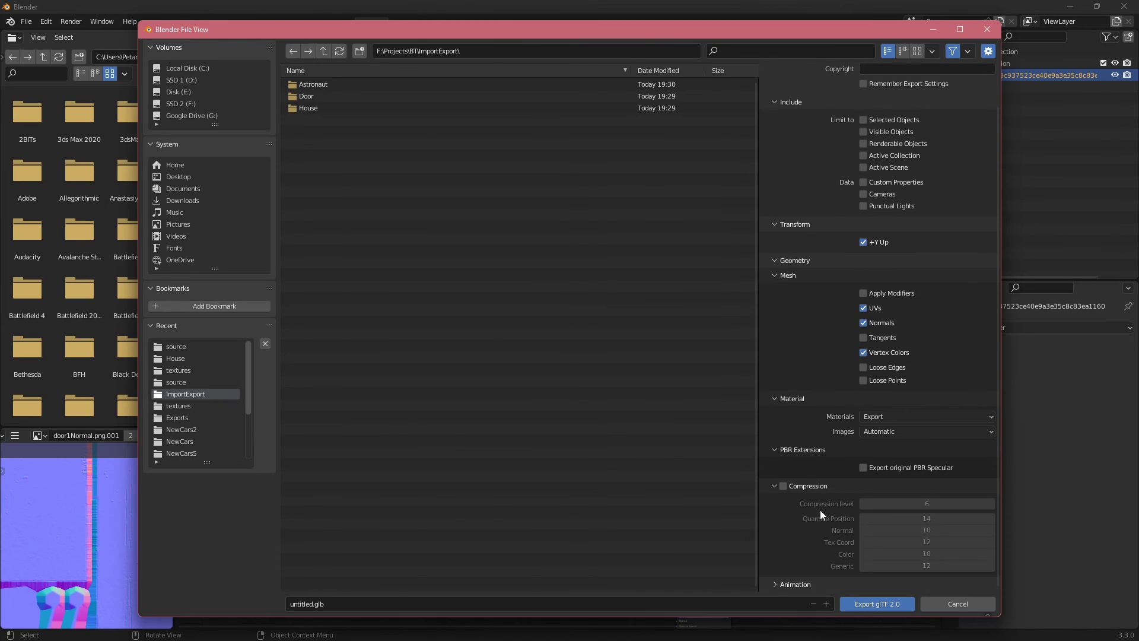
pyautogui.click(802, 585)
pyautogui.scroll(-3, 813, 534)
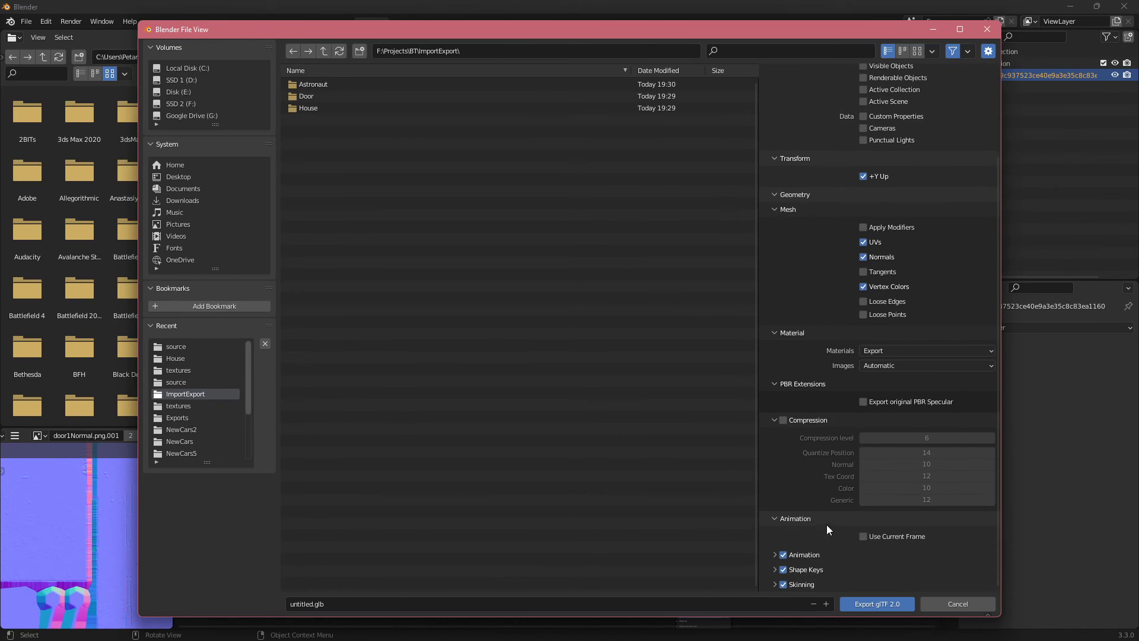
pyautogui.click(804, 554)
pyautogui.scroll(-3, 813, 543)
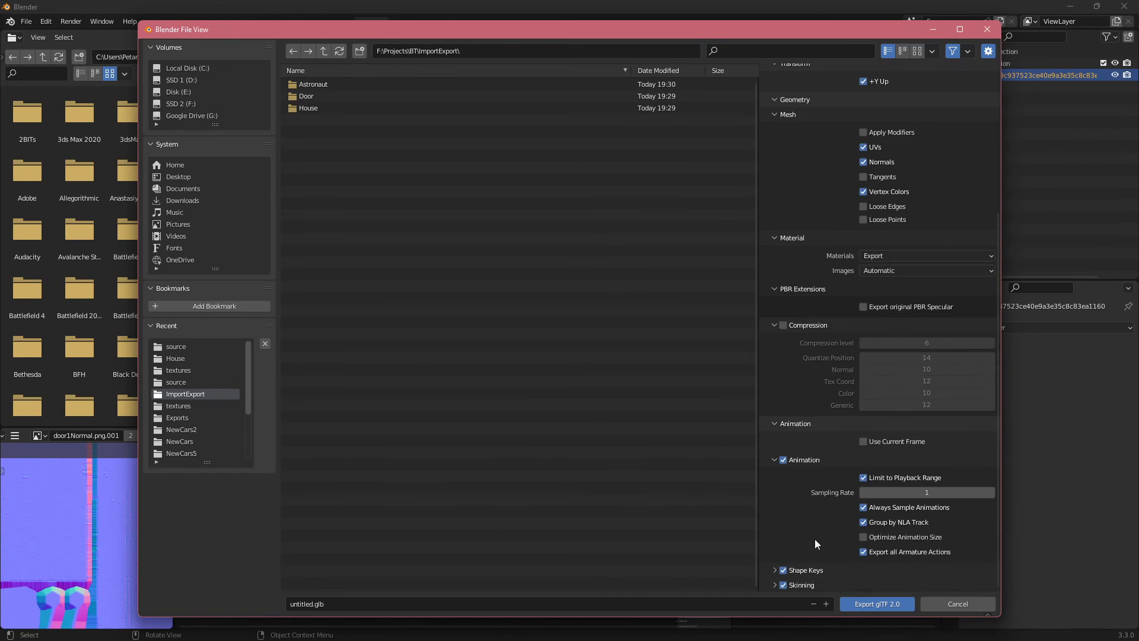
# - Review the Shape Keys and Skinning options of the glTF export and cancel the export
pyautogui.click(802, 569)
pyautogui.scroll(-1, 807, 566)
pyautogui.click(801, 584)
pyautogui.scroll(-2, 813, 534)
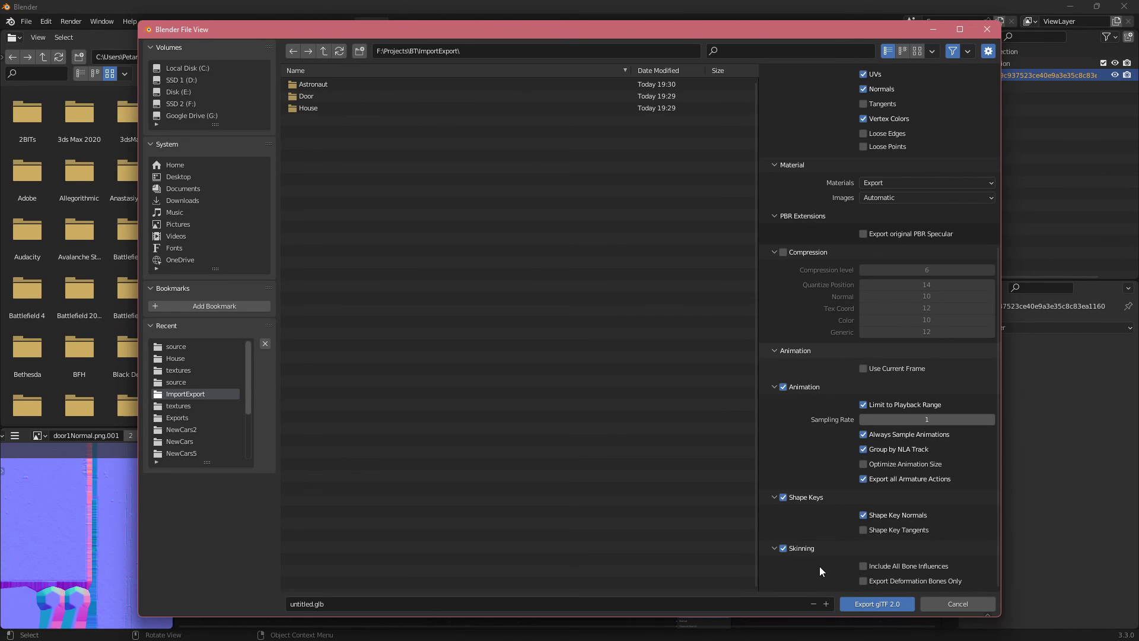
pyautogui.click(938, 603)
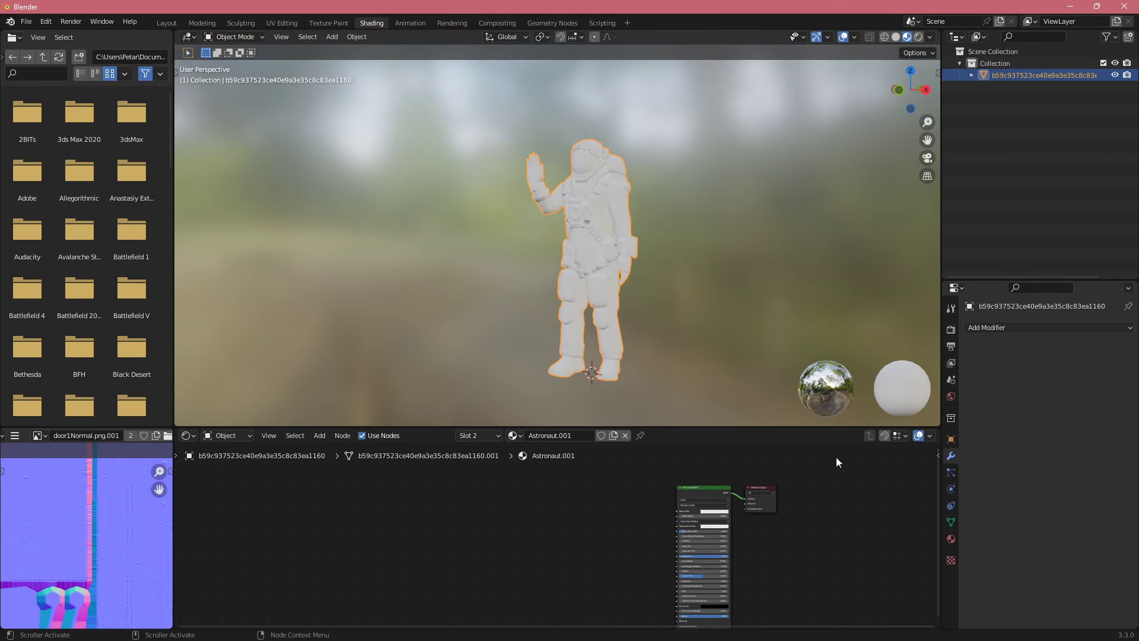
# - View the astronaut from its side and bring up the list of available import file formats
pyautogui.moveTo(536, 275); pyautogui.dragTo(498, 267, button='middle')
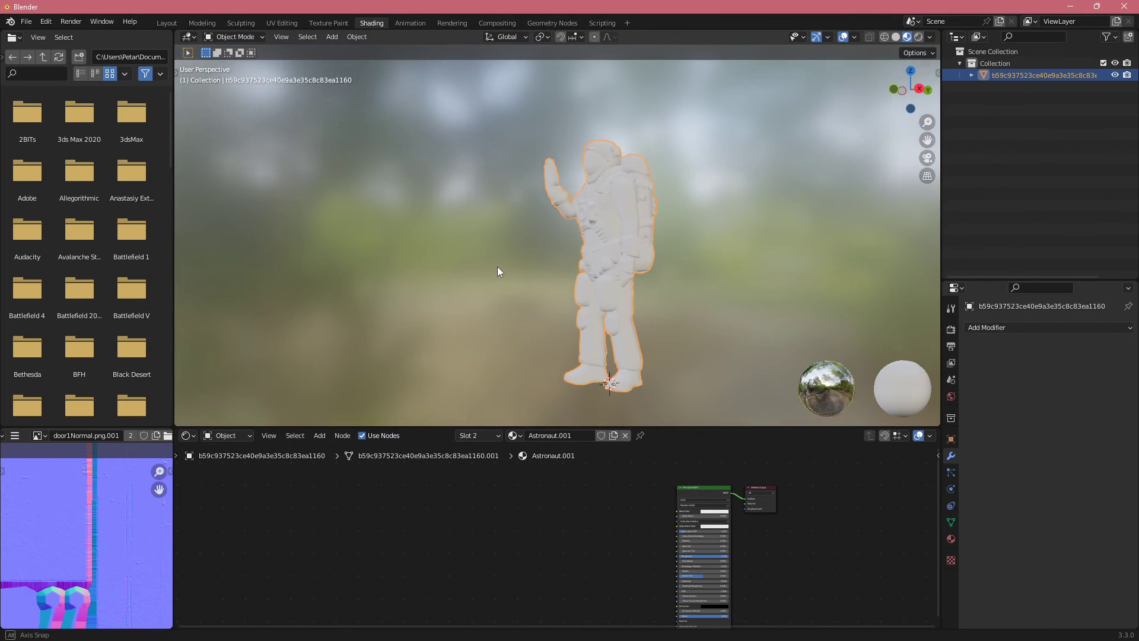
pyautogui.click(26, 22)
pyautogui.moveTo(78, 181)
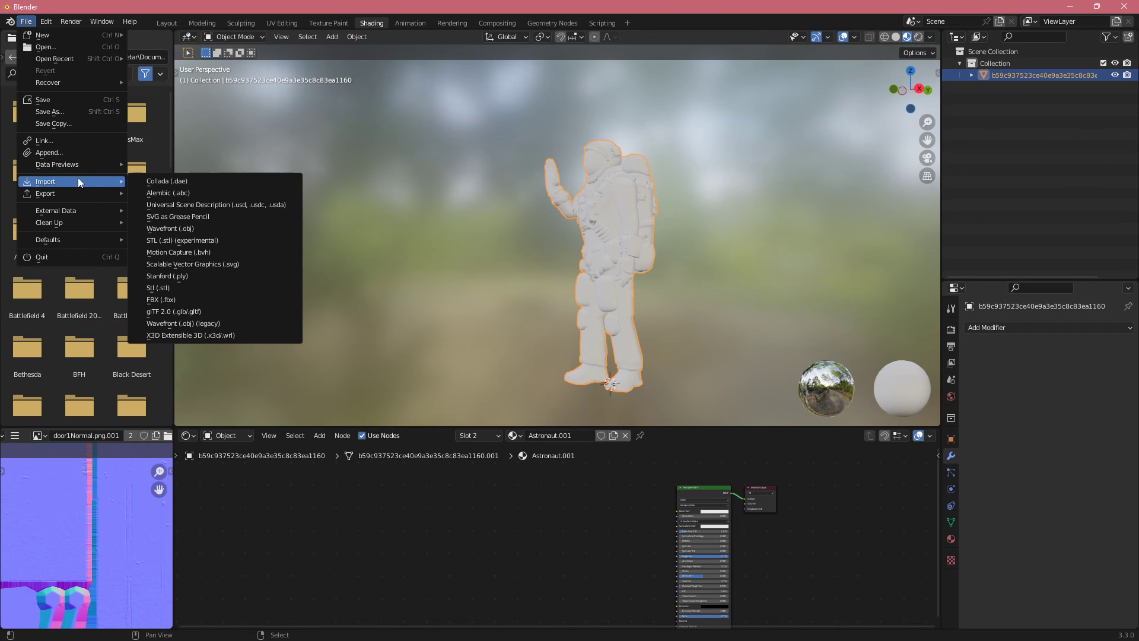